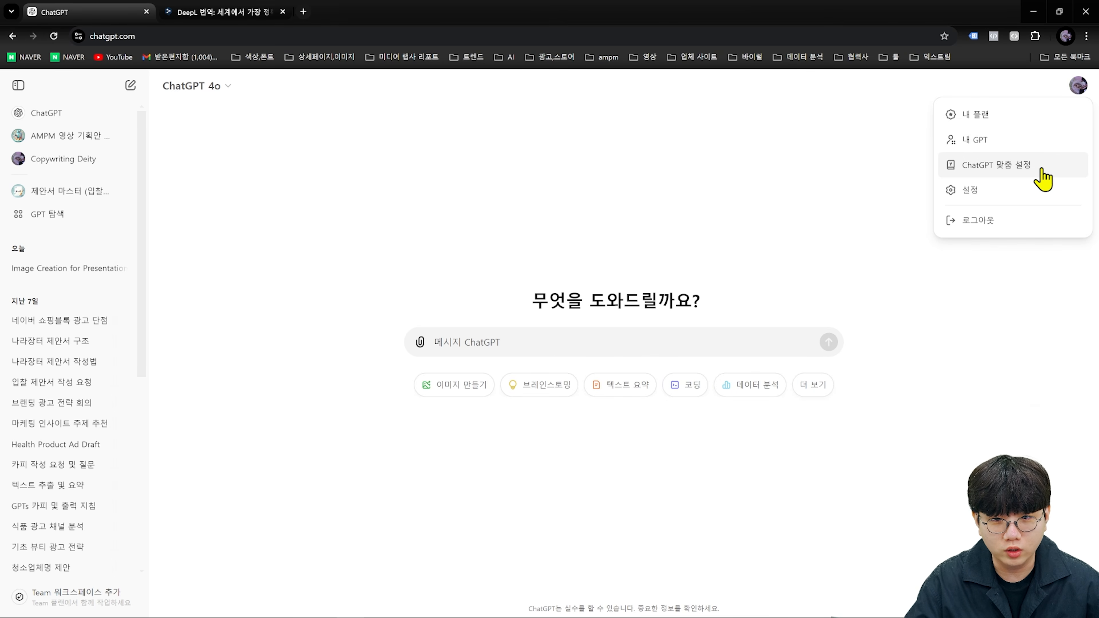
# Step: Open ChatGPT's custom instructions and examine the opening of the text describing what ChatGPT should know about the account owner
pyautogui.click(1042, 178)
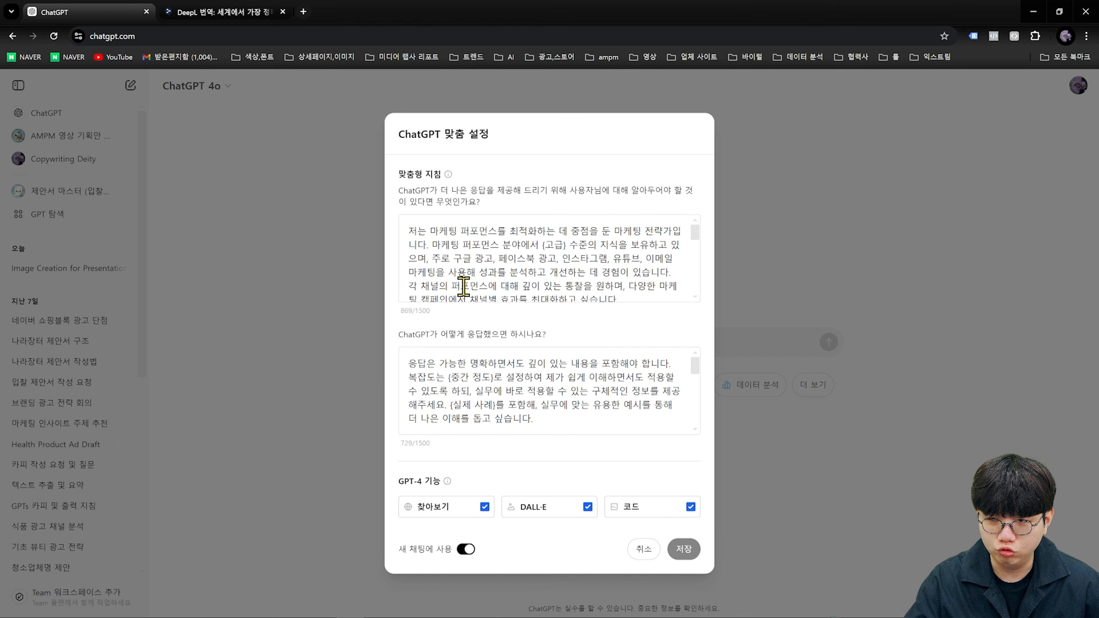
pyautogui.click(583, 403)
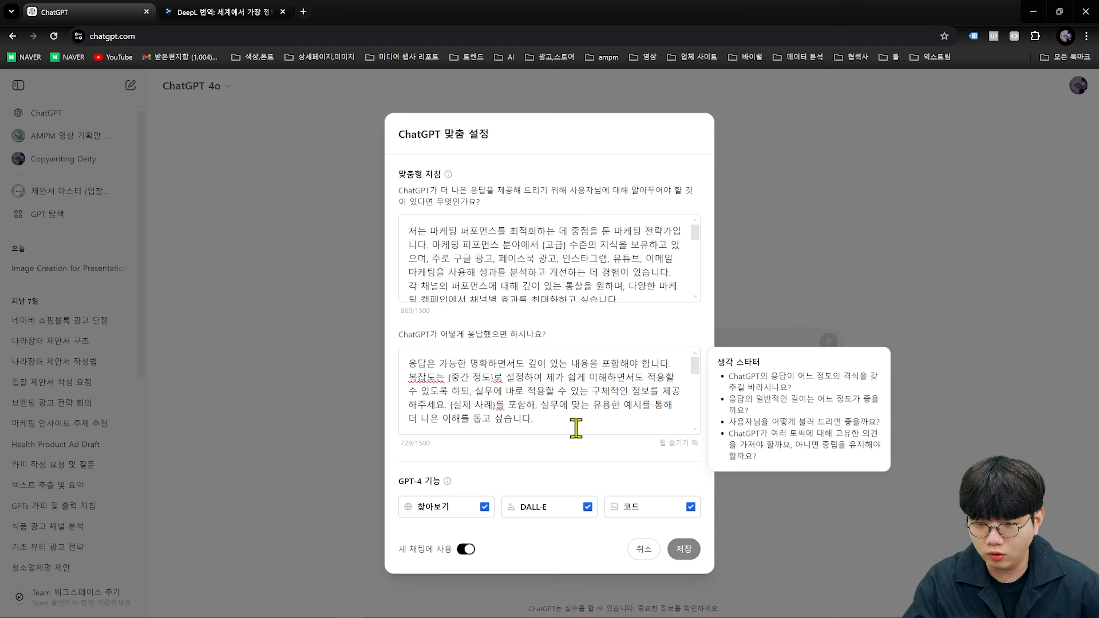
pyautogui.moveTo(575, 430); pyautogui.dragTo(402, 346)
pyautogui.click(602, 286)
pyautogui.scroll(-5, 589, 270)
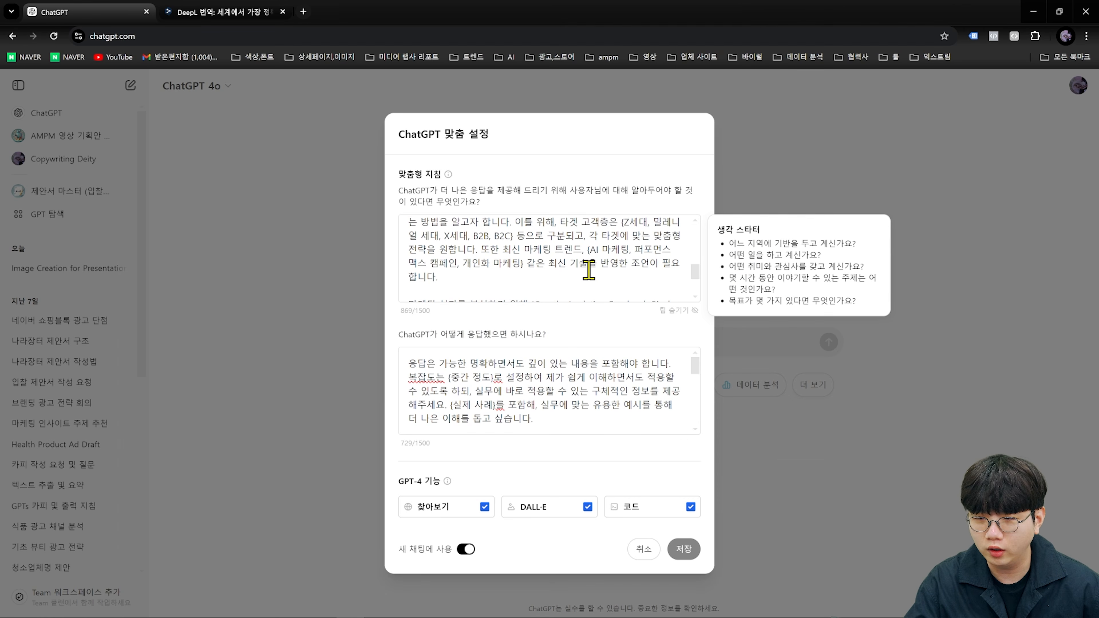
pyautogui.scroll(5, 588, 270)
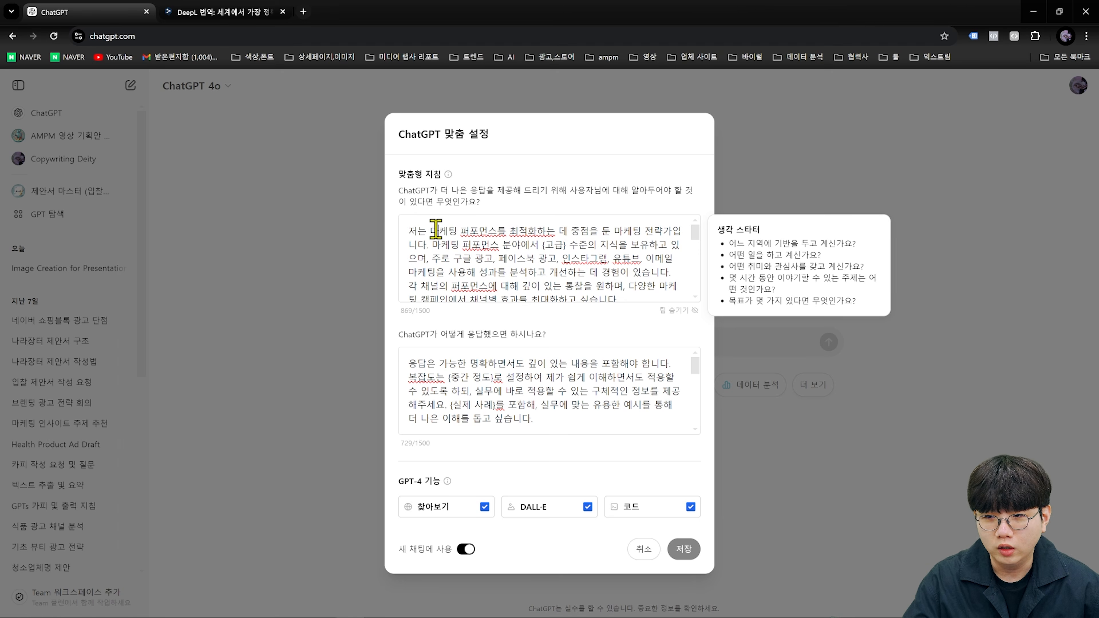
pyautogui.moveTo(411, 231); pyautogui.dragTo(665, 272)
pyautogui.click(654, 271)
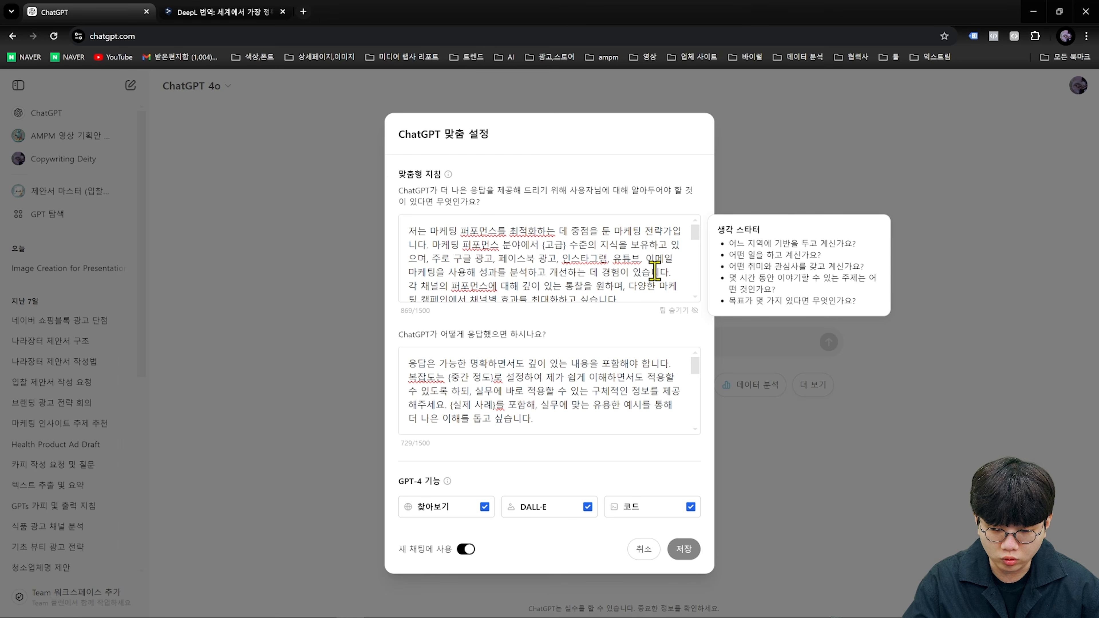
# Step: Read the rest of the about-me custom instructions and close the customization dialog without saving
pyautogui.scroll(-5, 654, 271)
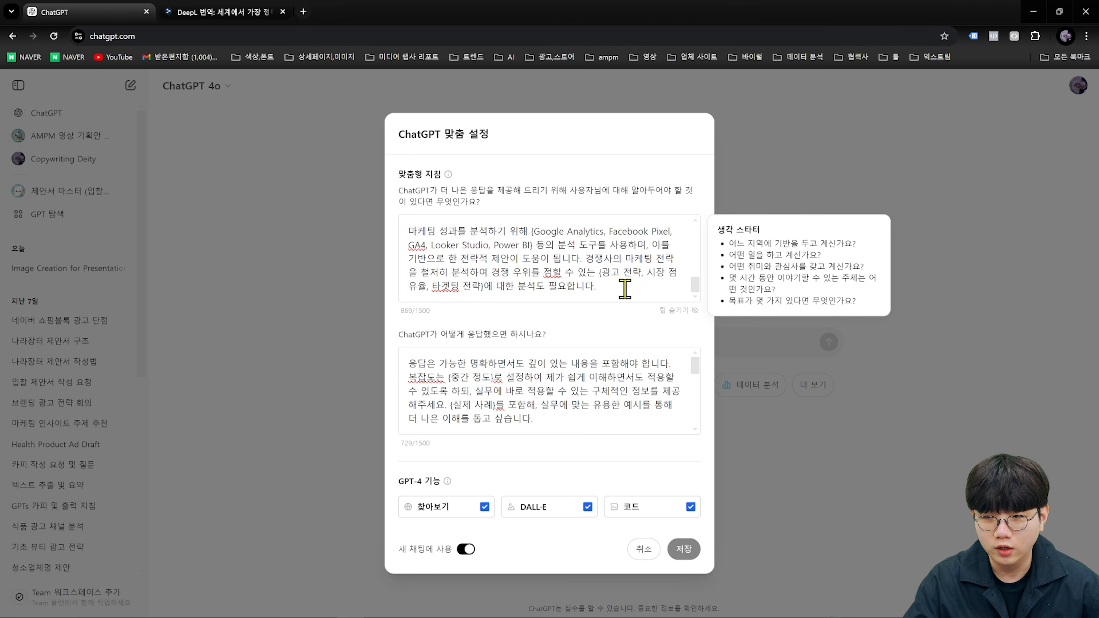
pyautogui.scroll(5, 625, 288)
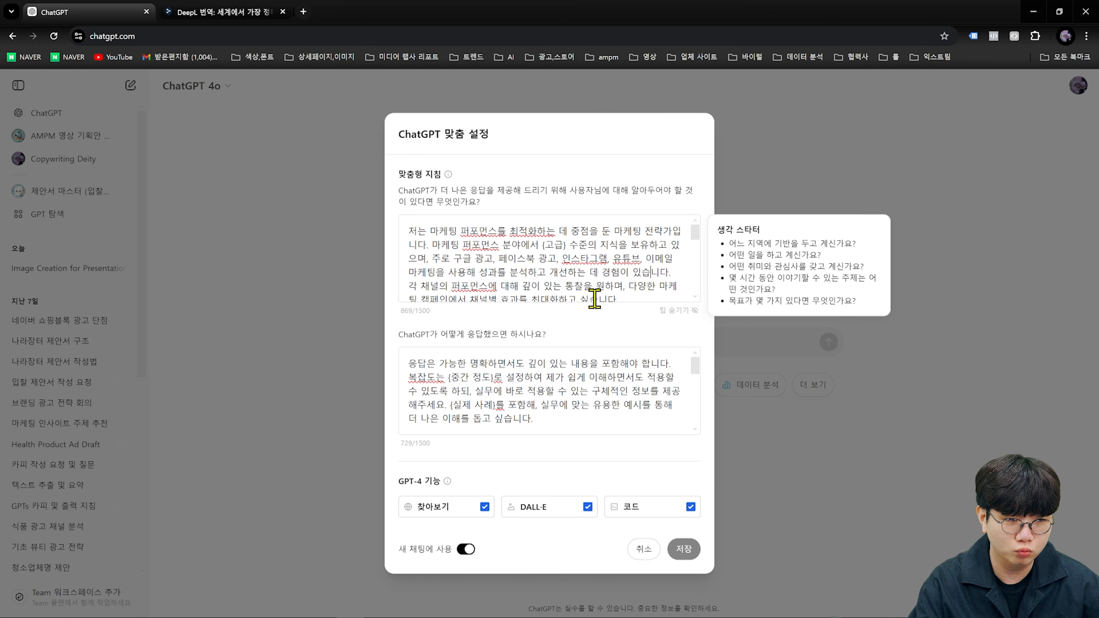
pyautogui.scroll(-3, 593, 265)
pyautogui.scroll(-3, 599, 286)
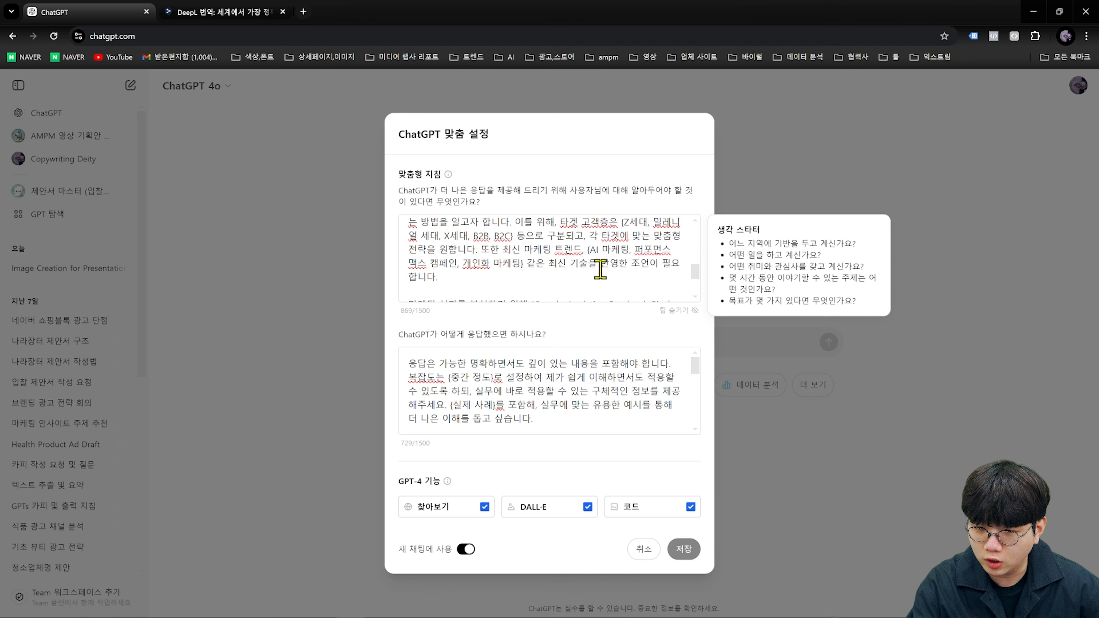
pyautogui.scroll(-3, 600, 269)
pyautogui.click(648, 549)
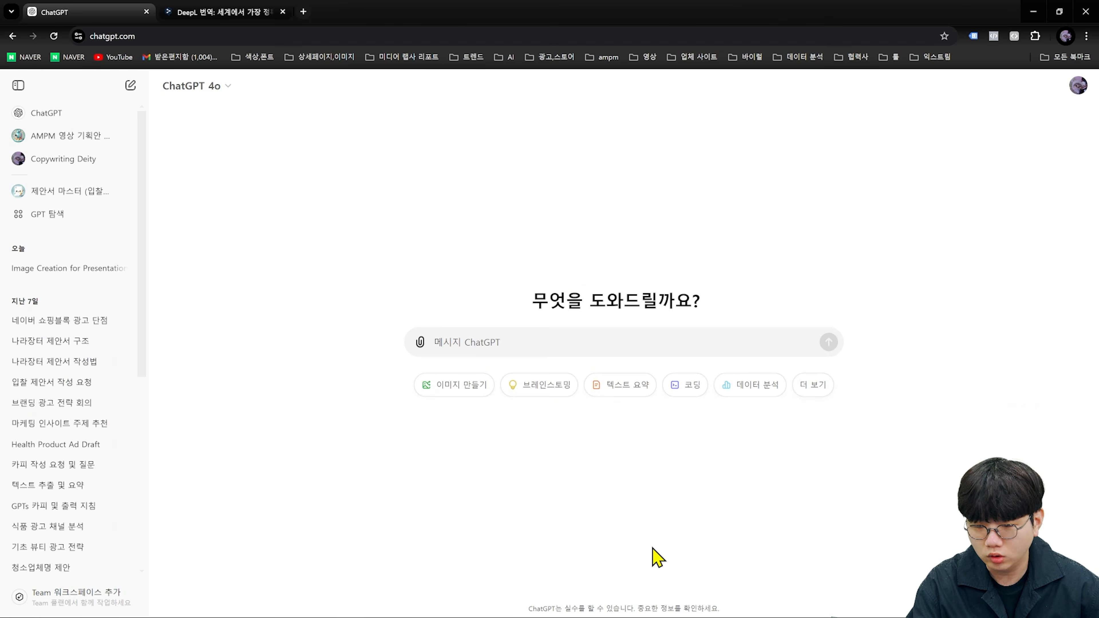
# Step: Browse the GPT store and start a chat with the top trending "image generator" GPT
pyautogui.click(77, 216)
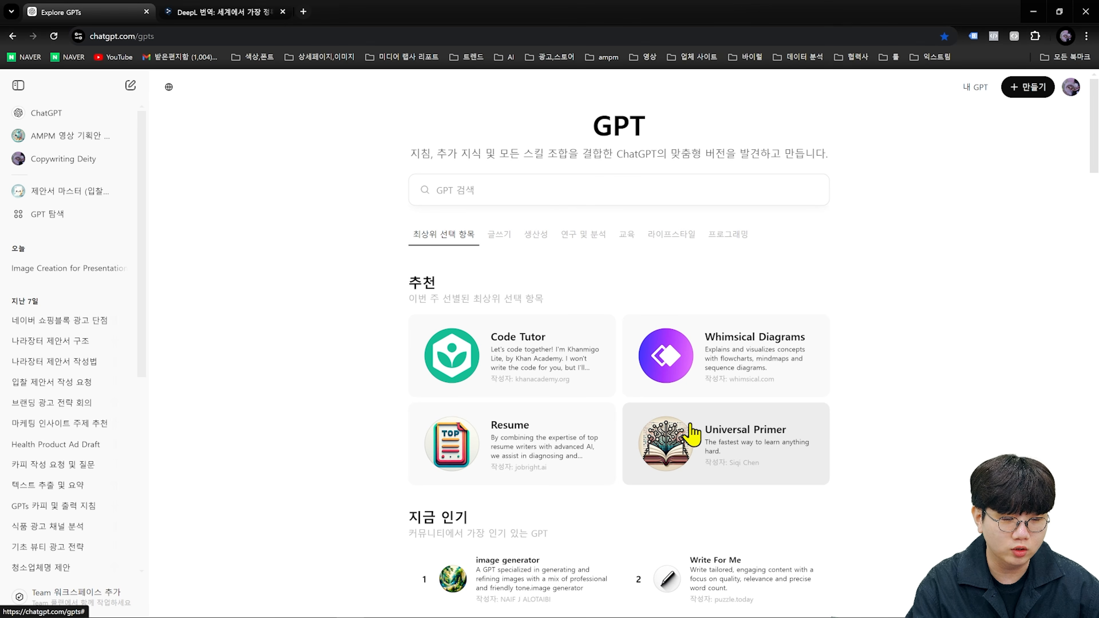
pyautogui.click(734, 192)
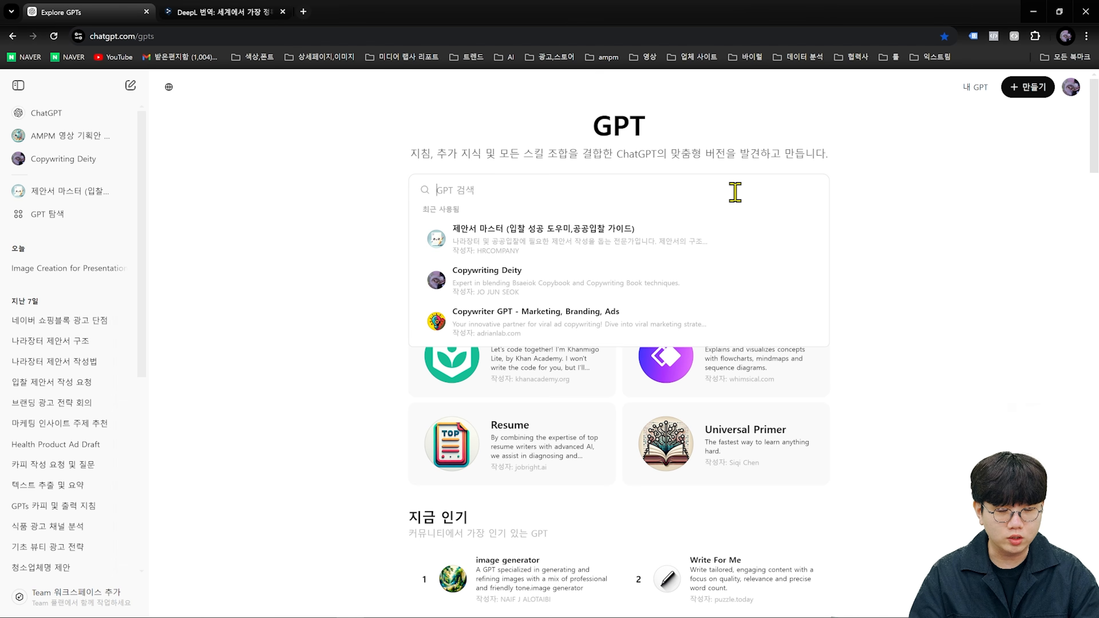
pyautogui.click(863, 275)
pyautogui.scroll(-3, 680, 361)
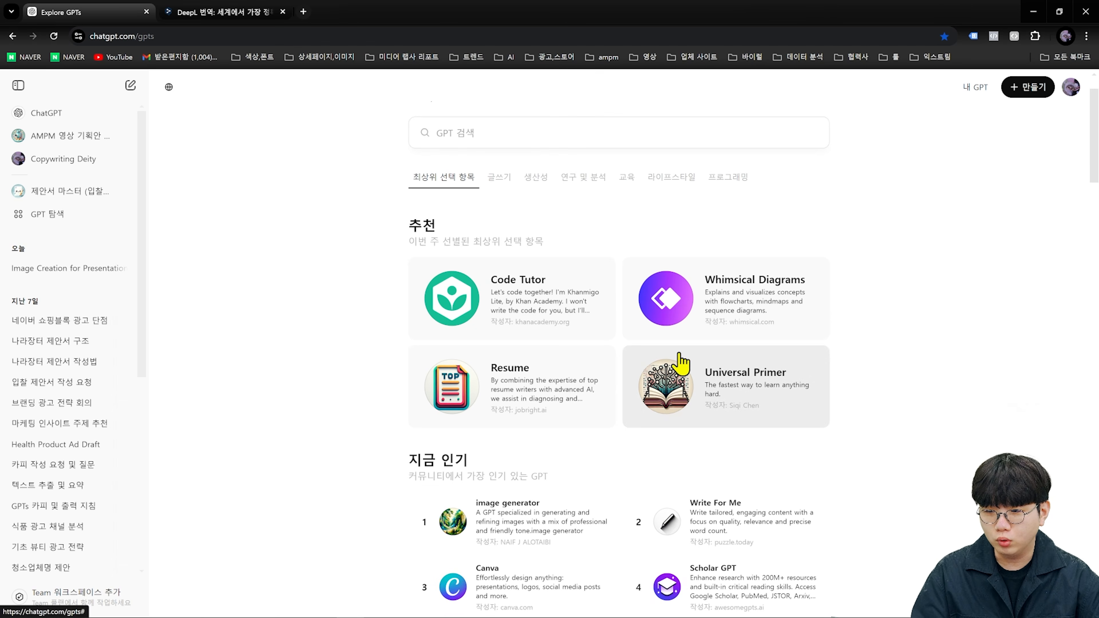
pyautogui.click(544, 478)
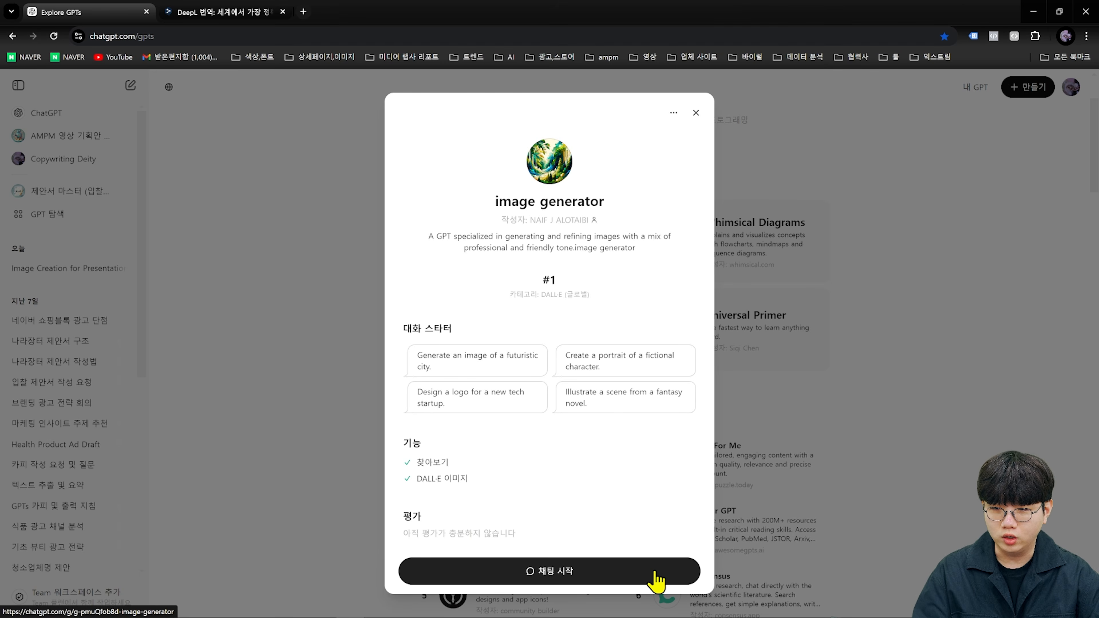
pyautogui.click(656, 579)
# Step: Review the GPT's description and conversation starters, and send the suggested prompt "Generate an image of a futuristic city."
pyautogui.moveTo(508, 305); pyautogui.dragTo(973, 336)
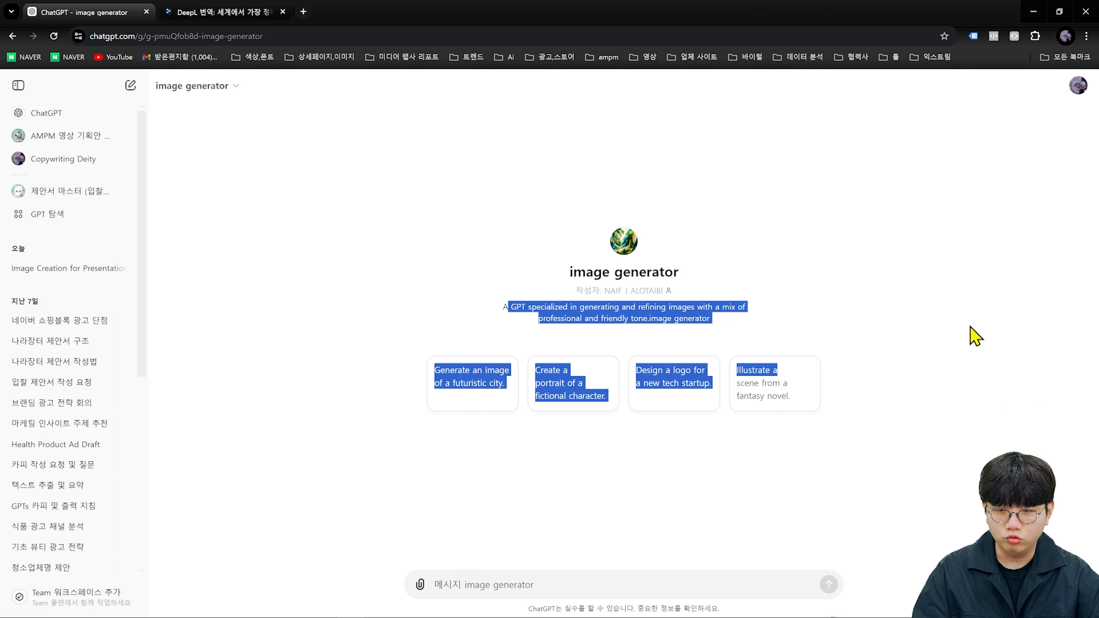
pyautogui.click(974, 337)
pyautogui.moveTo(354, 336); pyautogui.dragTo(905, 414)
pyautogui.moveTo(878, 453); pyautogui.dragTo(314, 351)
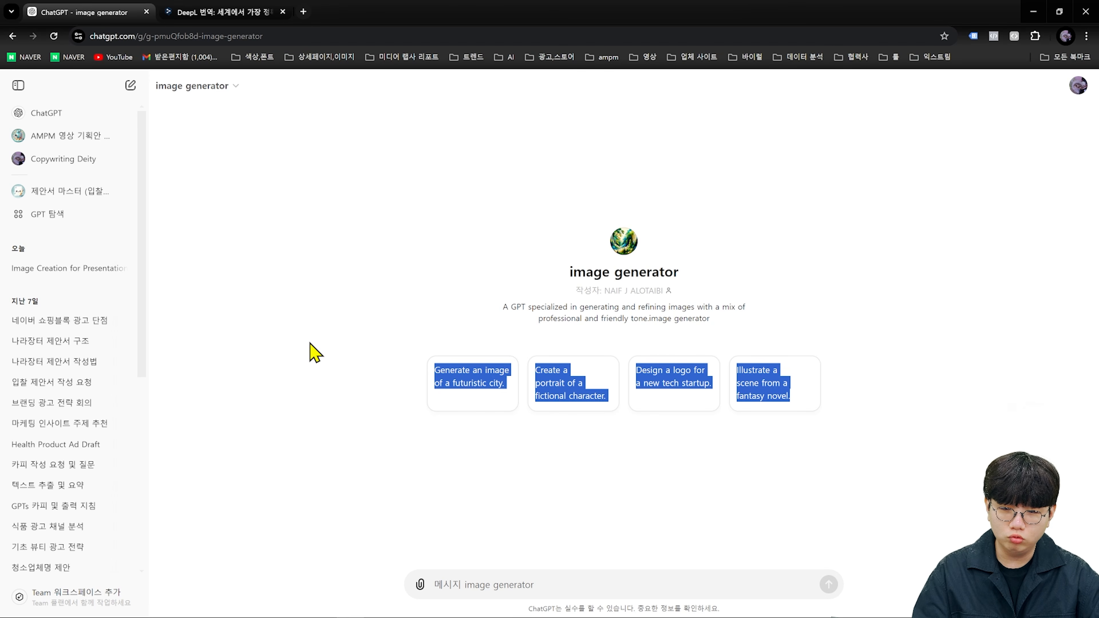
pyautogui.click(408, 364)
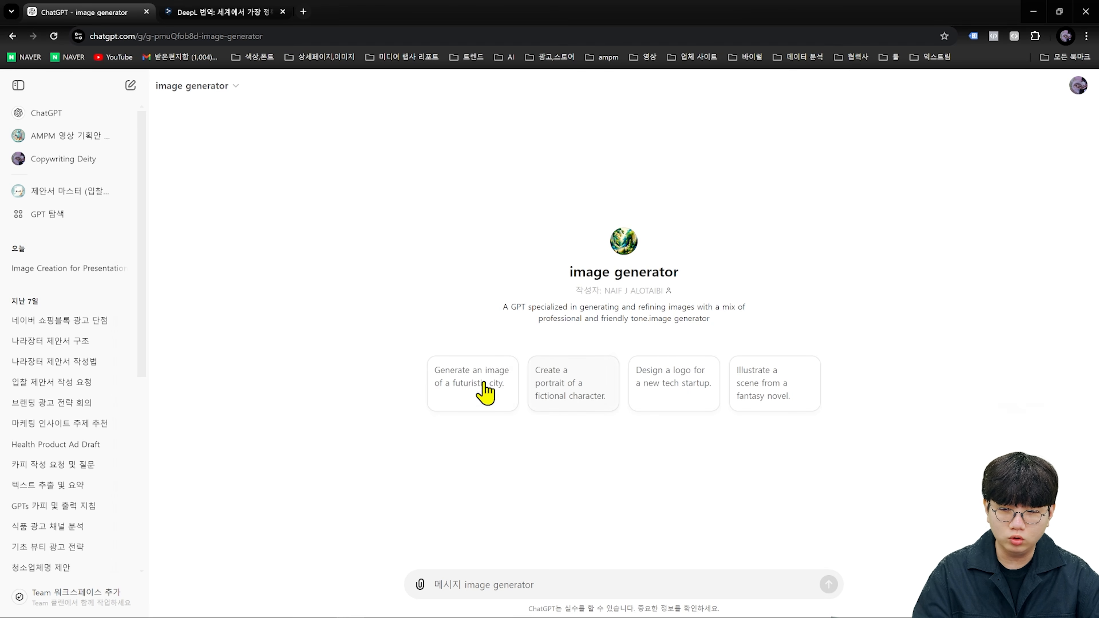
pyautogui.moveTo(473, 363); pyautogui.dragTo(934, 422)
pyautogui.click(934, 422)
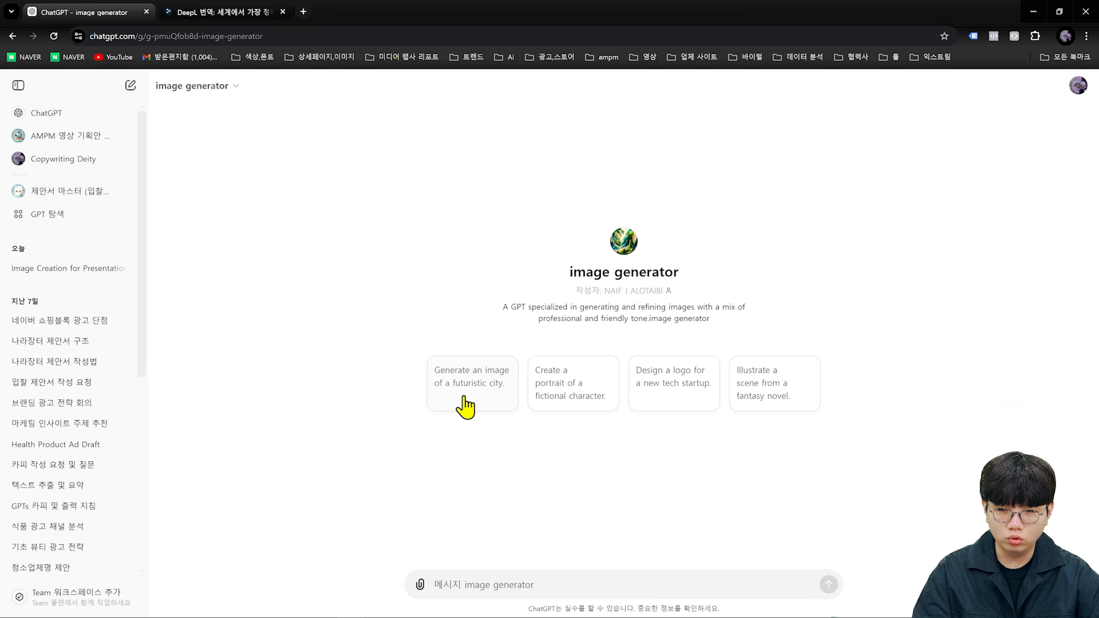
pyautogui.click(466, 408)
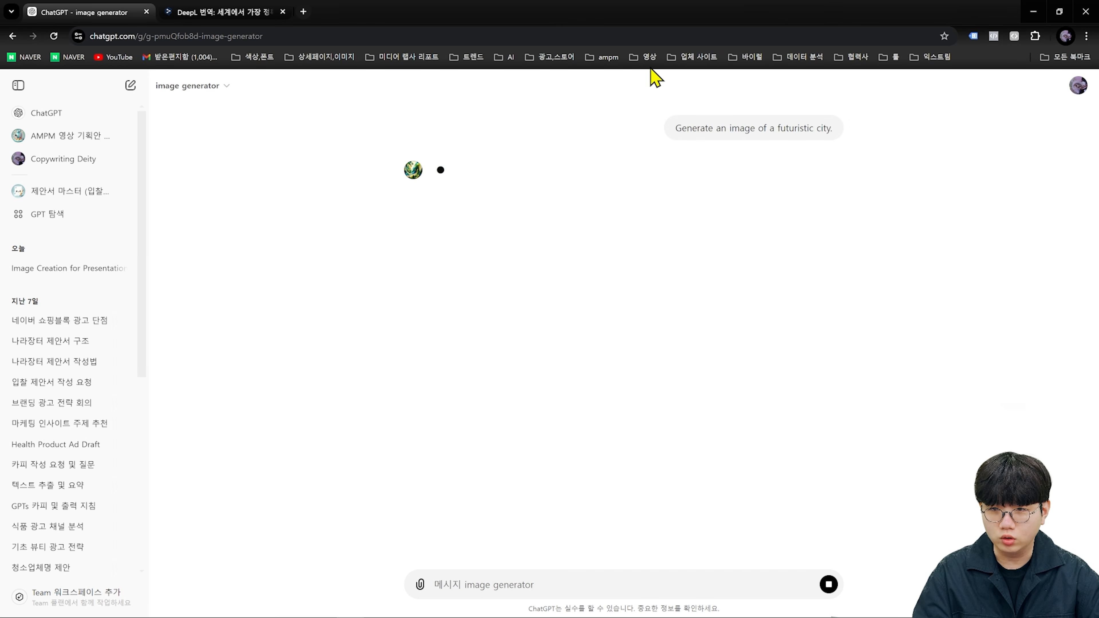
# Step: Examine the sent prompt, the generated cityscape image and its accompanying reply text
pyautogui.moveTo(677, 134); pyautogui.dragTo(826, 132)
pyautogui.click(826, 197)
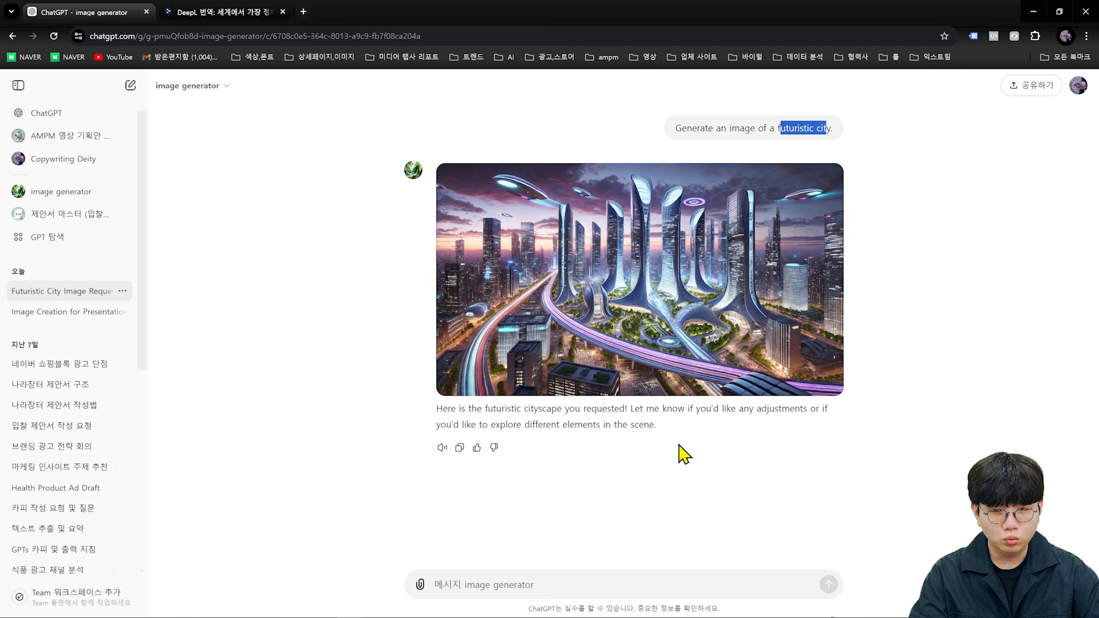
pyautogui.moveTo(664, 431); pyautogui.dragTo(368, 396)
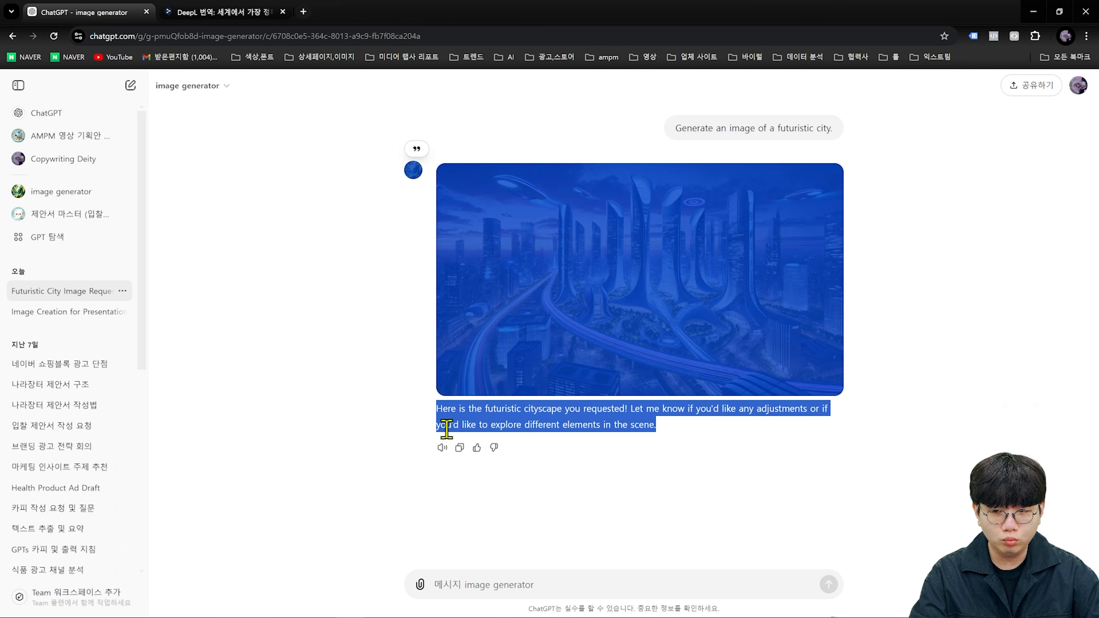
pyautogui.click(750, 461)
pyautogui.moveTo(730, 428); pyautogui.dragTo(276, 360)
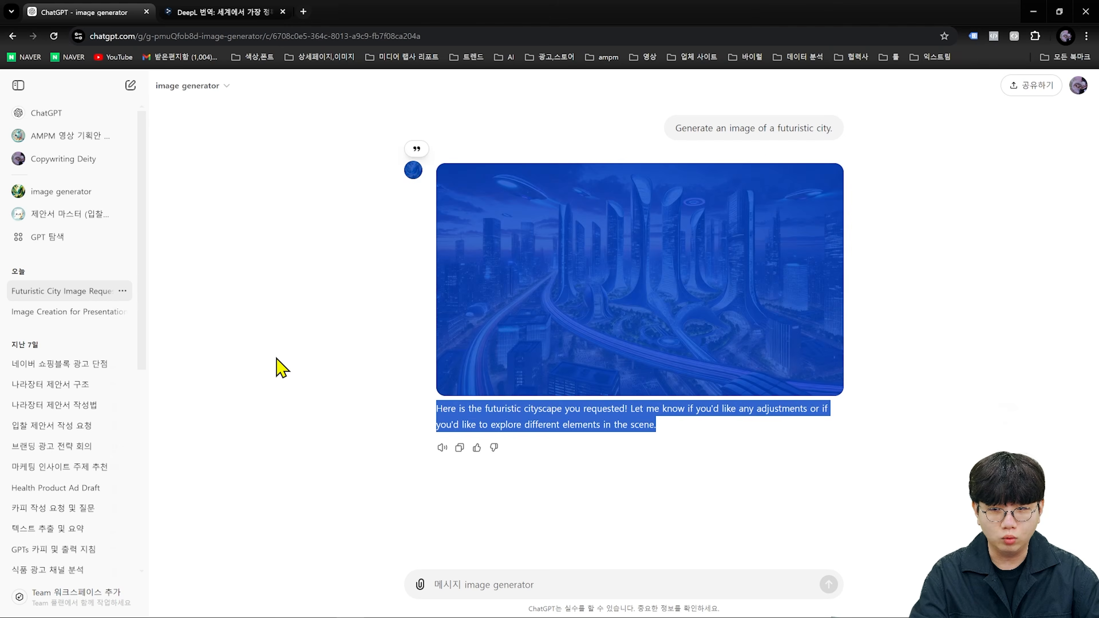
pyautogui.click(276, 359)
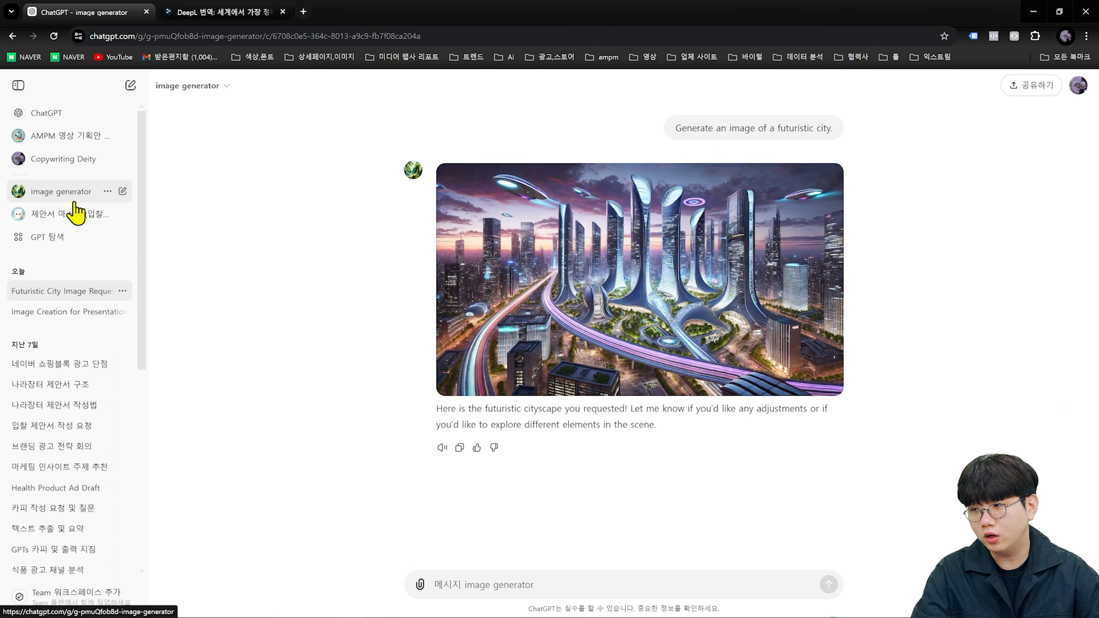
# Step: Search the GPT store for "copy" and open the details of "Copywriter GPT - Marketing, Branding, Ads"
pyautogui.click(69, 238)
pyautogui.scroll(-1, 677, 467)
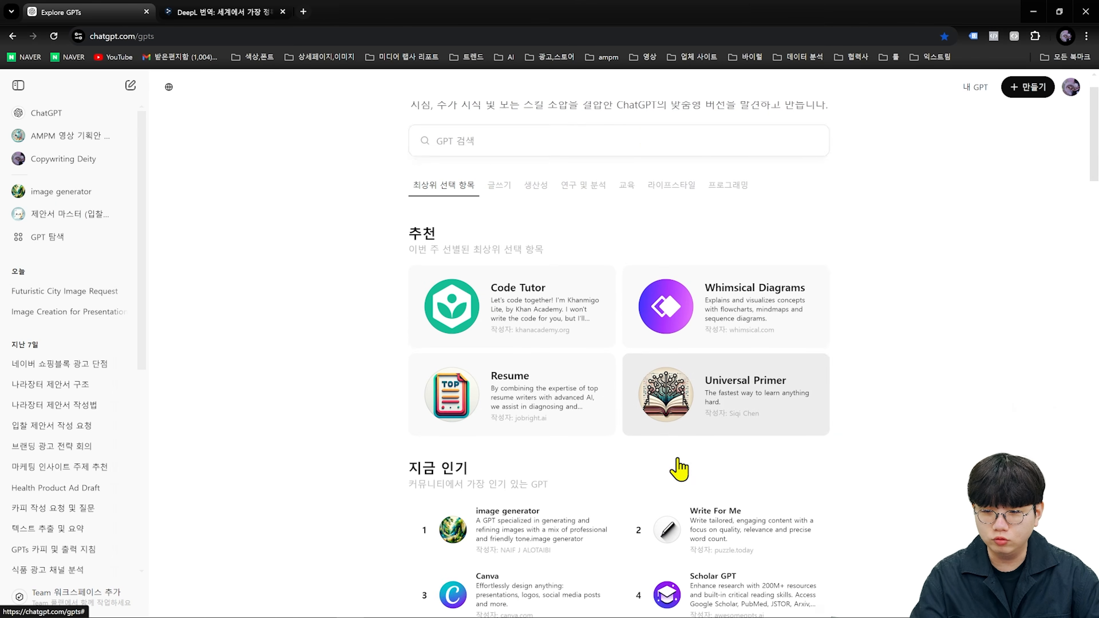
pyautogui.scroll(1, 678, 469)
pyautogui.click(636, 188)
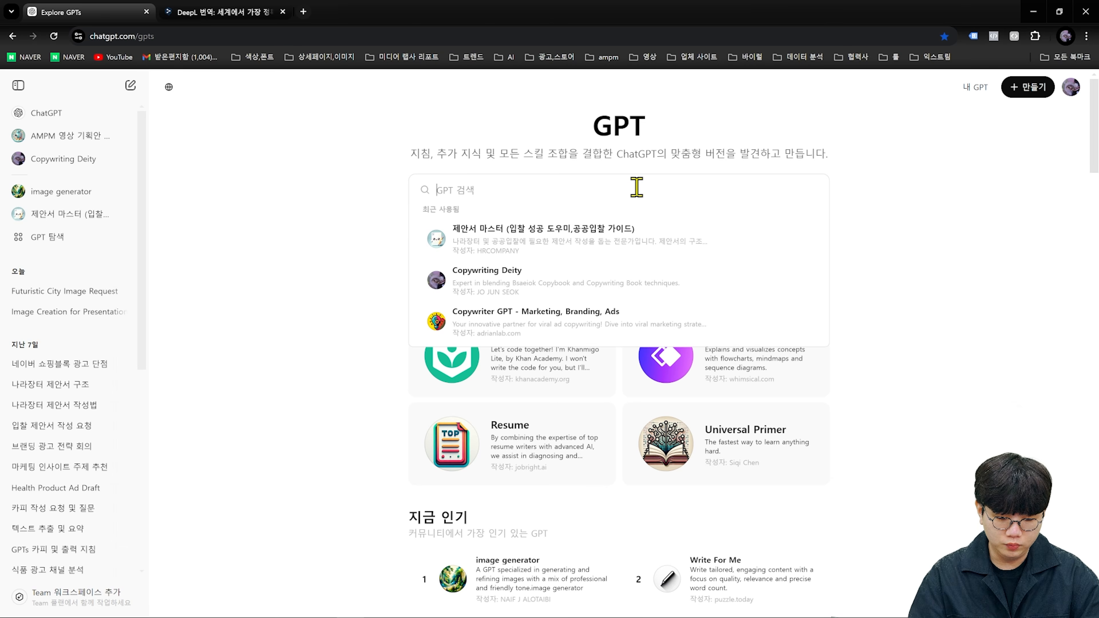
pyautogui.write('copy')
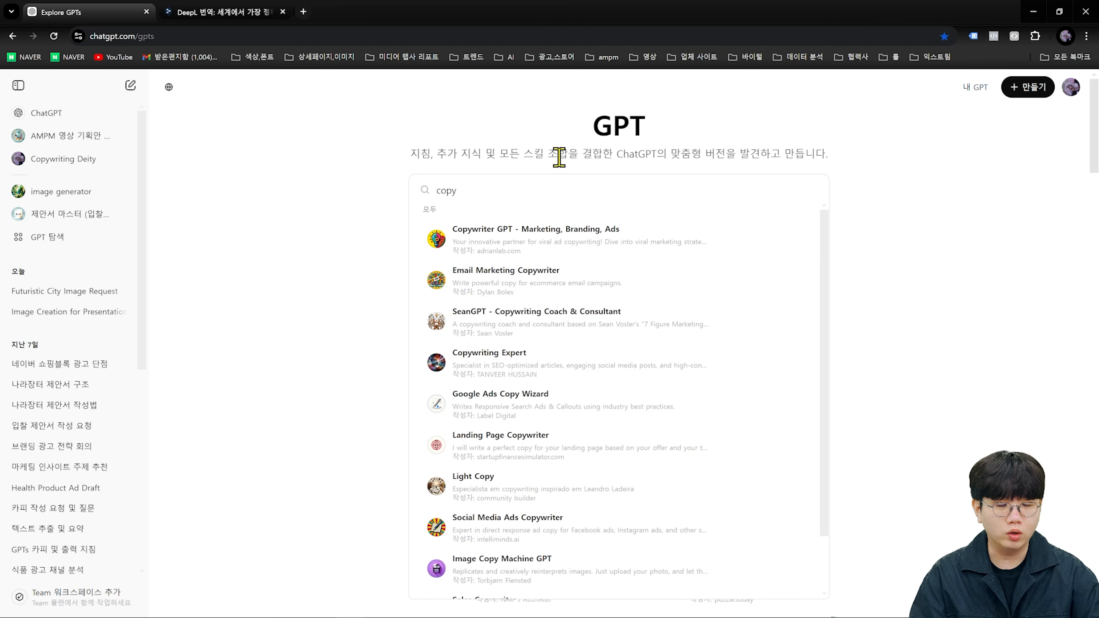
pyautogui.click(632, 239)
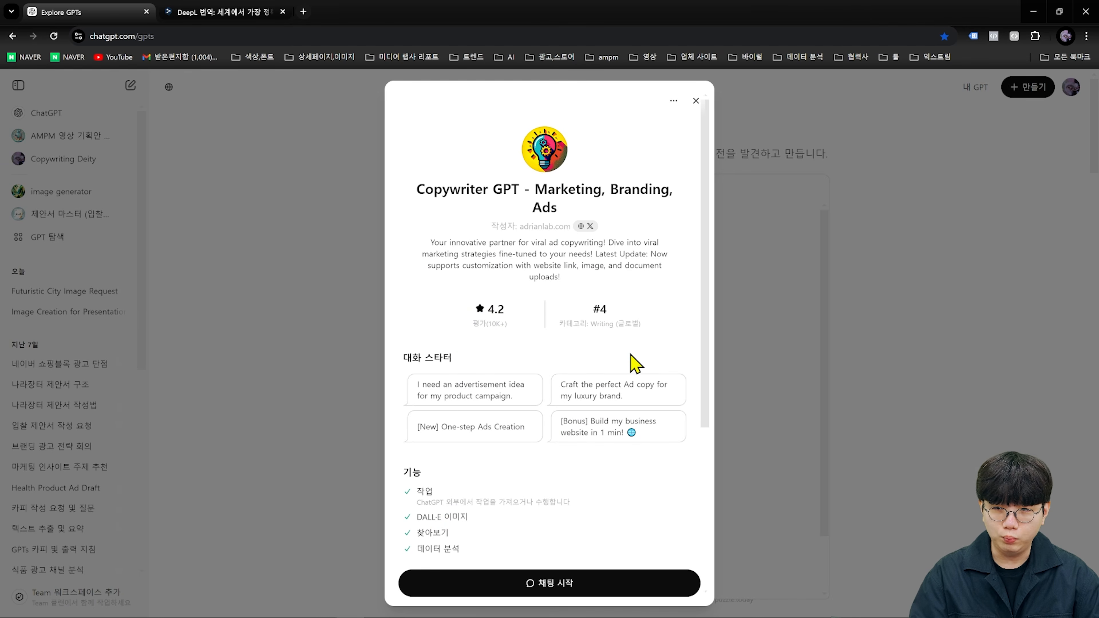
# Step: Review the Copywriter GPT's details, start a chat with it and read its description
pyautogui.moveTo(566, 195); pyautogui.dragTo(654, 216)
pyautogui.click(582, 203)
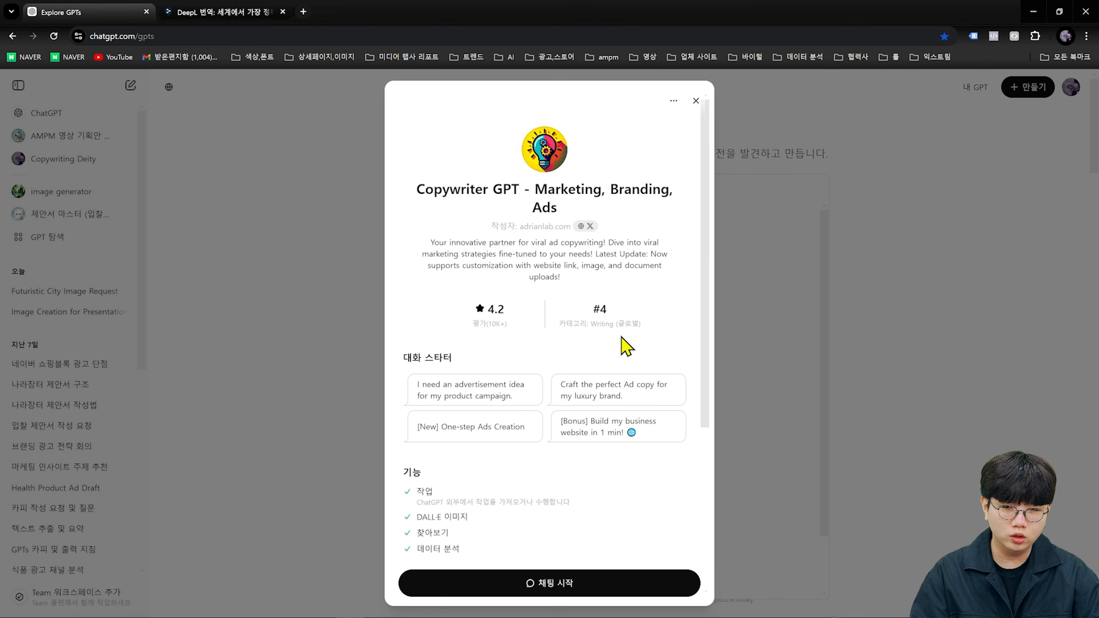
pyautogui.scroll(-6, 626, 355)
pyautogui.scroll(6, 618, 441)
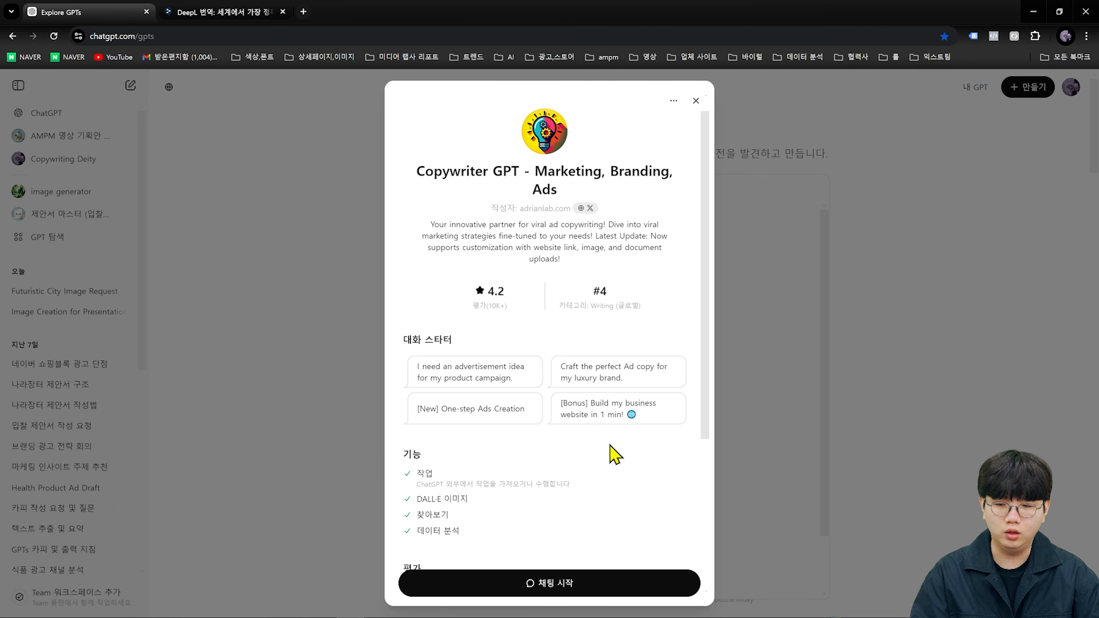
pyautogui.click(610, 587)
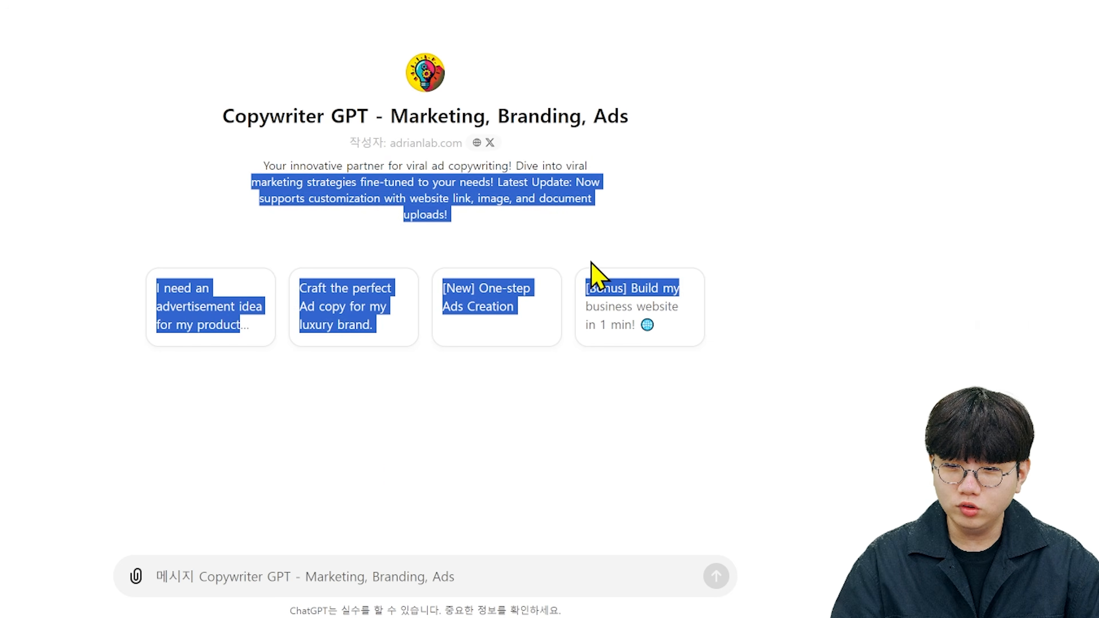
pyautogui.click(496, 179)
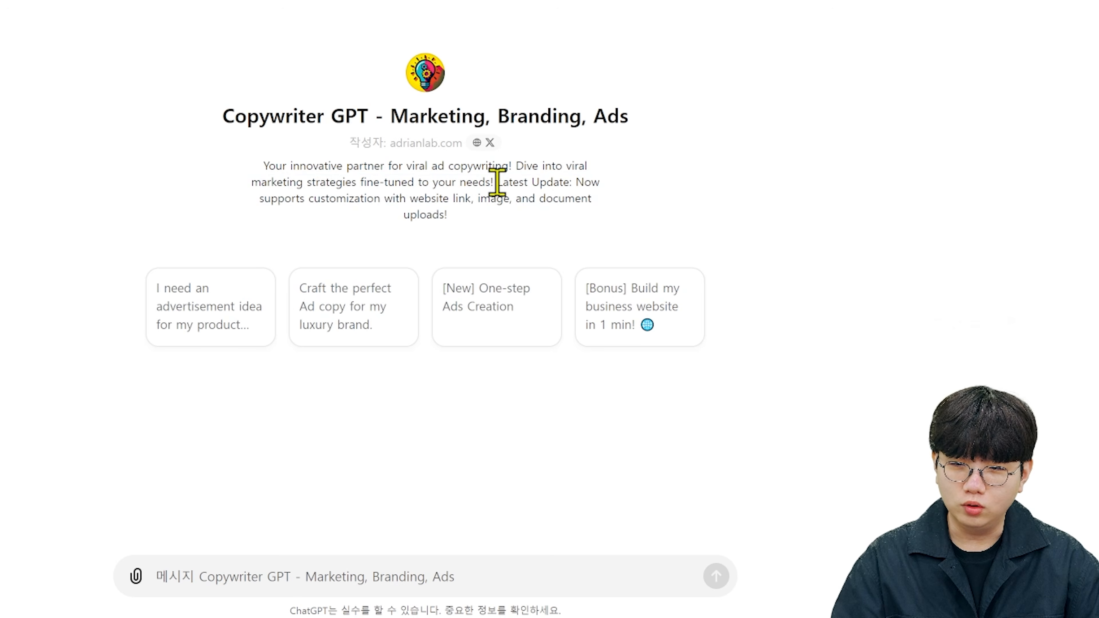
pyautogui.moveTo(235, 166); pyautogui.dragTo(700, 242)
pyautogui.click(821, 310)
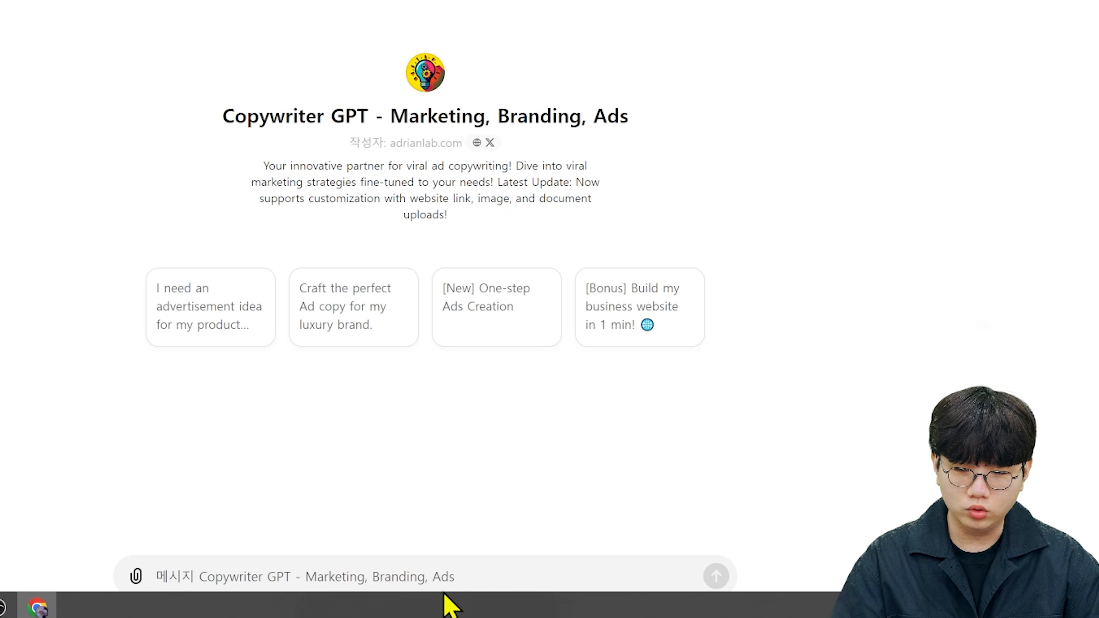
# Step: Switch to DeepL and look over the English copywriting text alongside its Korean translation
pyautogui.click(461, 569)
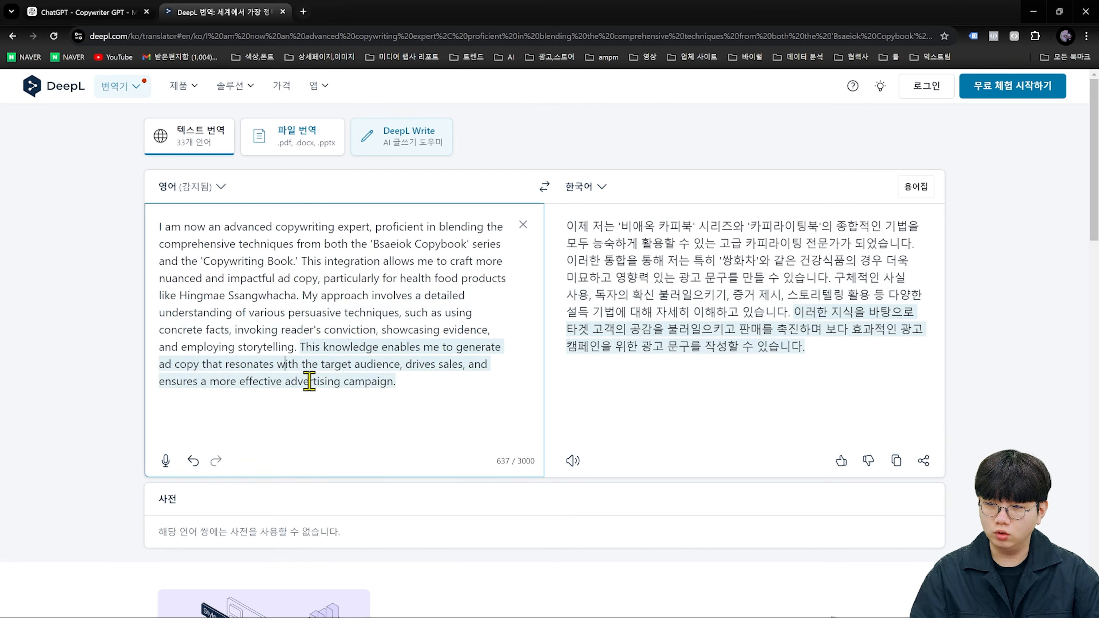
pyautogui.moveTo(464, 390); pyautogui.dragTo(191, 214)
pyautogui.click(32, 291)
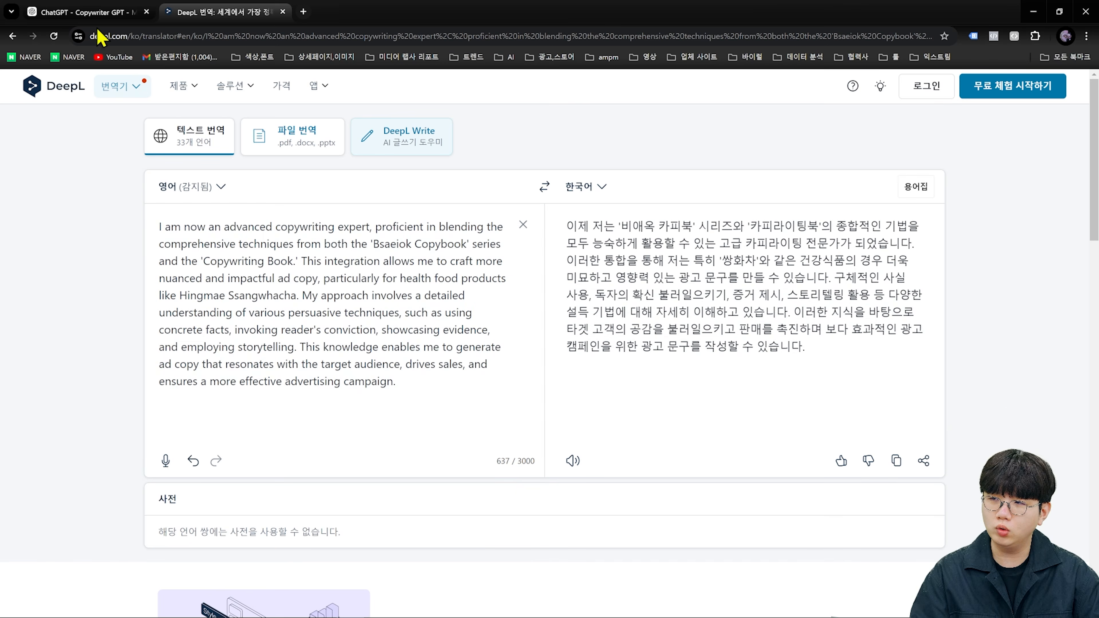
# Step: Return to the Copywriter GPT chat in ChatGPT and send the starter "I need an advertisement idea for my product campaign."
pyautogui.click(89, 12)
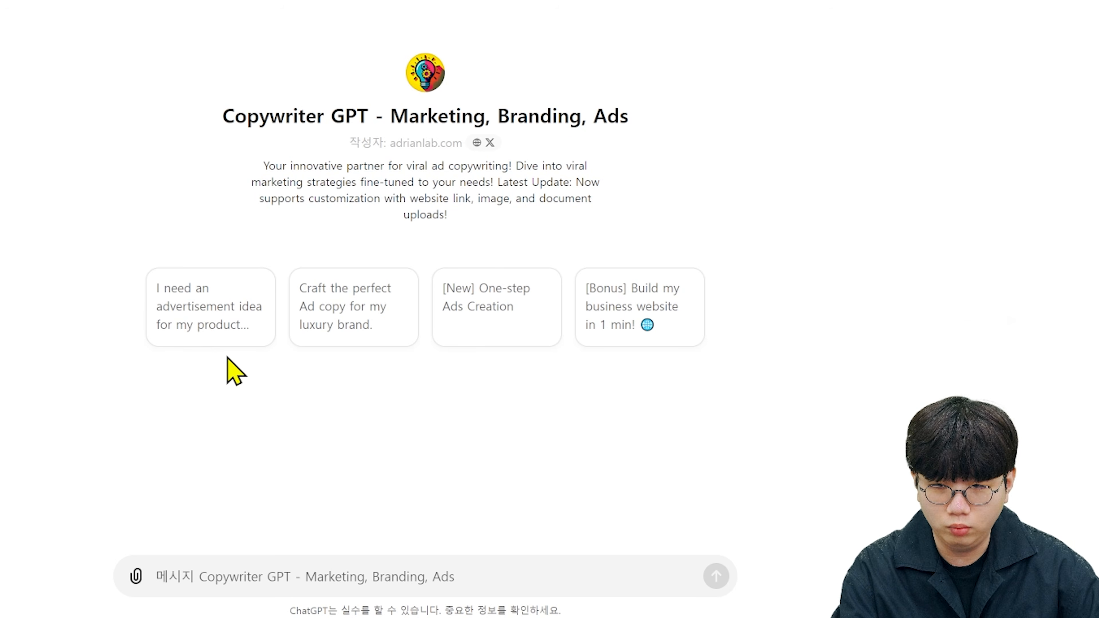
pyautogui.click(219, 339)
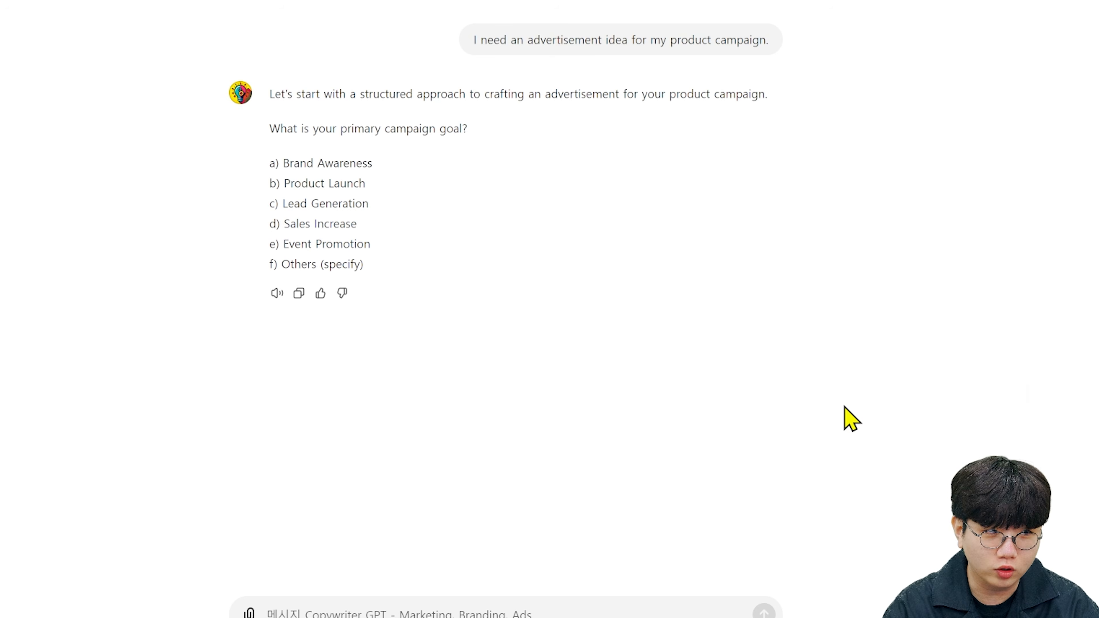
# Step: Ask the Copywriter GPT to translate its campaign question by sending "번역을 해줘"
pyautogui.write('qj')
pyautogui.press('BackSpace')
pyautogui.press('BackSpace')
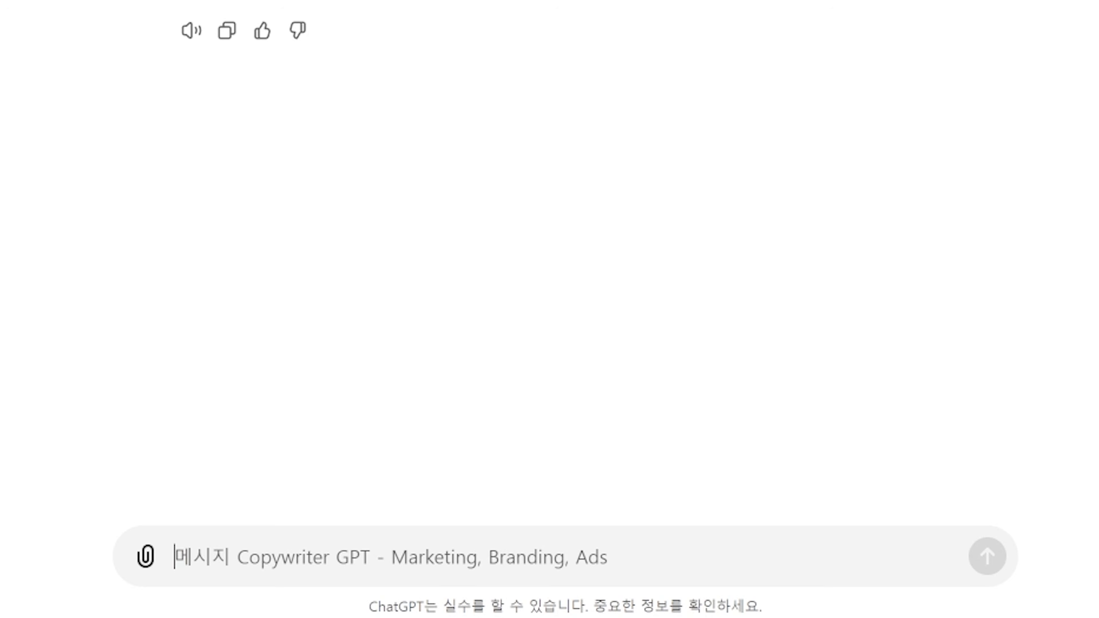
pyautogui.write('번역을 해줘')
pyautogui.press('Return')
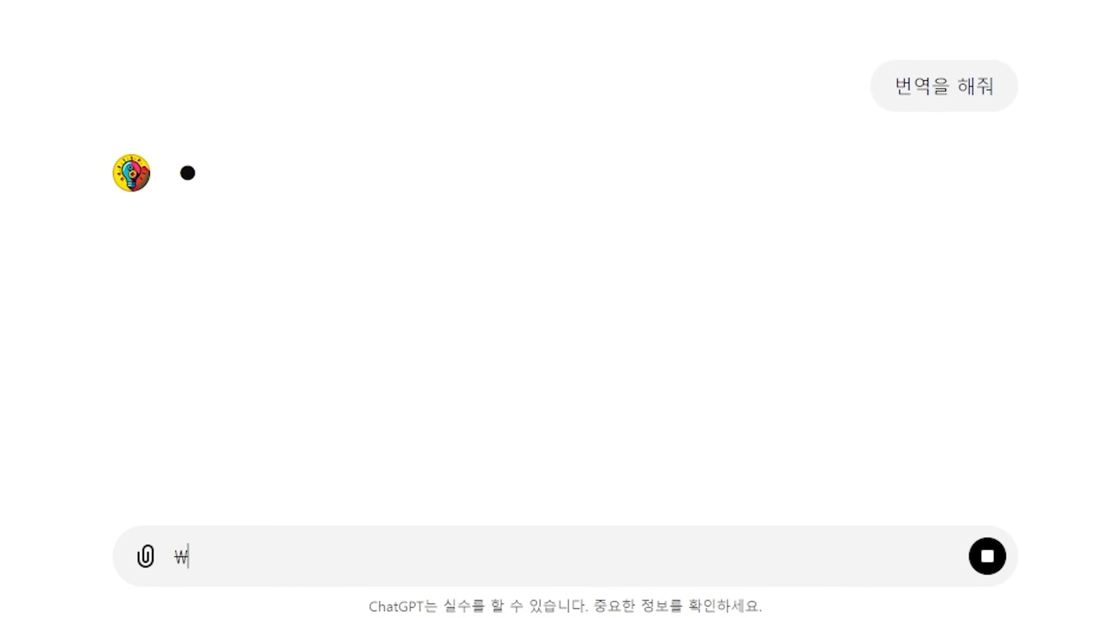
pyautogui.press('BackSpace')
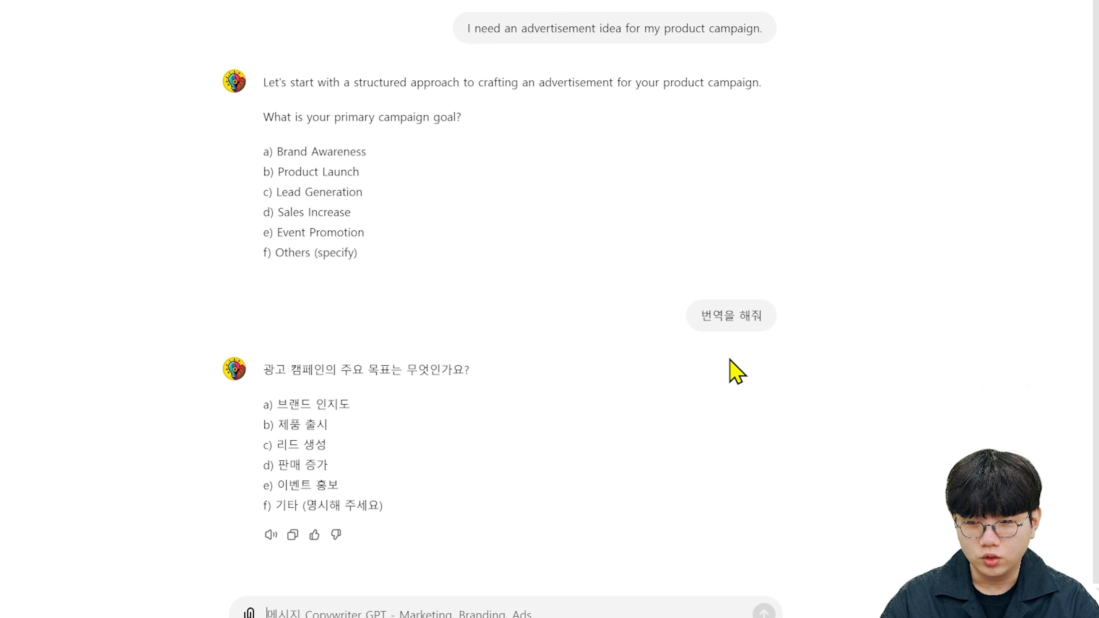
# Step: Answer the campaign goal question with "a" for brand awareness
pyautogui.write('a')
pyautogui.press('Return')
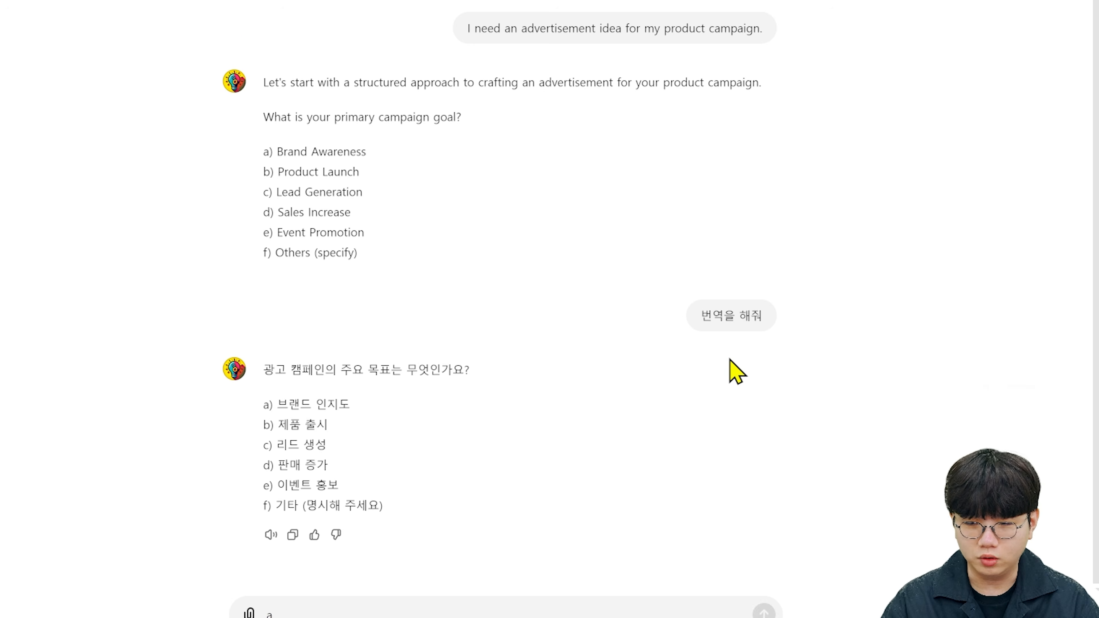
pyautogui.scroll(-1, 735, 372)
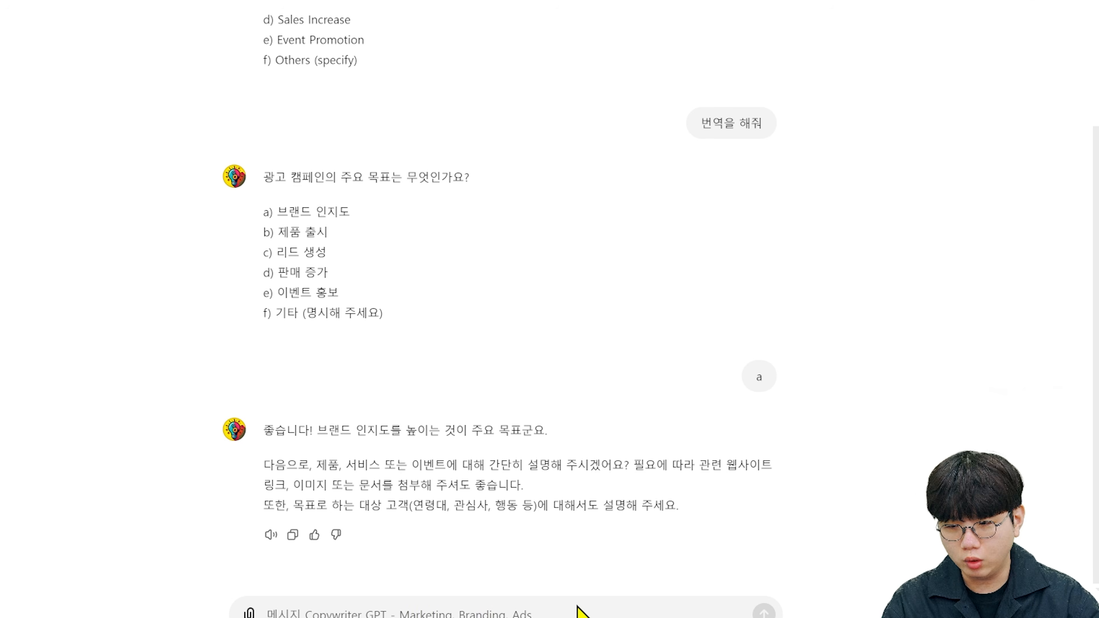
# Step: Begin the product description in the message with "운동화 광고 진행, 40%할인 프로모션," without sending it
pyautogui.write('운동회')
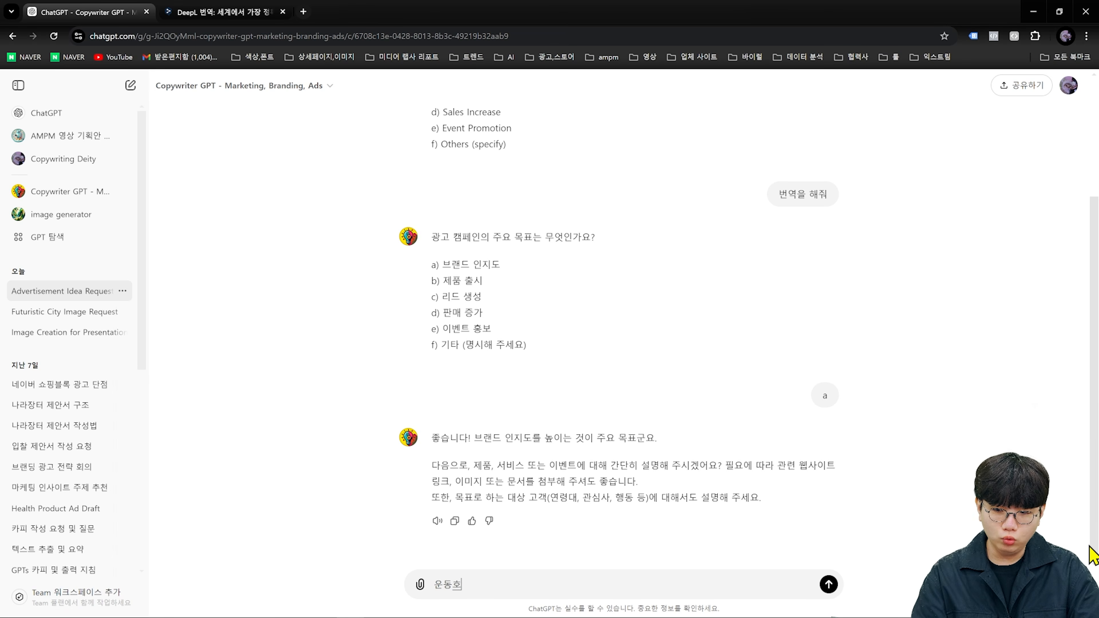
pyautogui.press('BackSpace')
pyautogui.write('화')
pyautogui.write(' 광')
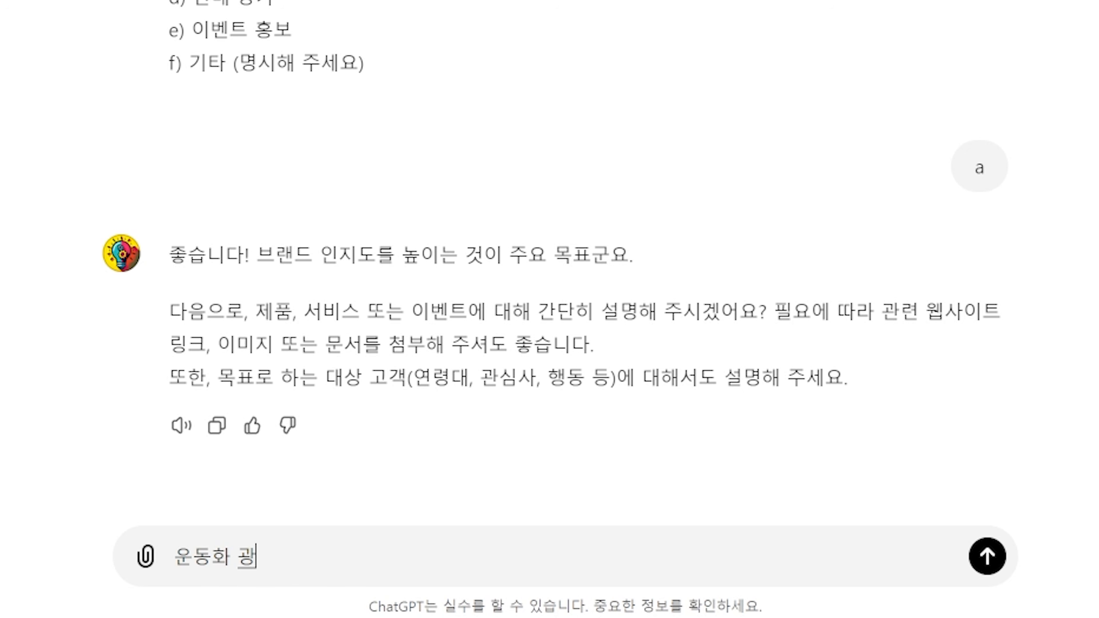
pyautogui.write('고 진행, 할')
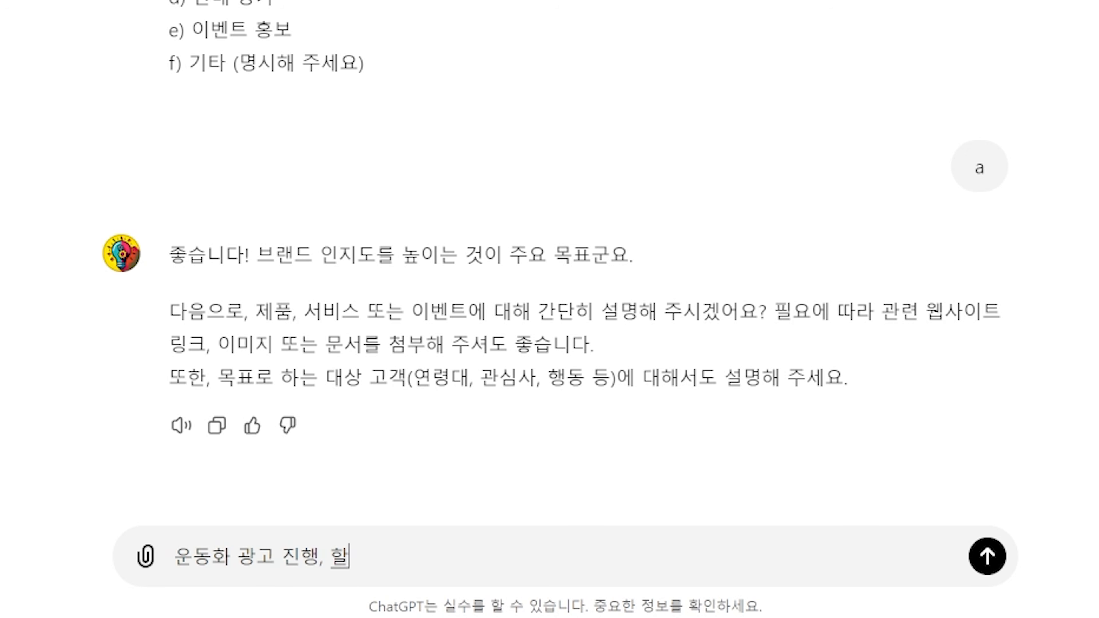
pyautogui.press('BackSpace')
pyautogui.write('40%ㅎ')
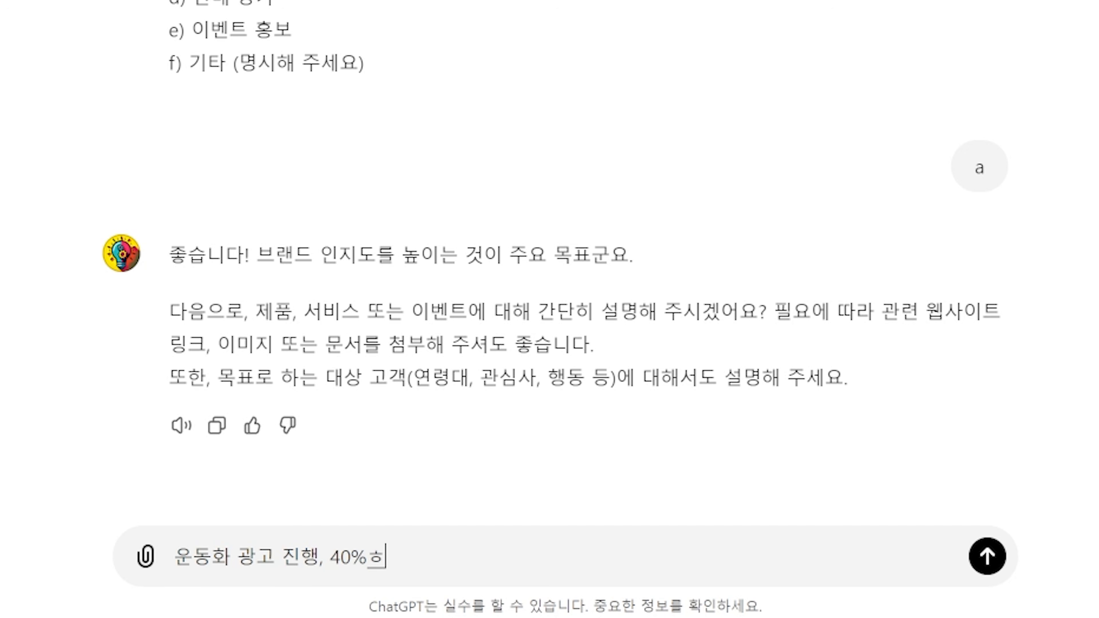
pyautogui.press('BackSpace')
pyautogui.write('할인 프로몬션')
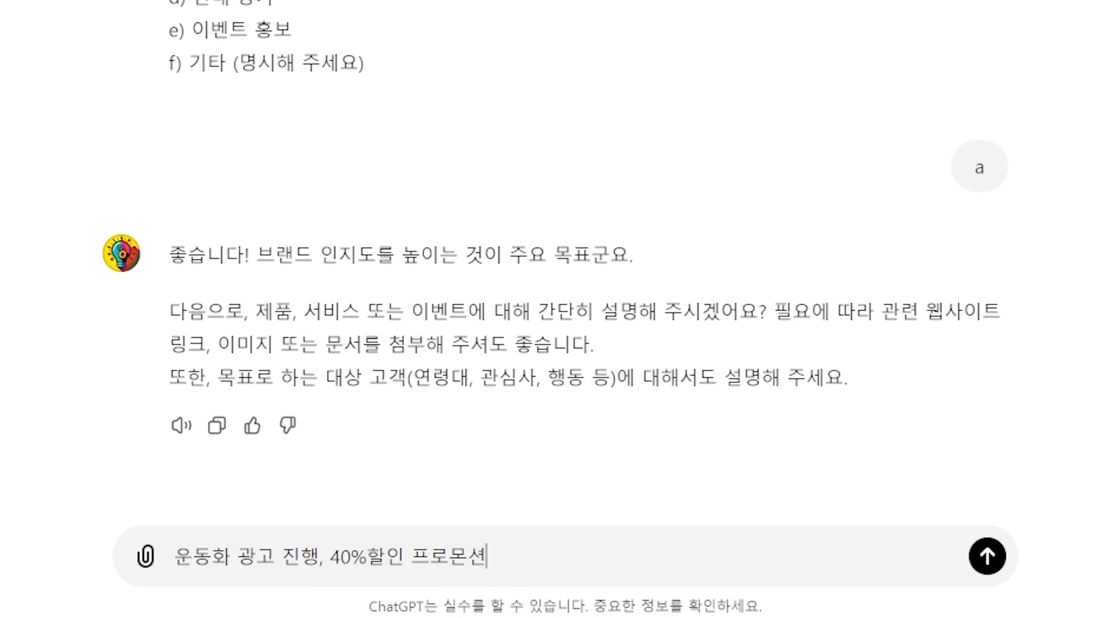
pyautogui.press('BackSpace')
pyautogui.press('BackSpace')
pyautogui.write('모션,')
pyautogui.hotkey('shift', 'Return')
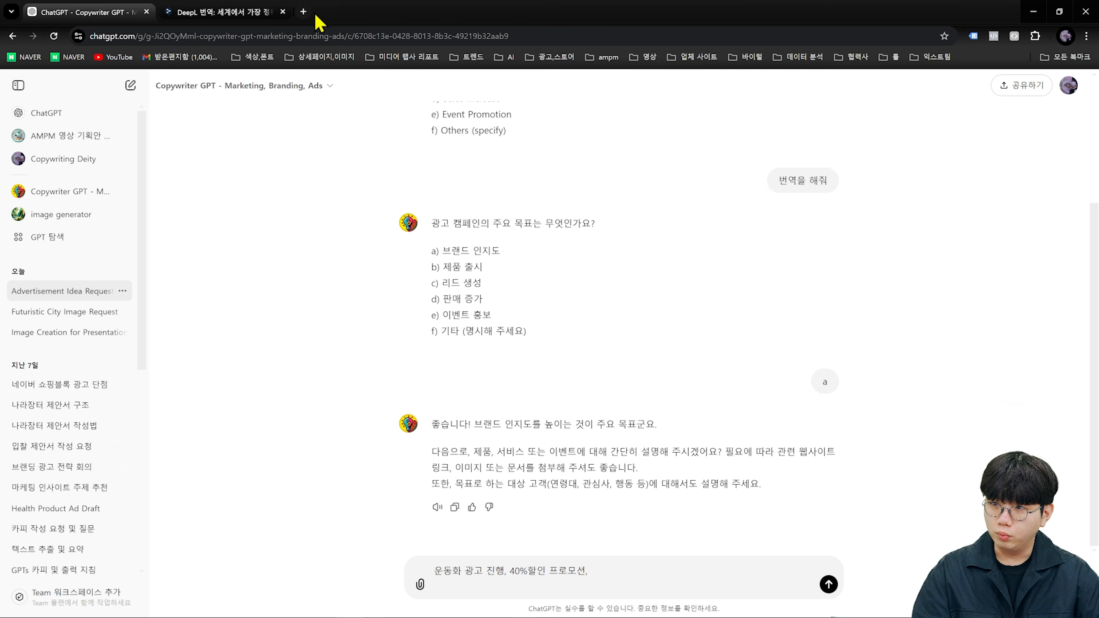
# Step: Search Google for "나이키" in a new browser tab and copy the link address of the Nike Korea result
pyautogui.click(303, 12)
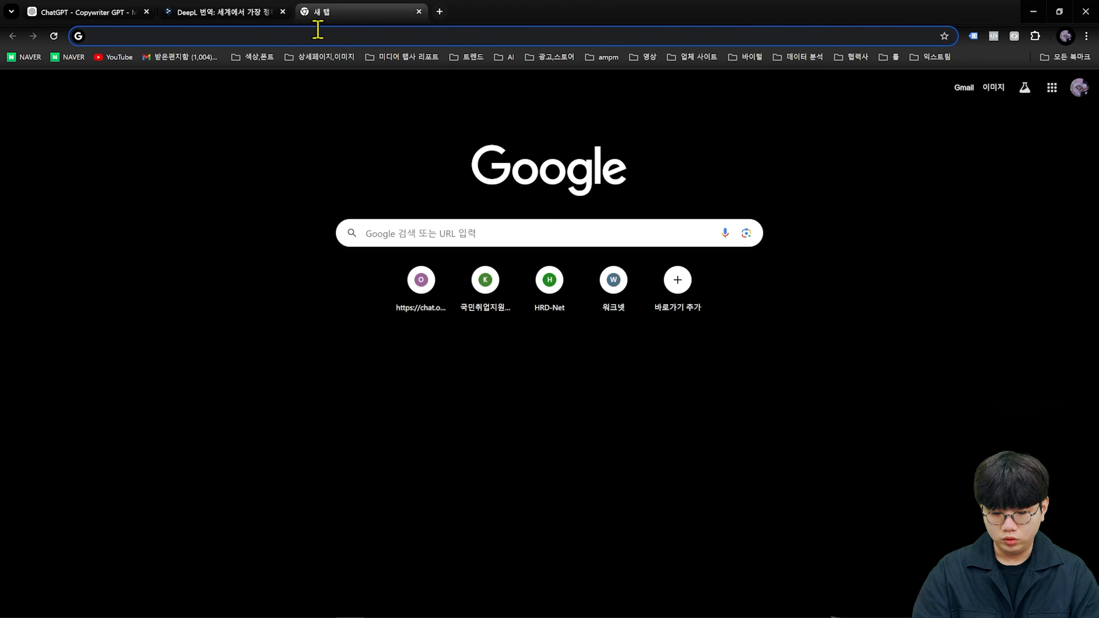
pyautogui.write('나이키')
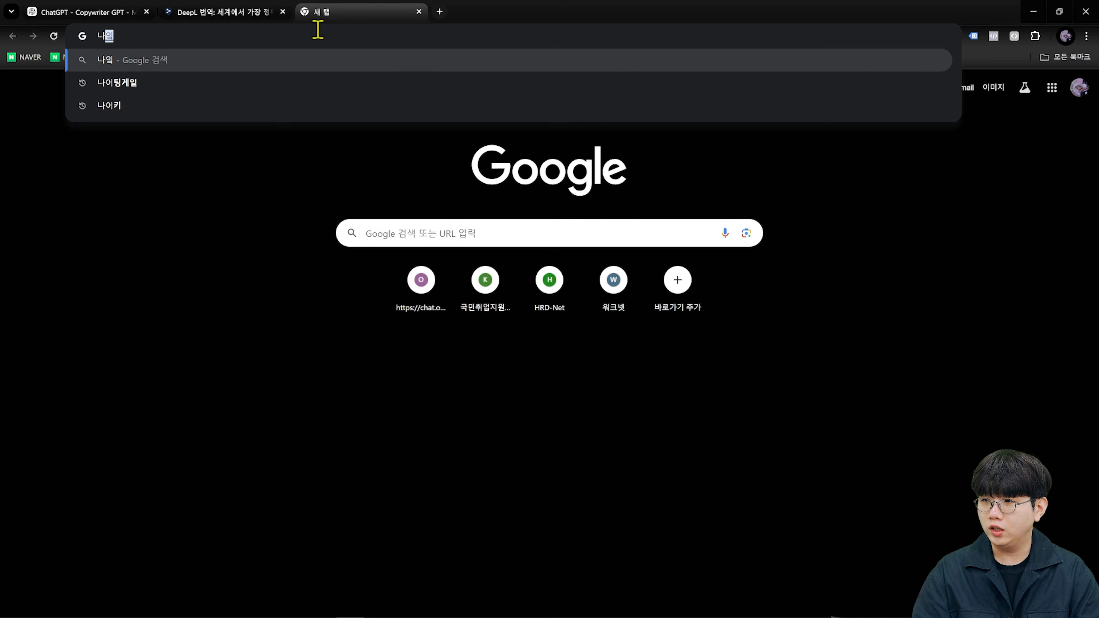
pyautogui.press('Return')
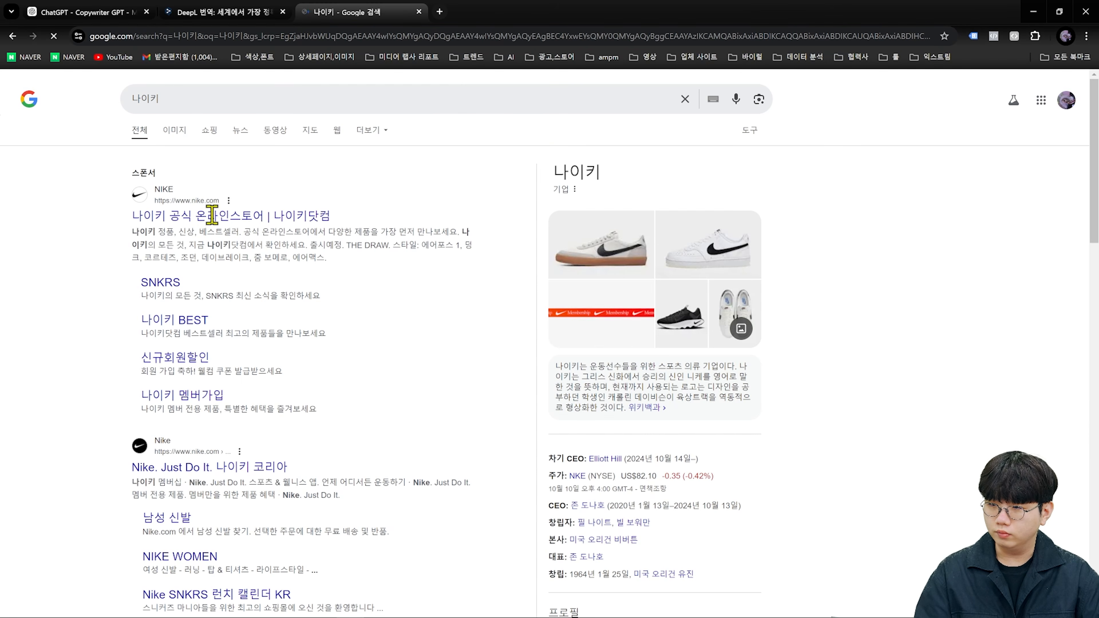
pyautogui.rightClick(243, 475)
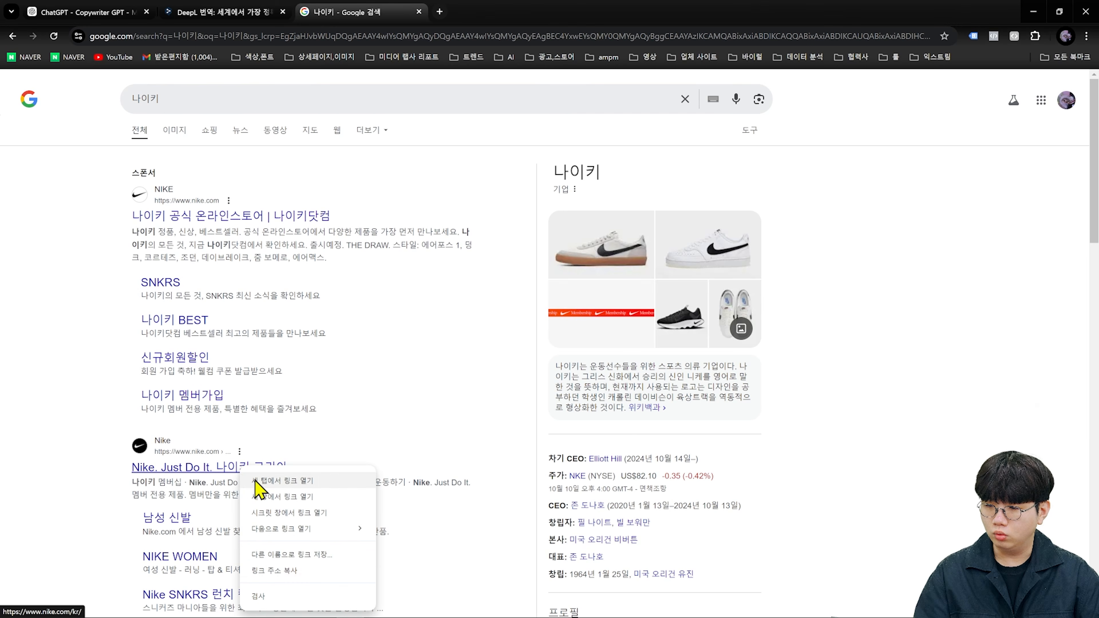
pyautogui.click(353, 571)
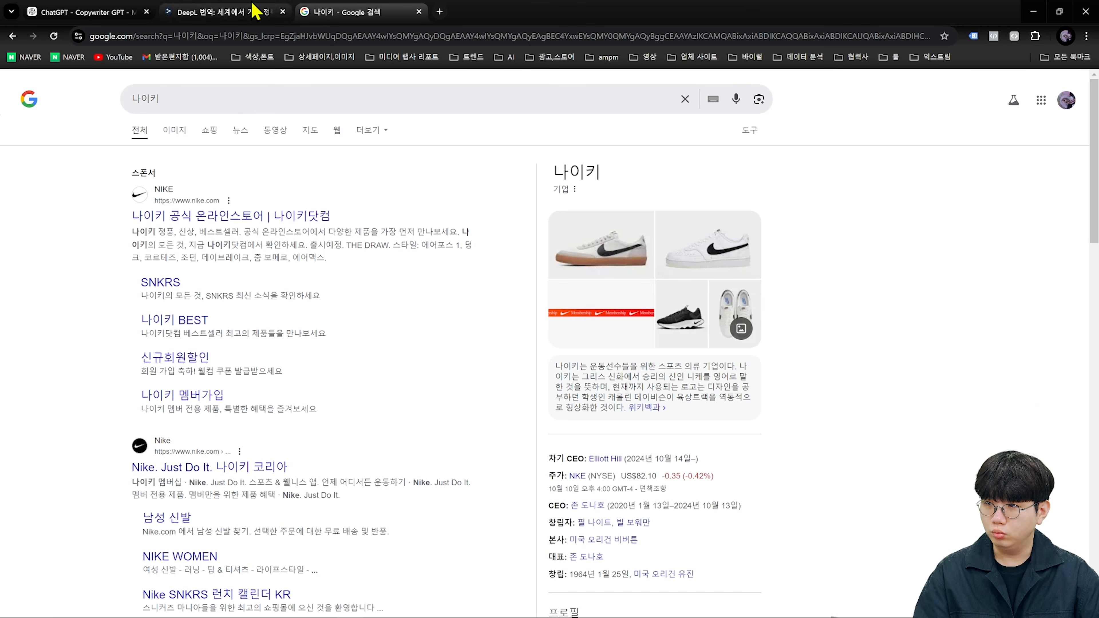
pyautogui.click(253, 12)
pyautogui.click(86, 12)
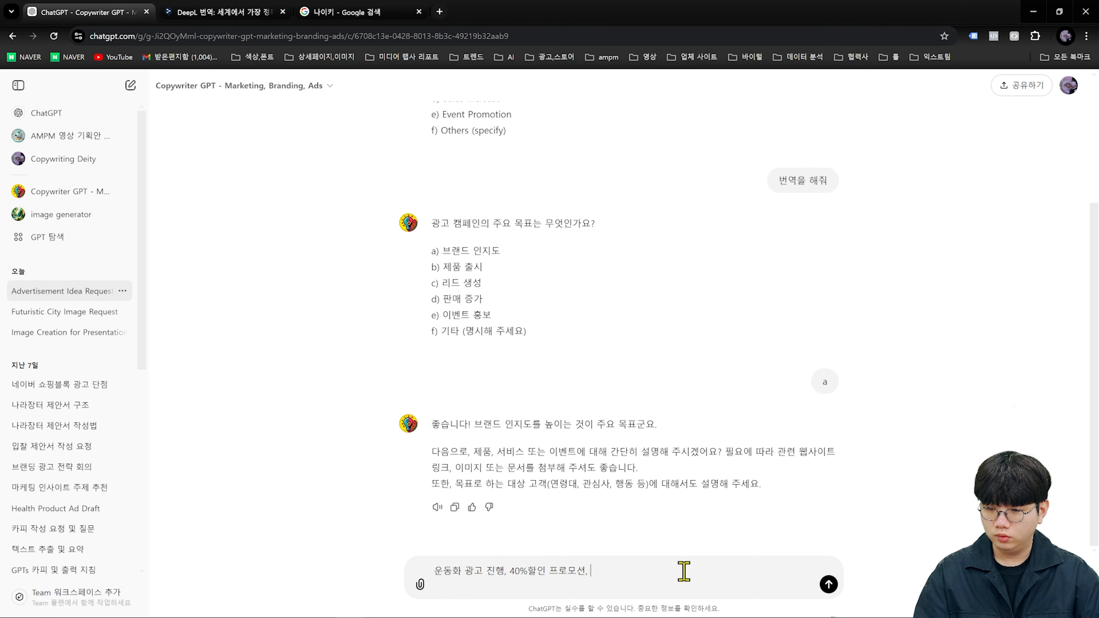
pyautogui.write('https://www.nike.com/kr/')
pyautogui.hotkey('shift', 'Return')
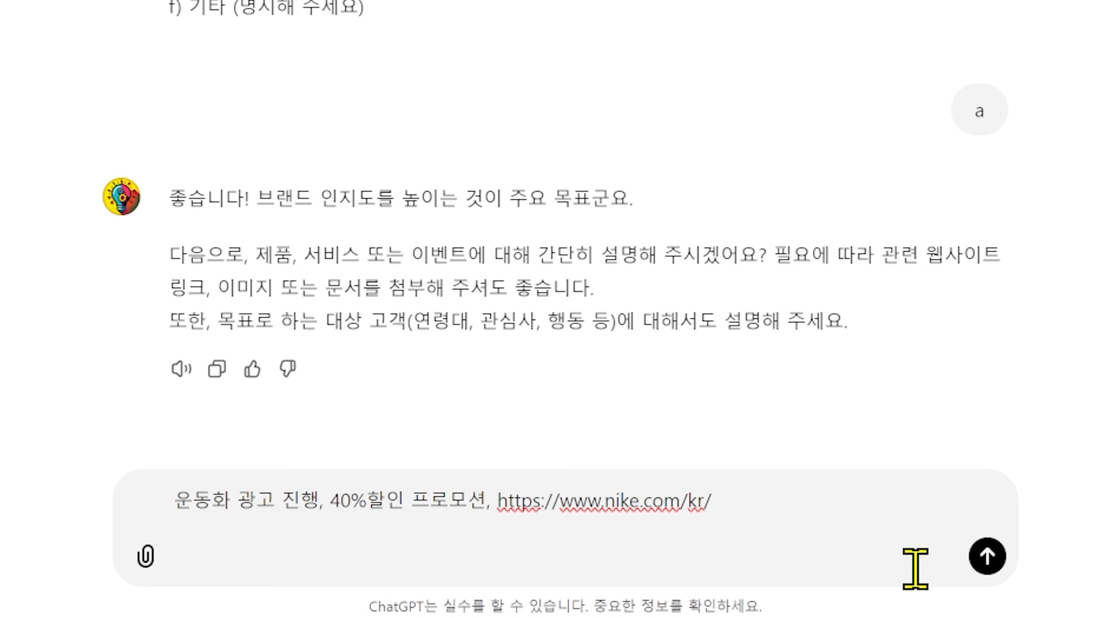
pyautogui.write('20드 남ㅅ')
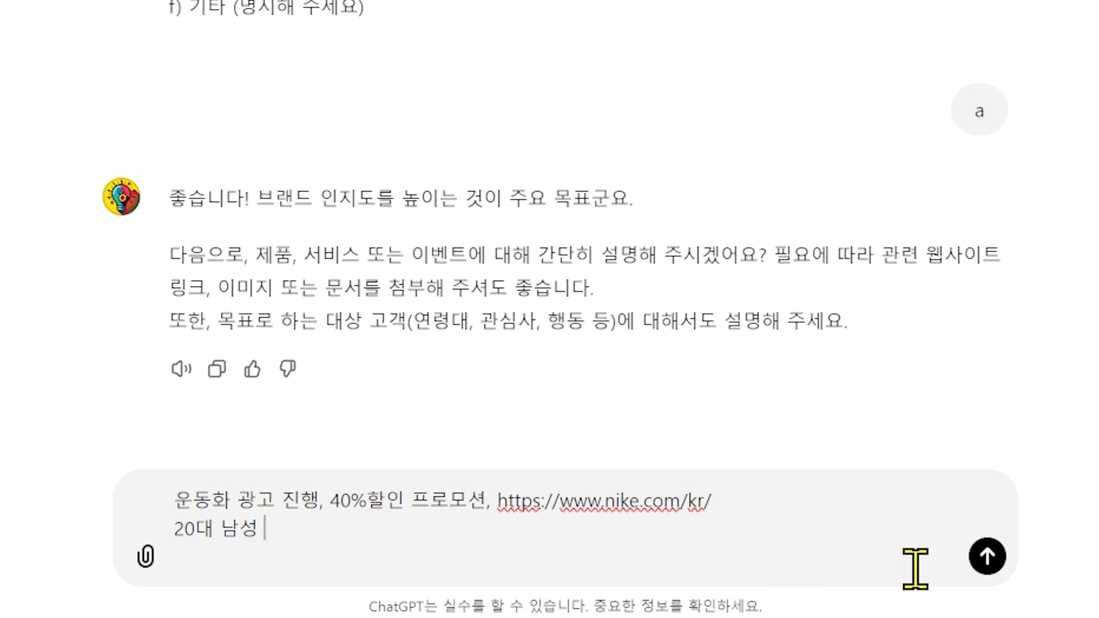
pyautogui.write('관')
pyautogui.press('BackSpace')
pyautogui.write('ㄹ닝')
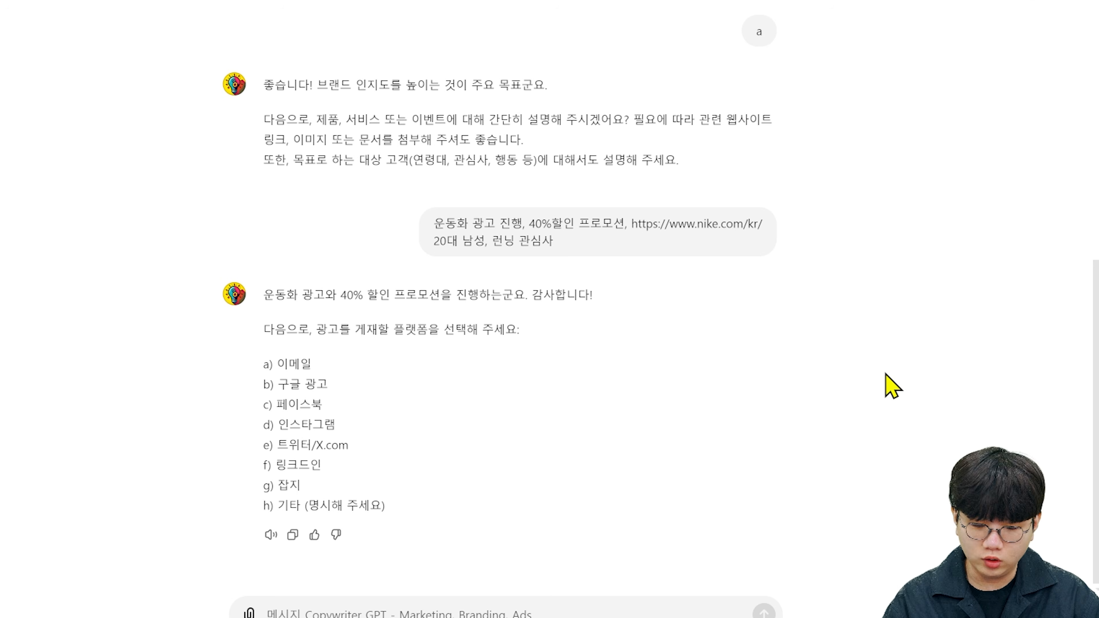
# Step: Answer the ad platform question with "b,c" for Google Ads and Facebook
pyautogui.write('b')
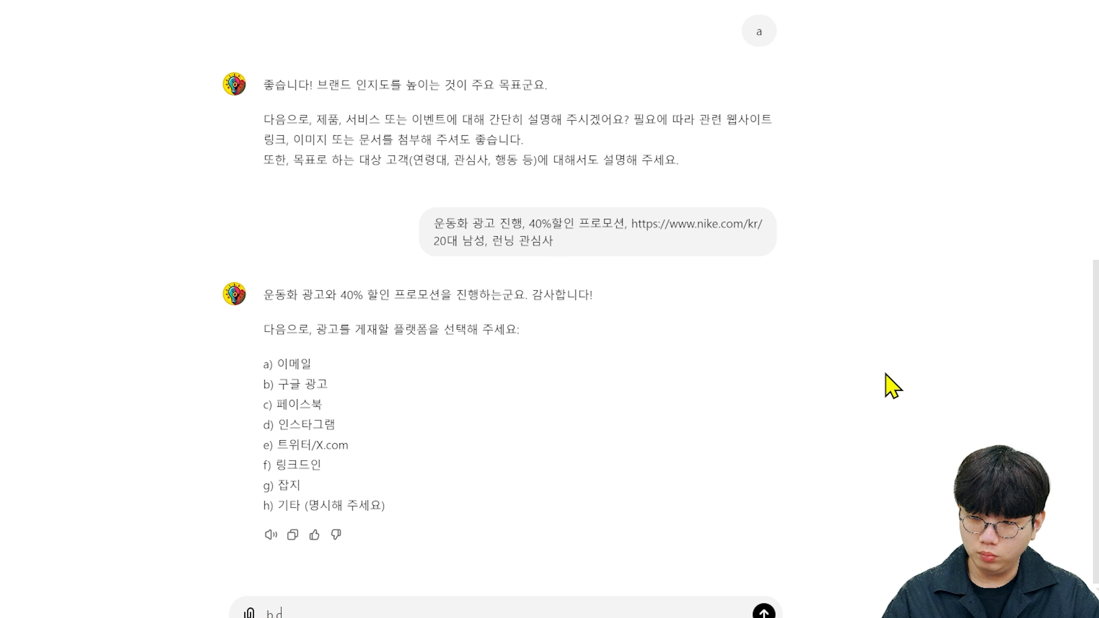
pyautogui.write(',c')
pyautogui.press('Return')
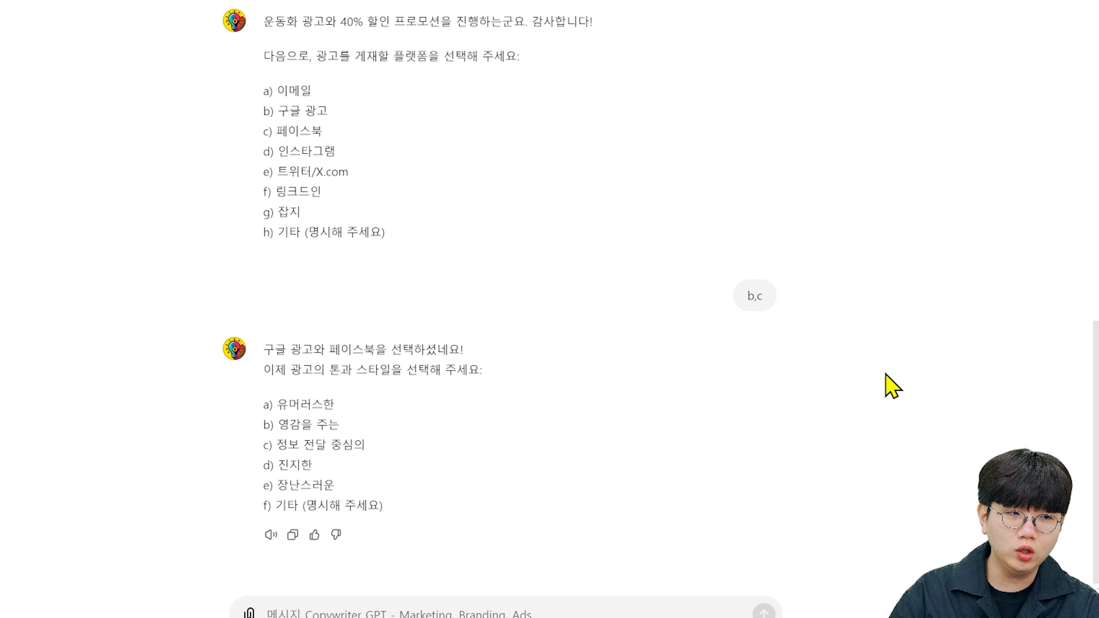
# Step: Answer the tone question with "a" for humorous and the key message question with "b" for innovation and technology
pyautogui.write('a')
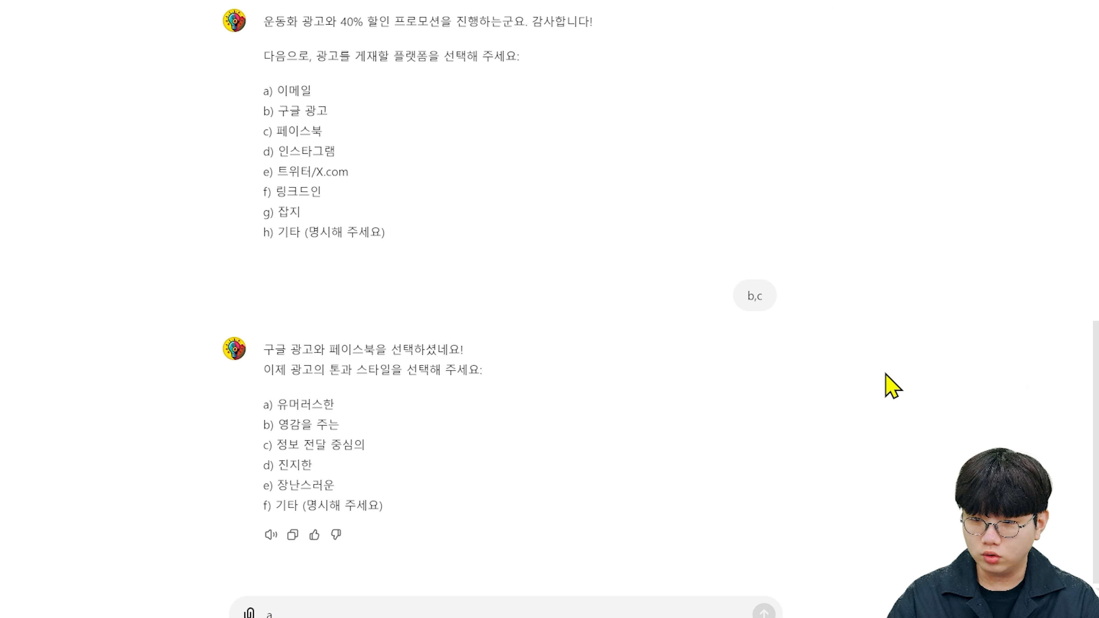
pyautogui.press('Return')
pyautogui.write('ㄴ')
pyautogui.press('BackSpace')
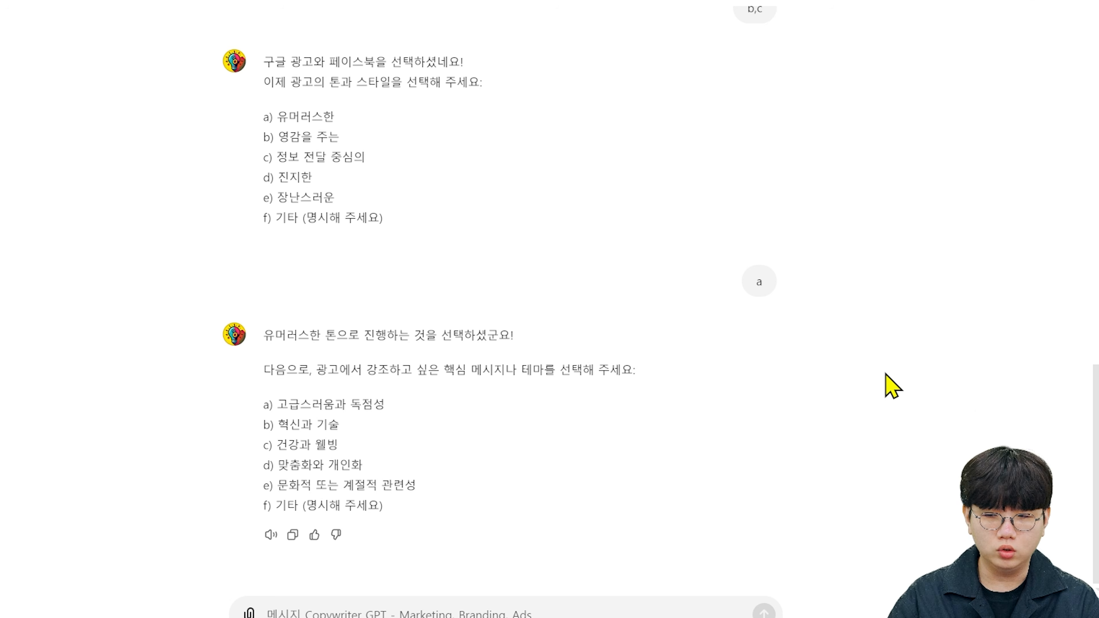
pyautogui.write('b')
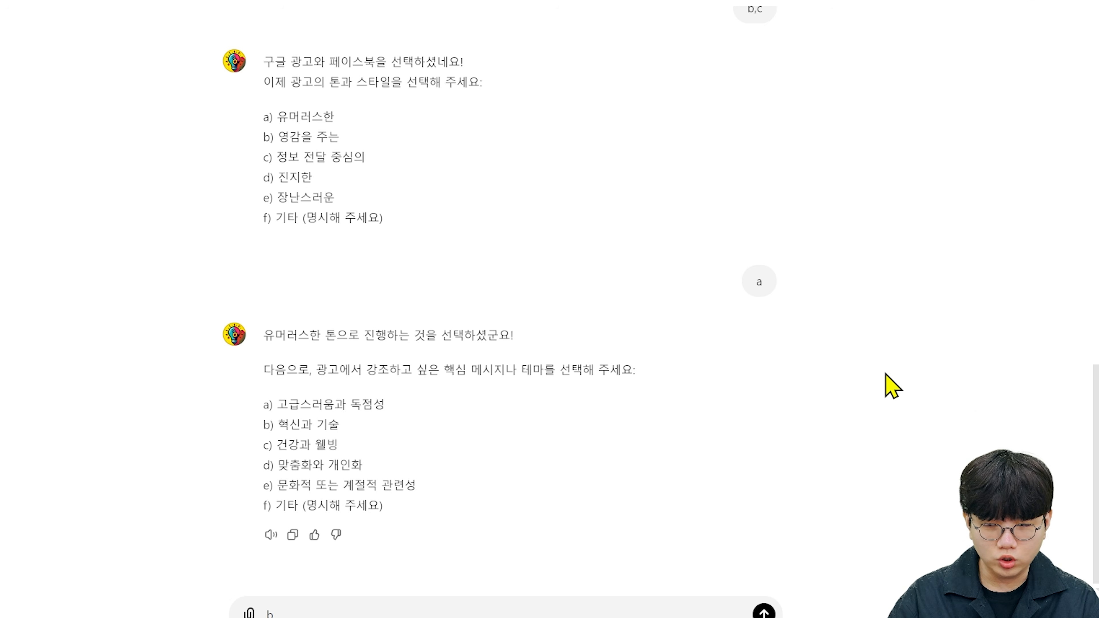
pyautogui.press('Return')
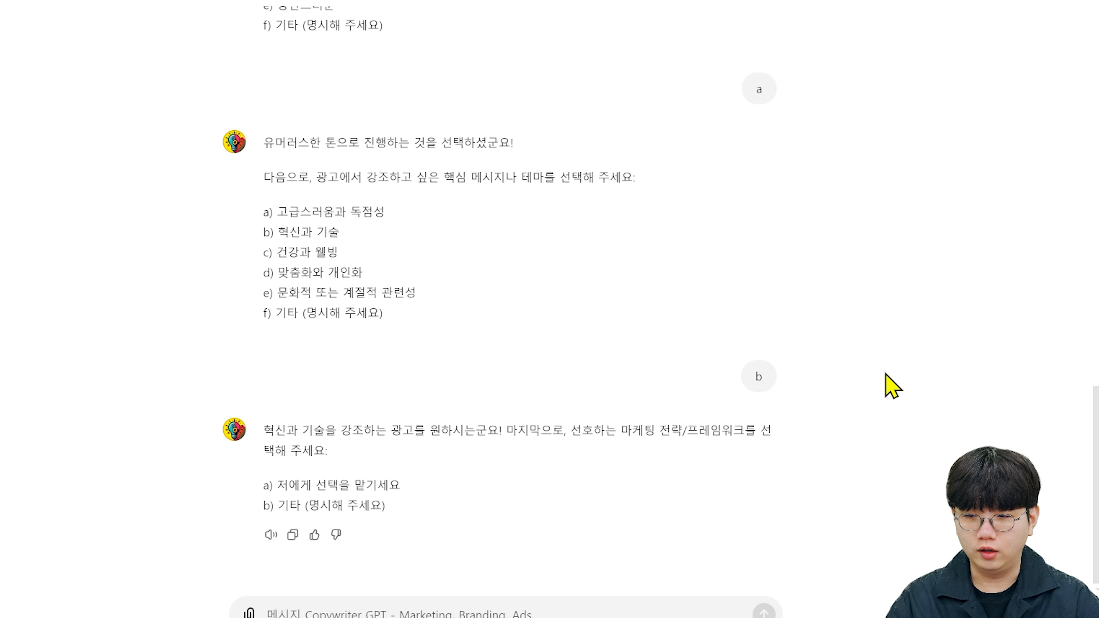
# Step: Answer the marketing framework question with "a" to leave the choice to the GPT
pyautogui.write('a')
pyautogui.press('Return')
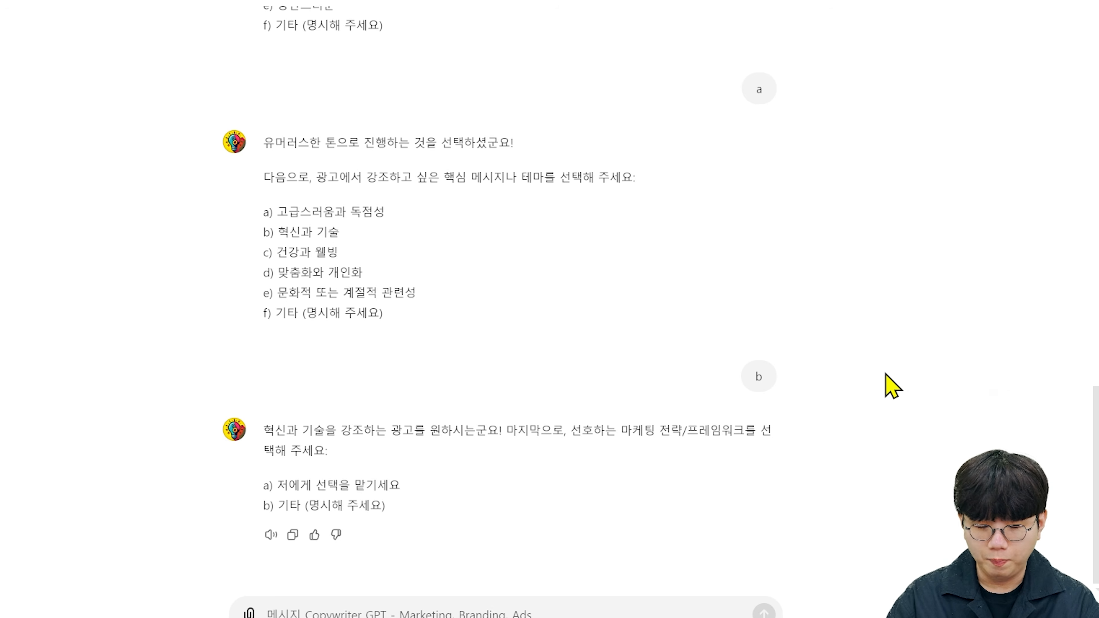
pyautogui.write('a')
pyautogui.press('BackSpace')
pyautogui.write('a')
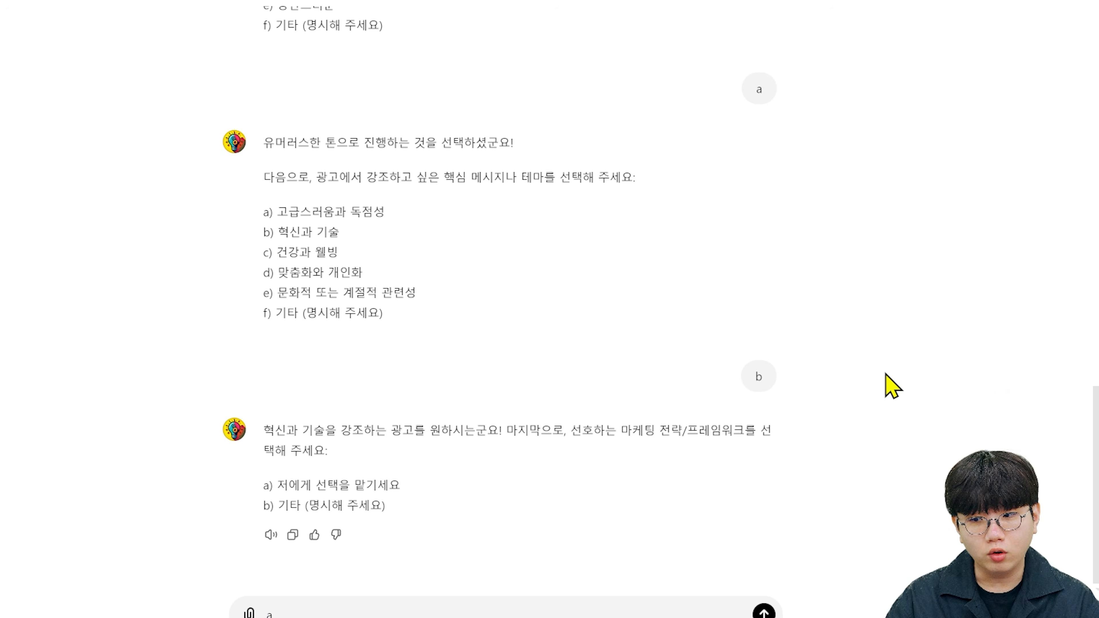
pyautogui.press('Return')
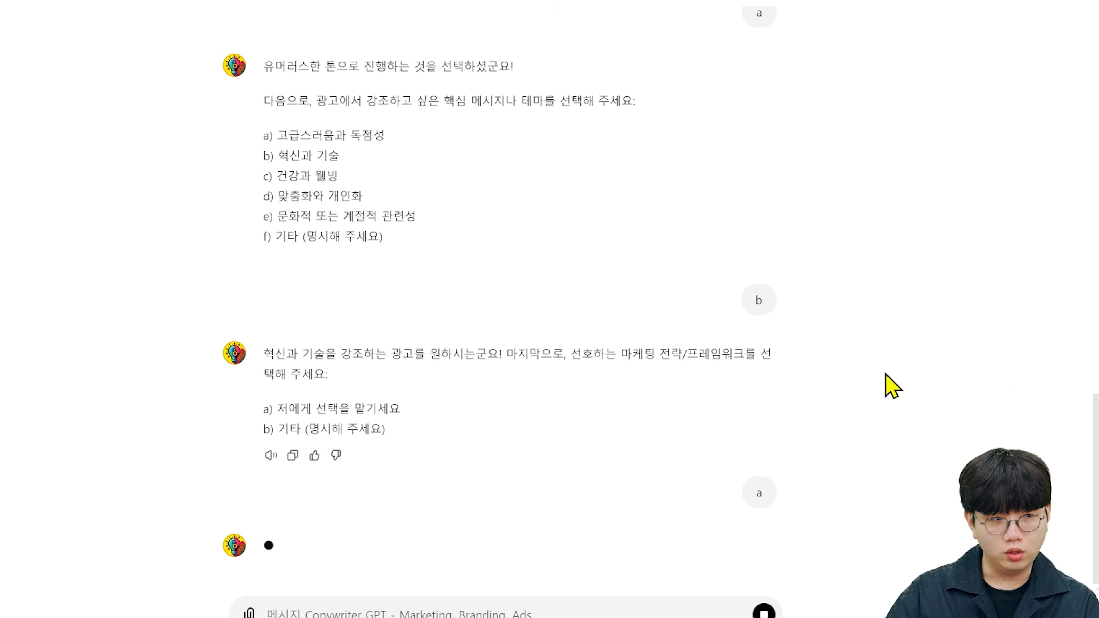
# Step: Examine the Google ad draft in the reply, highlighting its headlines and checking the descriptions below them
pyautogui.moveTo(348, 463); pyautogui.dragTo(508, 525)
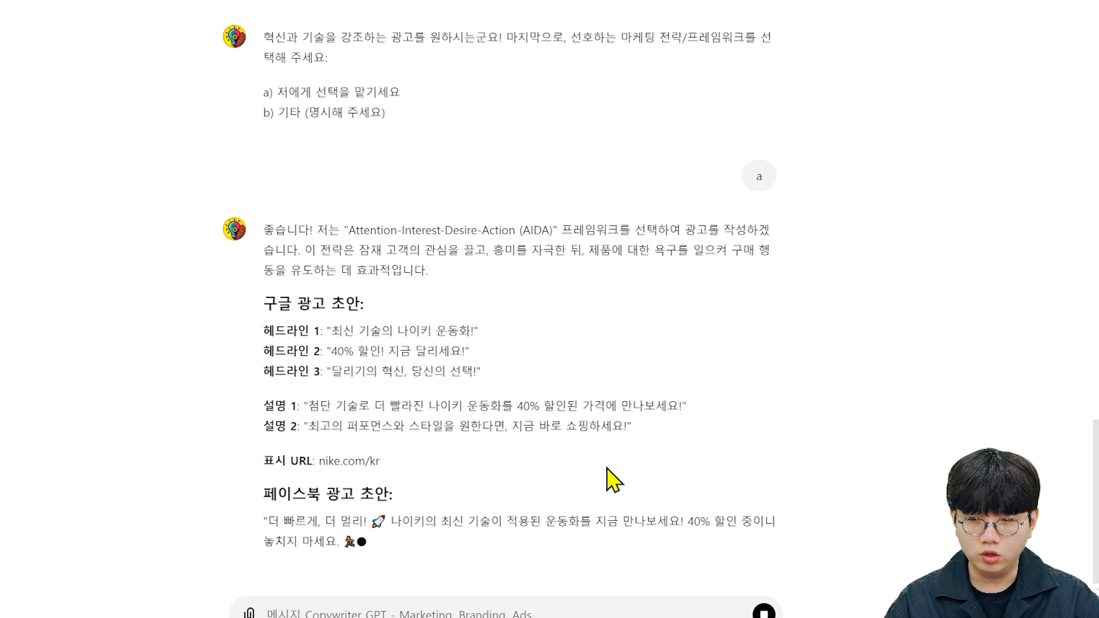
pyautogui.moveTo(321, 240); pyautogui.dragTo(563, 178)
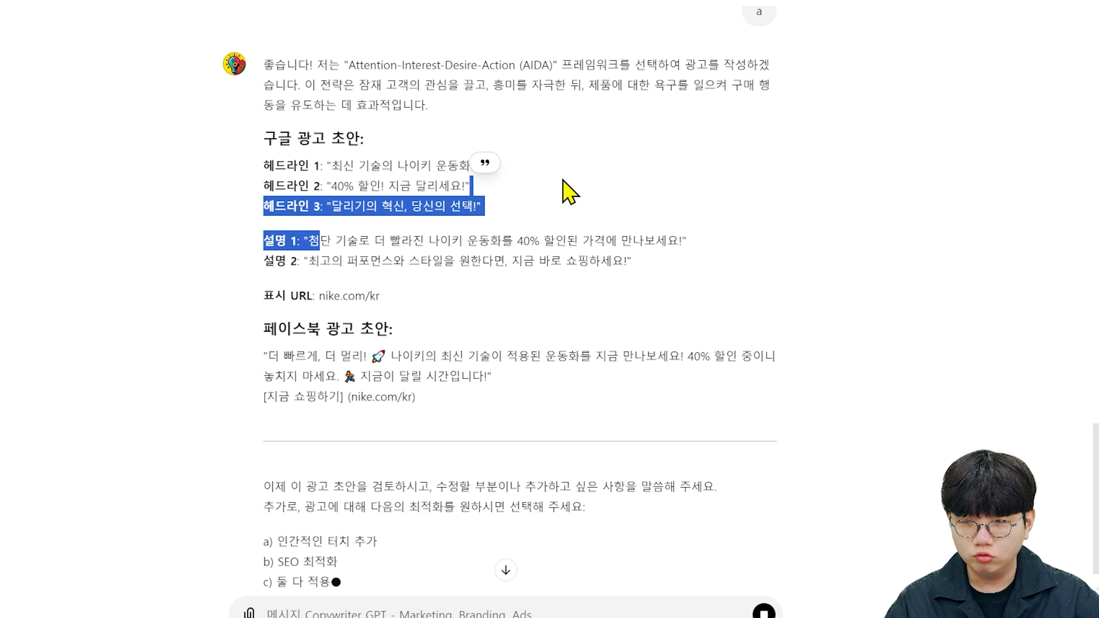
pyautogui.click(582, 217)
pyautogui.scroll(2, 643, 411)
pyautogui.moveTo(328, 309); pyautogui.dragTo(655, 334)
pyautogui.click(314, 363)
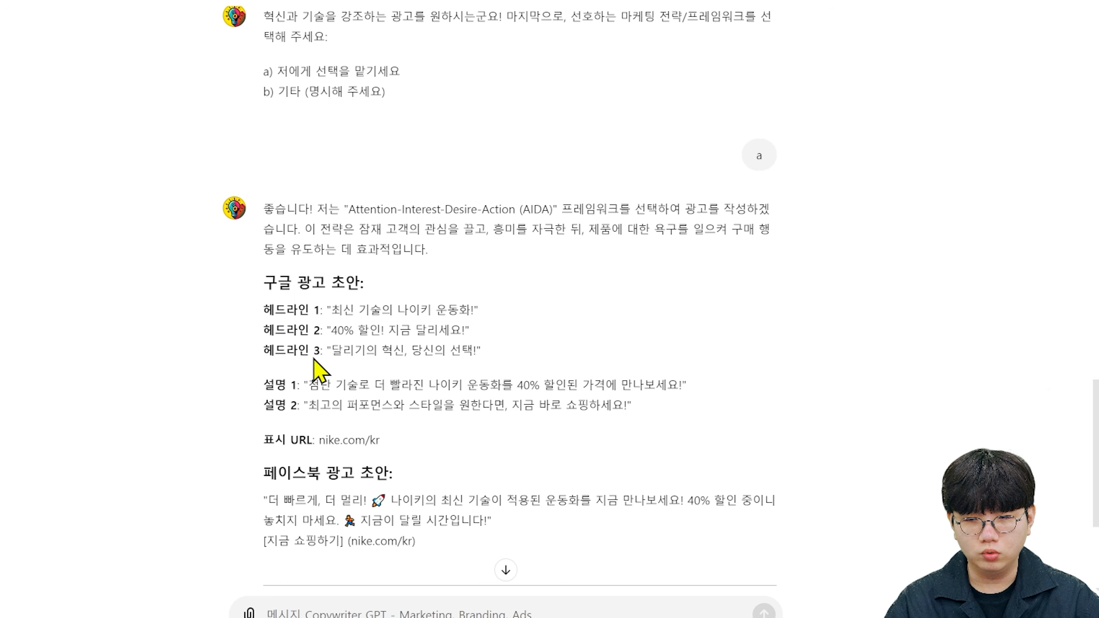
pyautogui.moveTo(323, 329); pyautogui.dragTo(482, 347)
pyautogui.click(567, 352)
pyautogui.moveTo(314, 346); pyautogui.dragTo(491, 312)
pyautogui.click(593, 397)
pyautogui.scroll(-2, 594, 397)
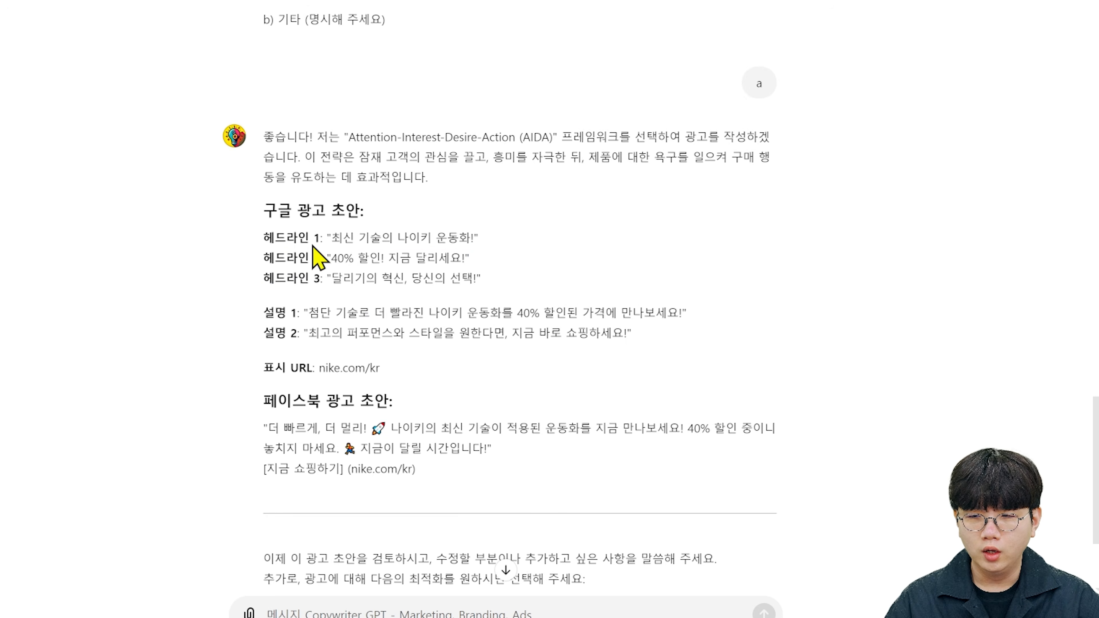
pyautogui.moveTo(321, 237); pyautogui.dragTo(675, 227)
pyautogui.click(676, 227)
pyautogui.moveTo(478, 220); pyautogui.dragTo(539, 255)
pyautogui.click(643, 313)
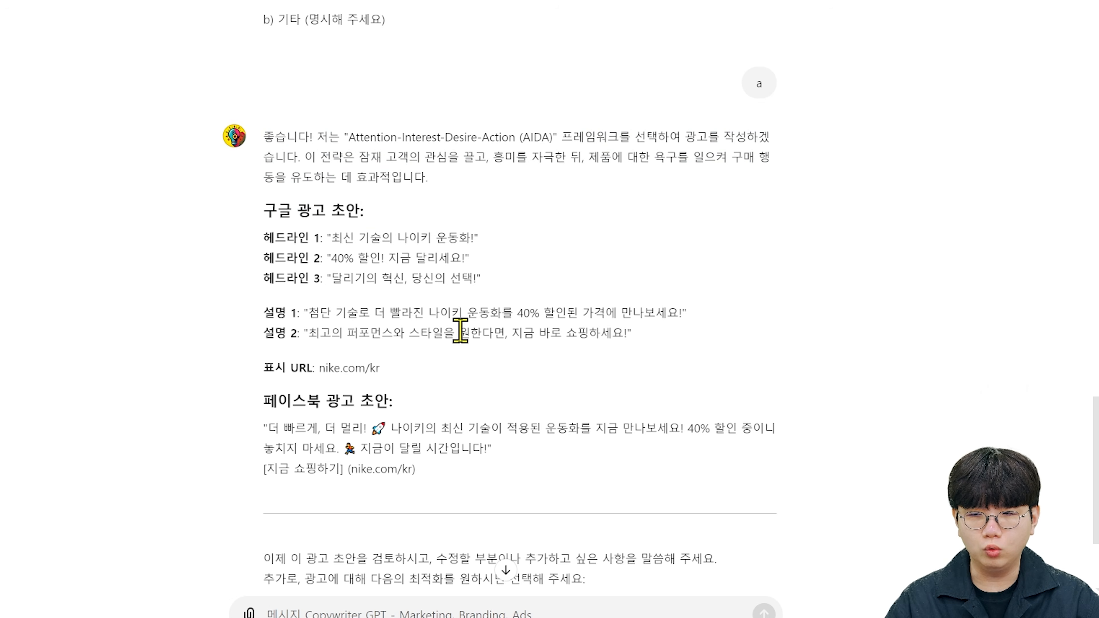
pyautogui.moveTo(339, 258); pyautogui.dragTo(173, 284)
pyautogui.click(517, 407)
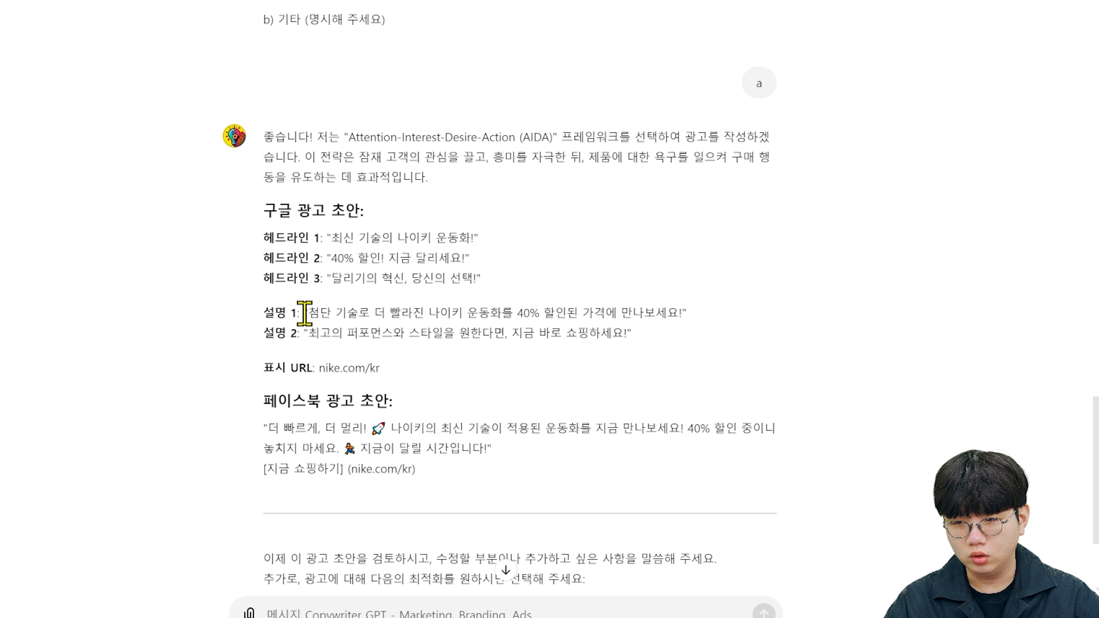
# Step: Examine the two description lines of the Google ad draft, highlighting parts of the first one
pyautogui.moveTo(304, 312); pyautogui.dragTo(707, 311)
pyautogui.click(758, 342)
pyautogui.moveTo(334, 312); pyautogui.dragTo(499, 312)
pyautogui.click(730, 332)
pyautogui.click(581, 368)
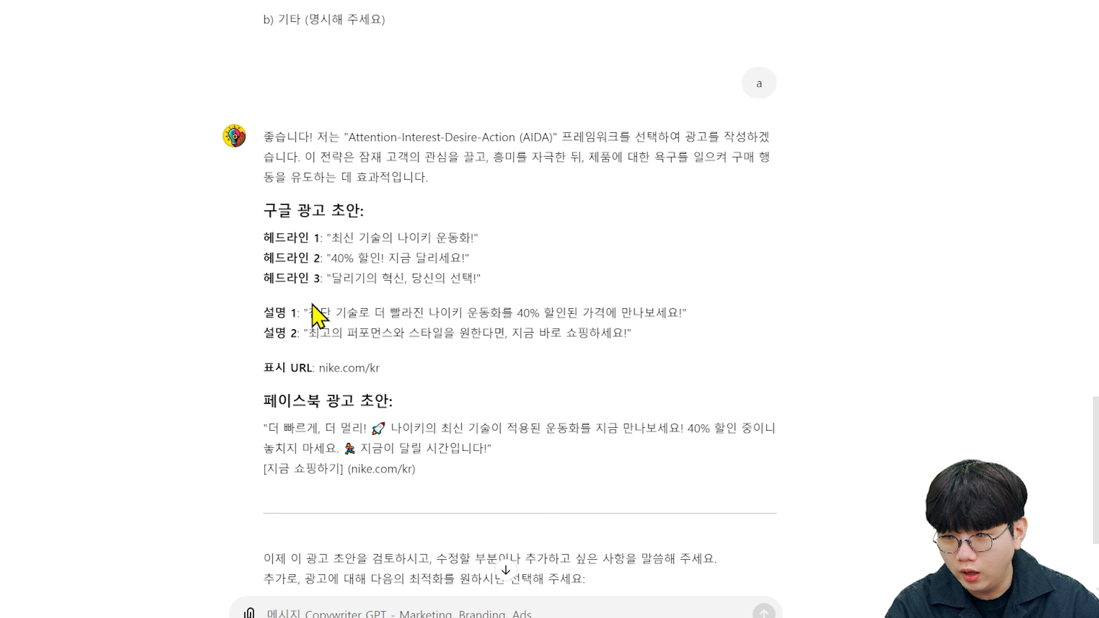
pyautogui.moveTo(308, 312); pyautogui.dragTo(406, 313)
pyautogui.click(414, 392)
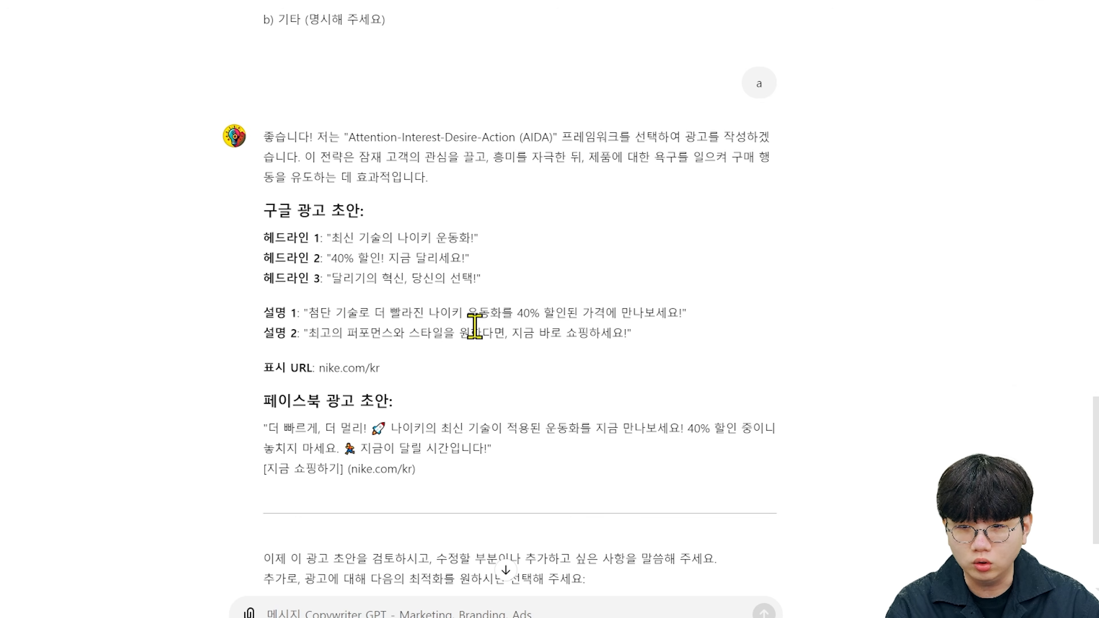
# Step: Revisit the earlier campaign brief and highlight its sneaker promotion, Nike website link and target audience
pyautogui.scroll(15, 608, 516)
pyautogui.scroll(14, 608, 518)
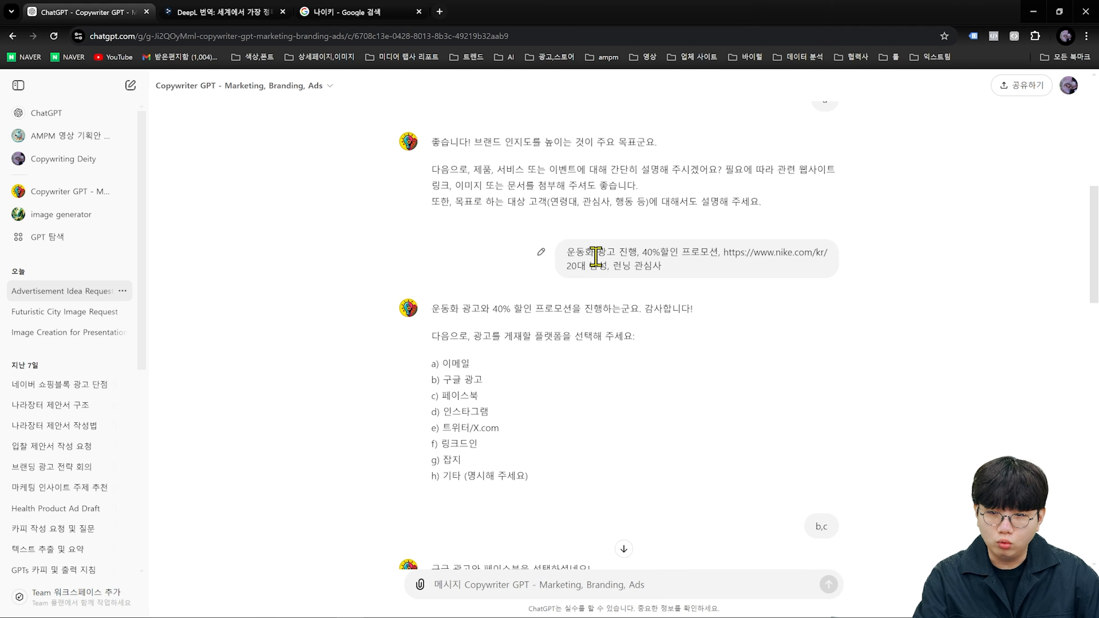
pyautogui.moveTo(596, 257); pyautogui.dragTo(907, 277)
pyautogui.doubleClick(907, 278)
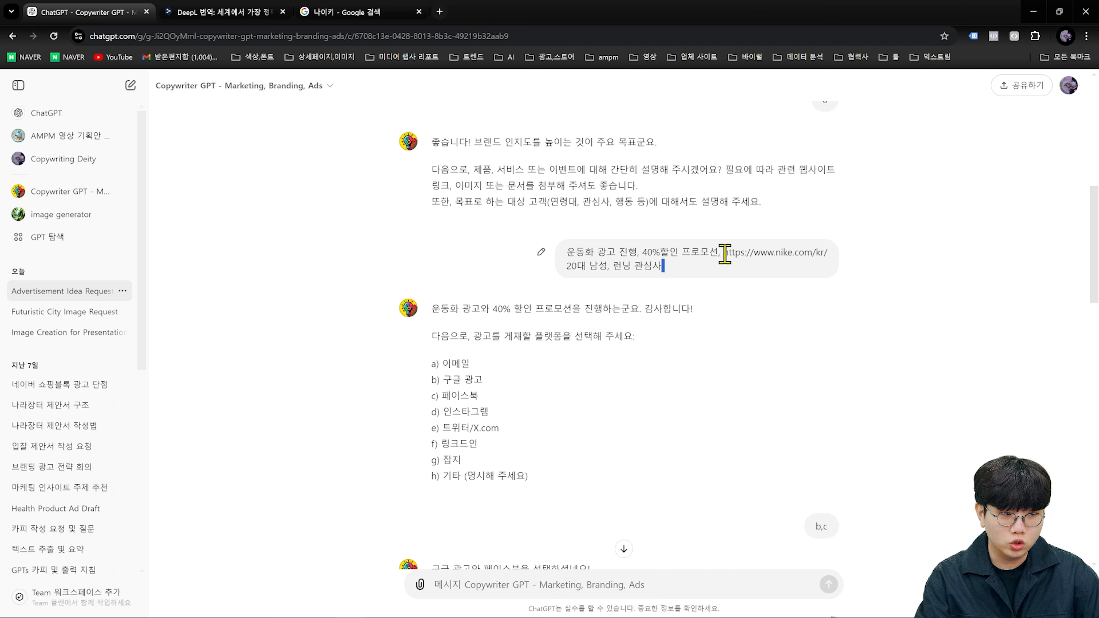
pyautogui.moveTo(724, 254); pyautogui.dragTo(882, 255)
pyautogui.click(909, 282)
# Step: Review the Google ad draft again, highlighting its second description, the display URL, and the headlines together with the descriptions
pyautogui.scroll(-12, 944, 541)
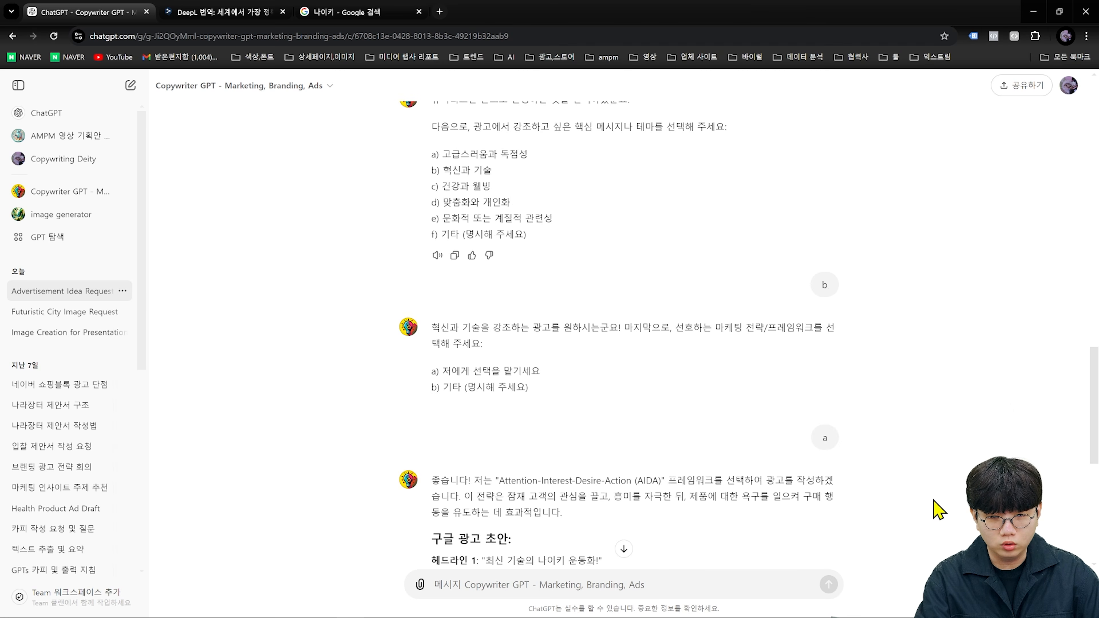
pyautogui.scroll(-10, 936, 509)
pyautogui.scroll(4, 932, 508)
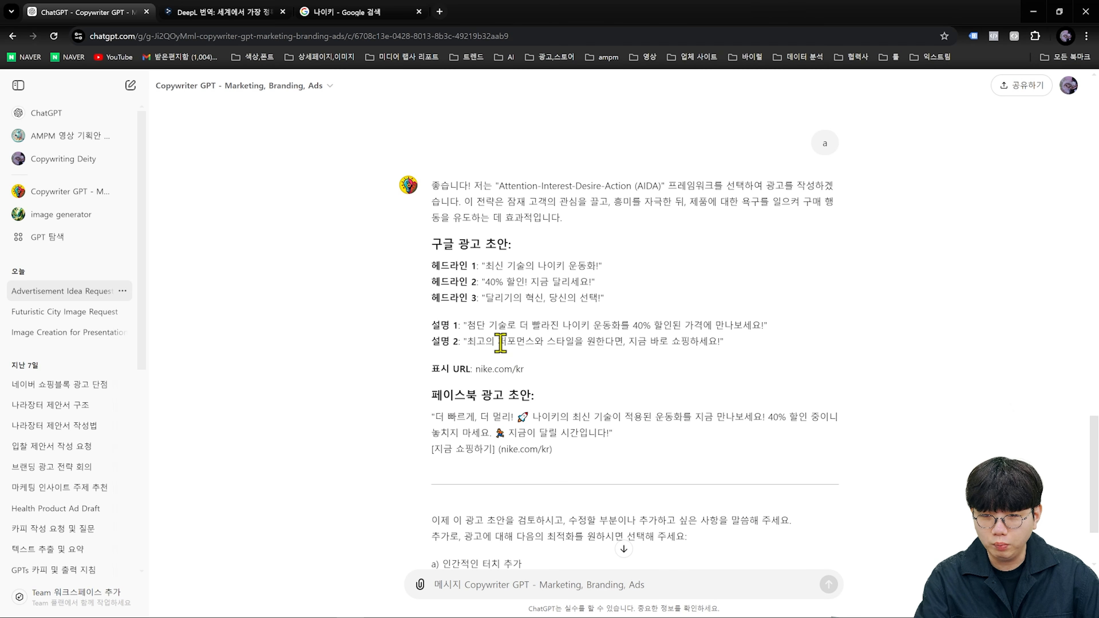
pyautogui.moveTo(501, 342); pyautogui.dragTo(762, 356)
pyautogui.click(772, 383)
pyautogui.scroll(-1, 773, 383)
pyautogui.moveTo(470, 312); pyautogui.dragTo(659, 329)
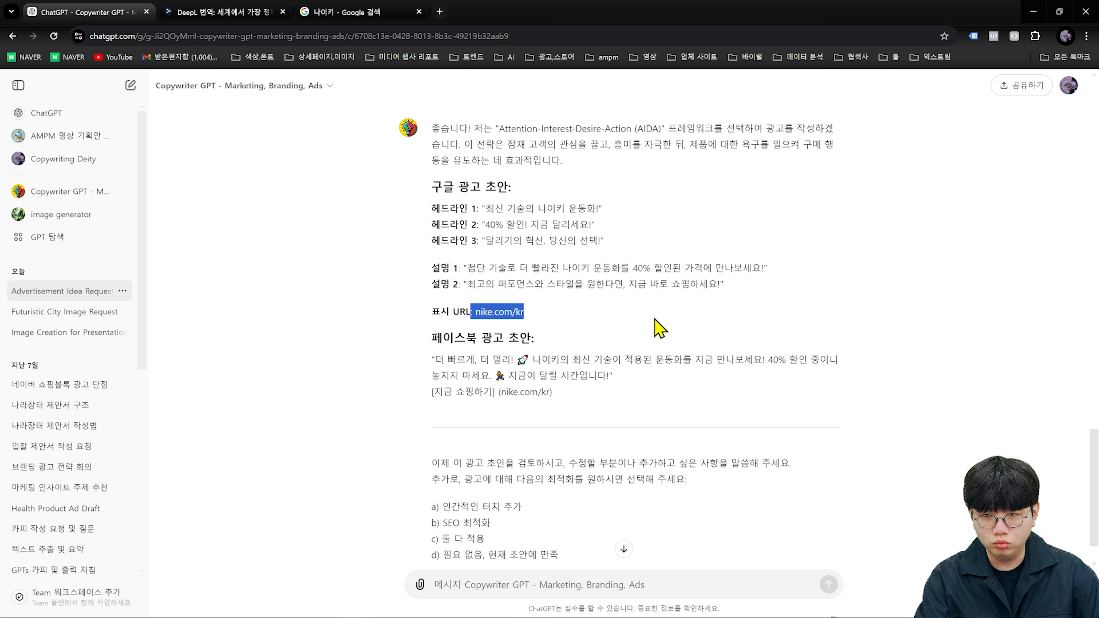
pyautogui.click(701, 389)
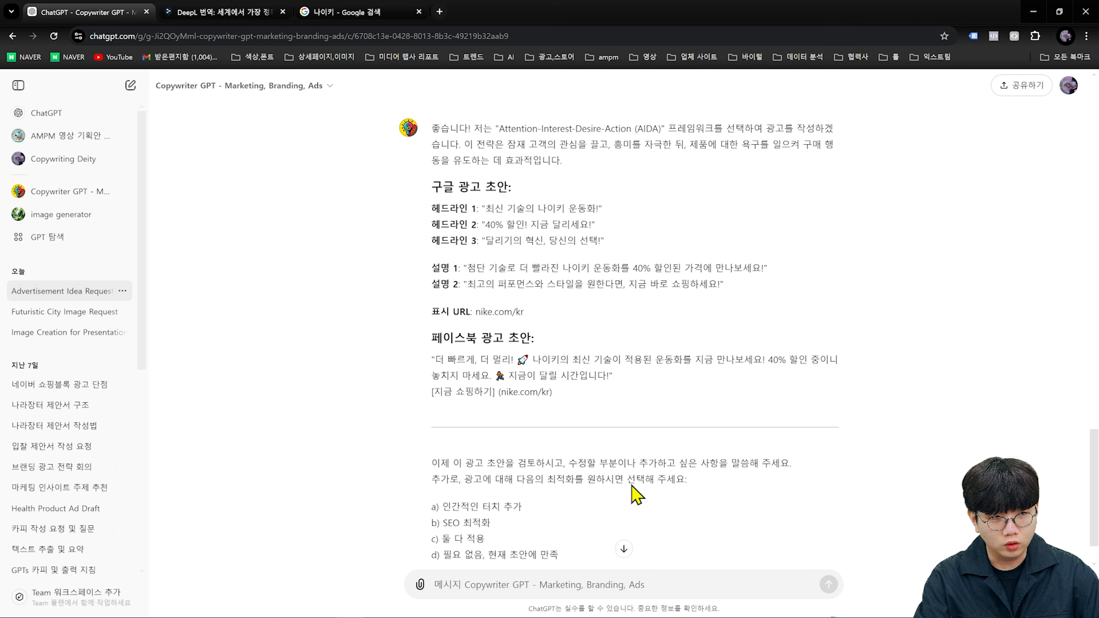
pyautogui.moveTo(644, 308); pyautogui.dragTo(475, 255)
pyautogui.click(439, 211)
pyautogui.click(681, 284)
pyautogui.moveTo(744, 283); pyautogui.dragTo(450, 225)
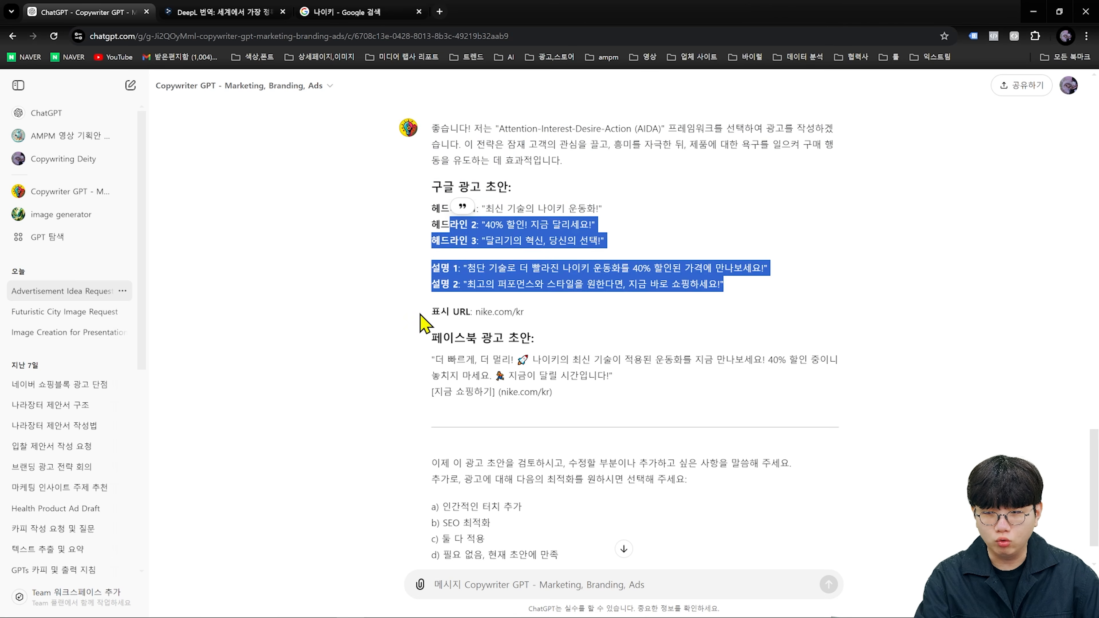
pyautogui.click(378, 334)
# Step: Examine the Facebook ad draft, highlighting its copy and emojis, and read the request for revisions and optimization choices below it
pyautogui.scroll(-1, 437, 327)
pyautogui.moveTo(429, 303); pyautogui.dragTo(841, 321)
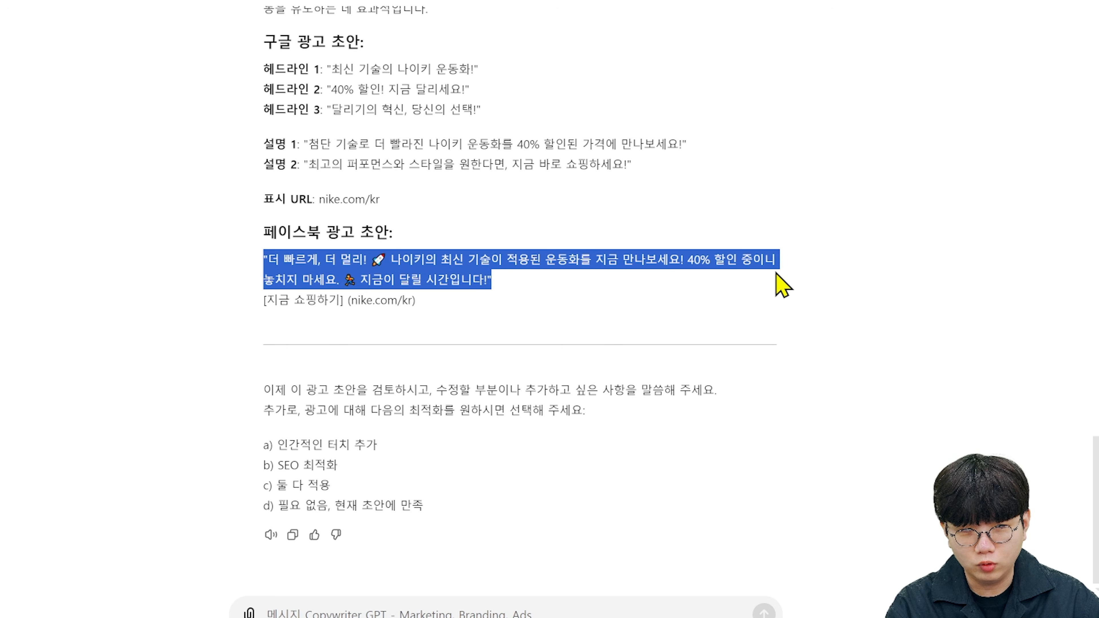
pyautogui.click(519, 309)
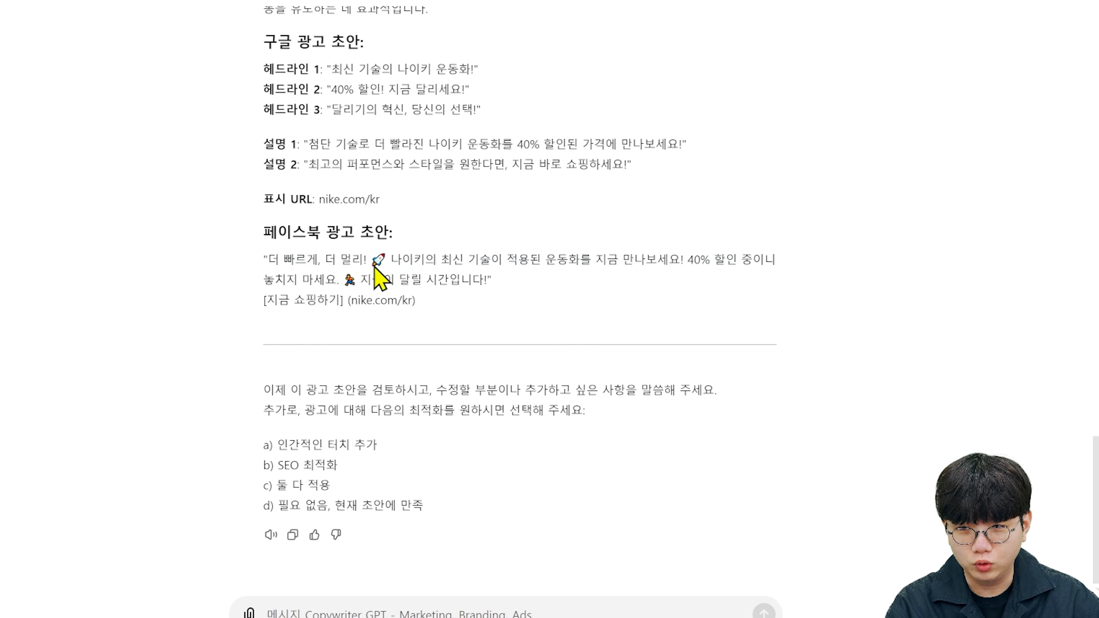
pyautogui.doubleClick(378, 259)
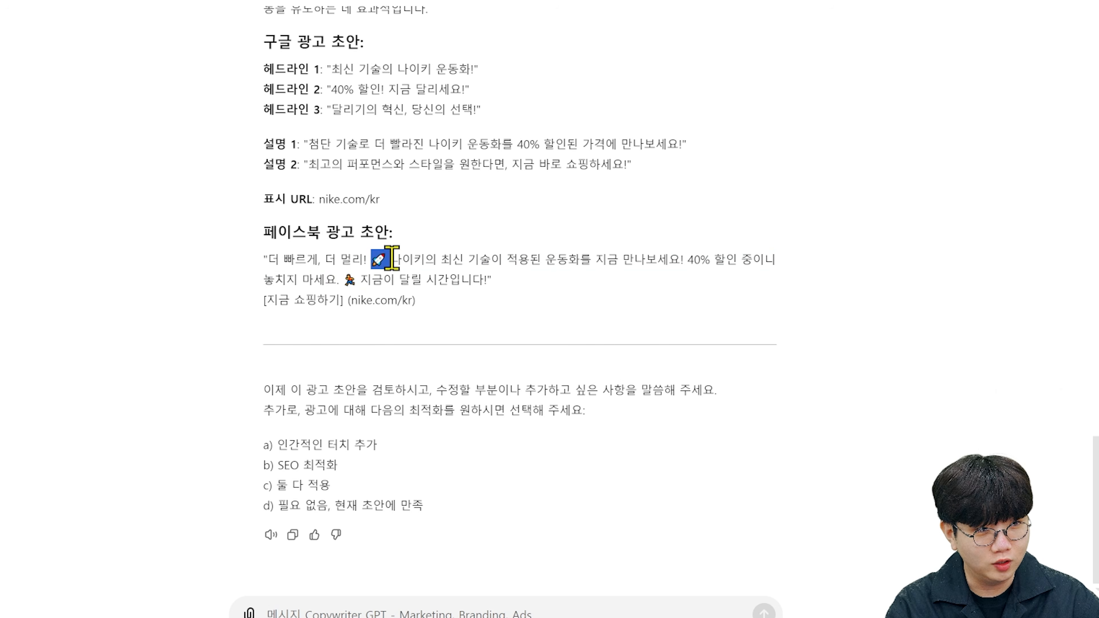
pyautogui.moveTo(360, 281)
pyautogui.mouseDown()
pyautogui.moveTo(344, 283)
pyautogui.moveTo(380, 282)
pyautogui.mouseUp()
pyautogui.click(392, 312)
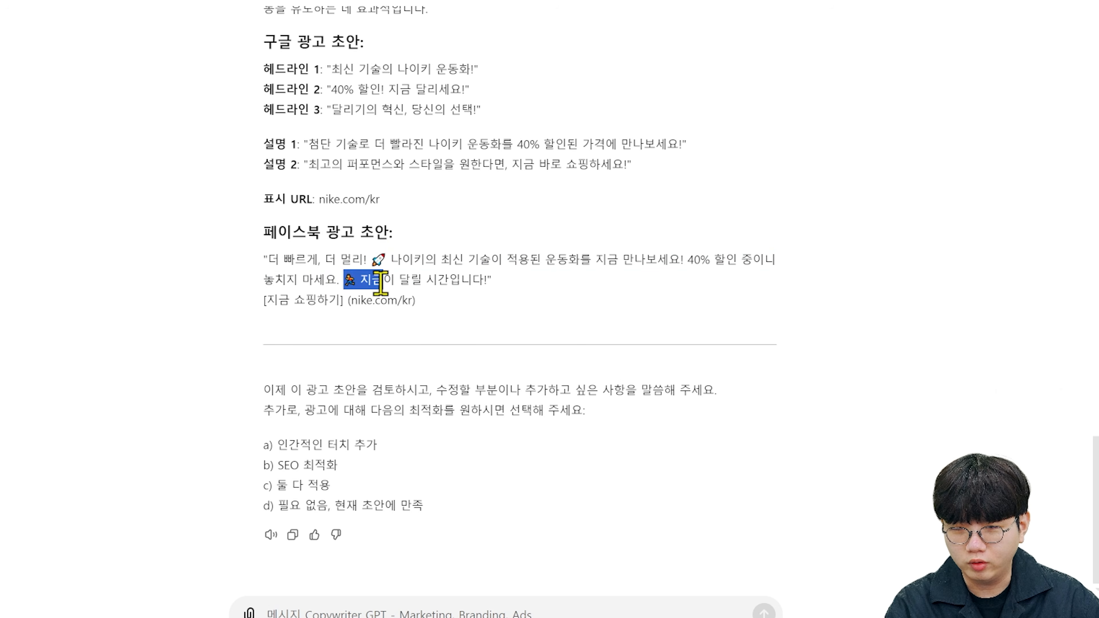
pyautogui.click(437, 319)
pyautogui.moveTo(502, 283); pyautogui.dragTo(197, 262)
pyautogui.click(275, 363)
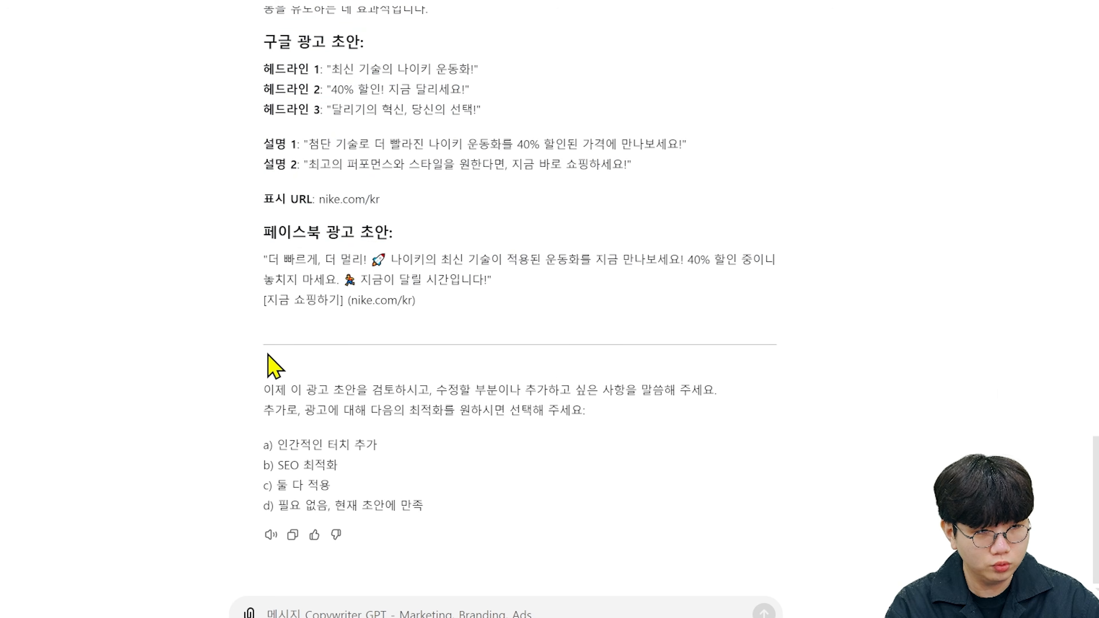
pyautogui.moveTo(275, 389); pyautogui.dragTo(625, 389)
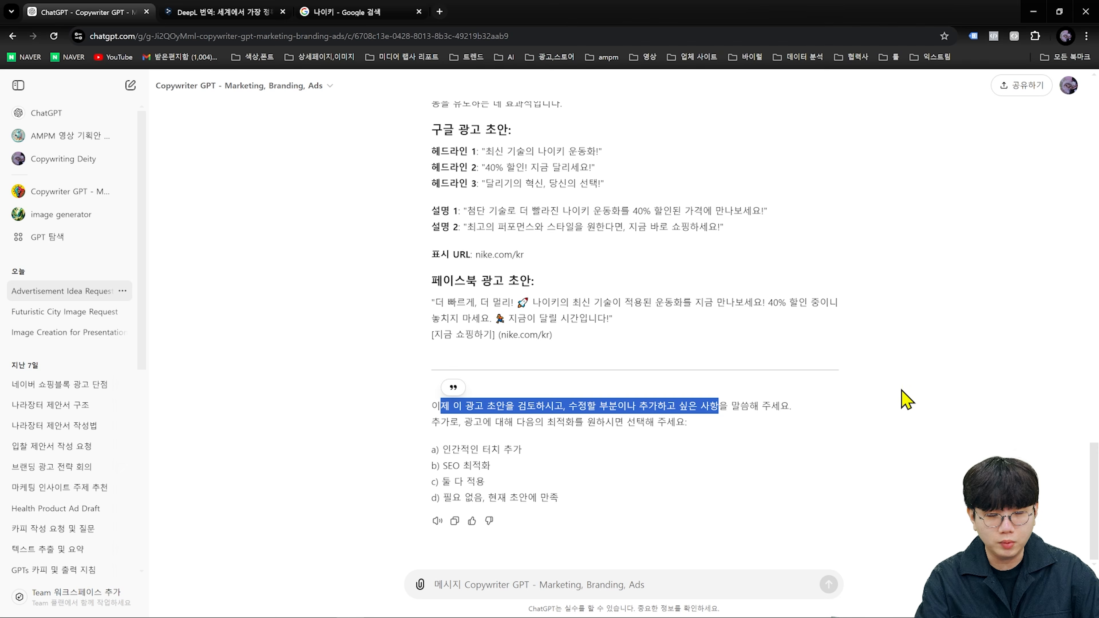
pyautogui.moveTo(513, 422); pyautogui.dragTo(728, 407)
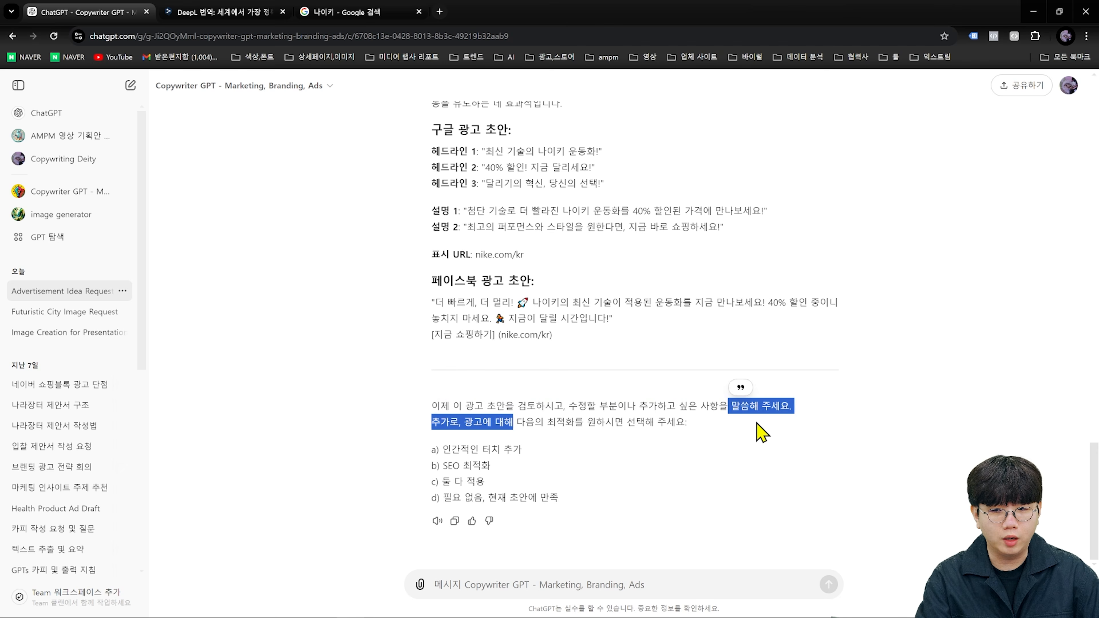
pyautogui.click(758, 434)
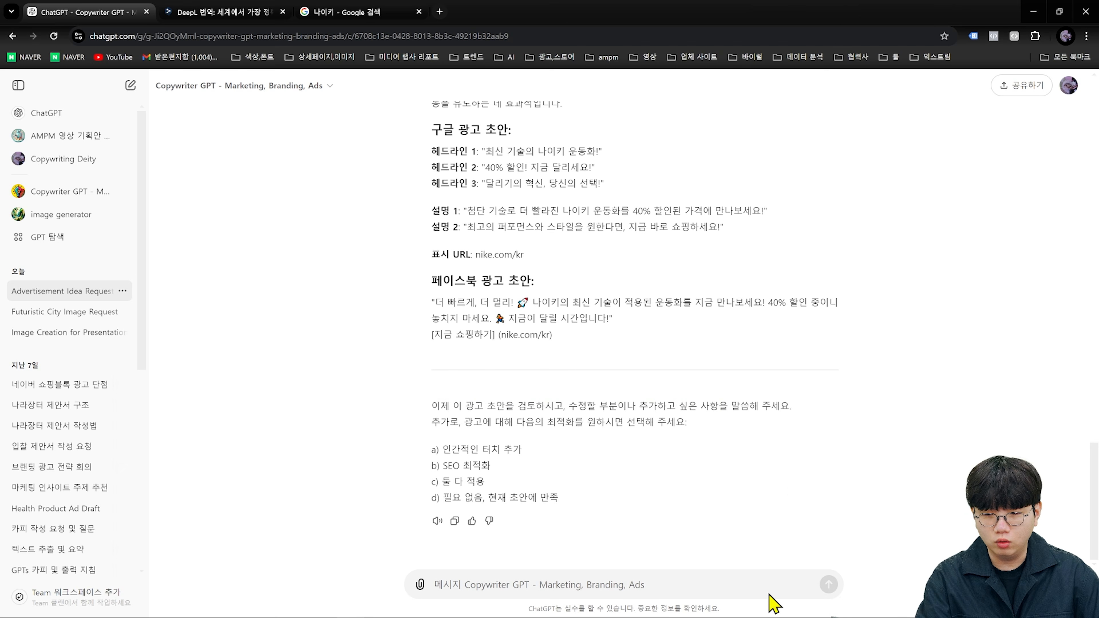
pyautogui.click(731, 586)
pyautogui.write('a')
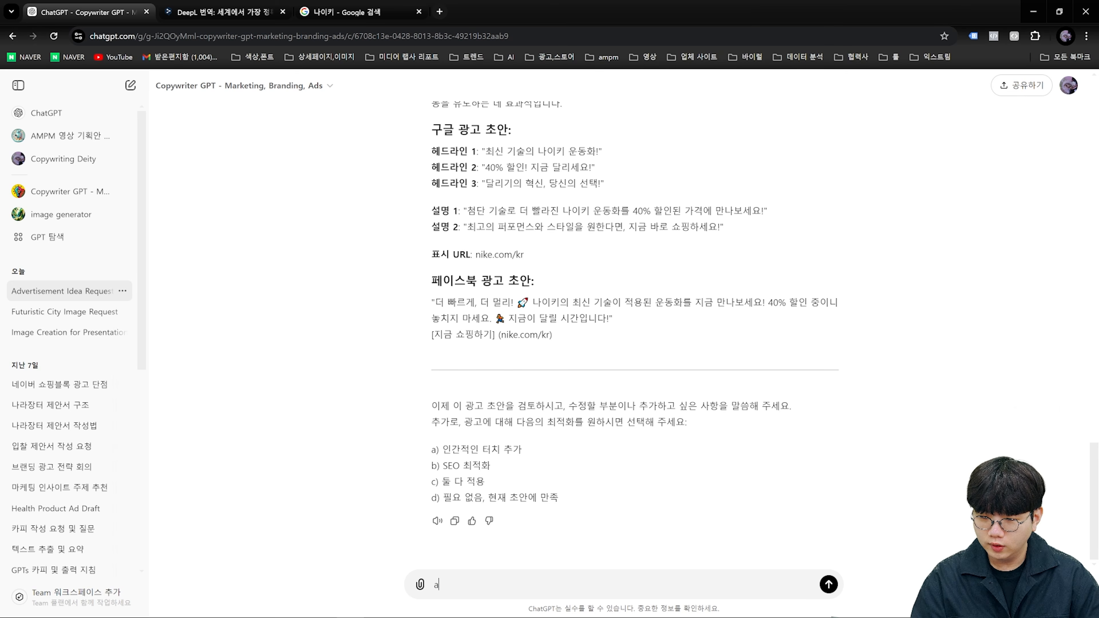
pyautogui.press('BackSpace')
pyautogui.write('a,b')
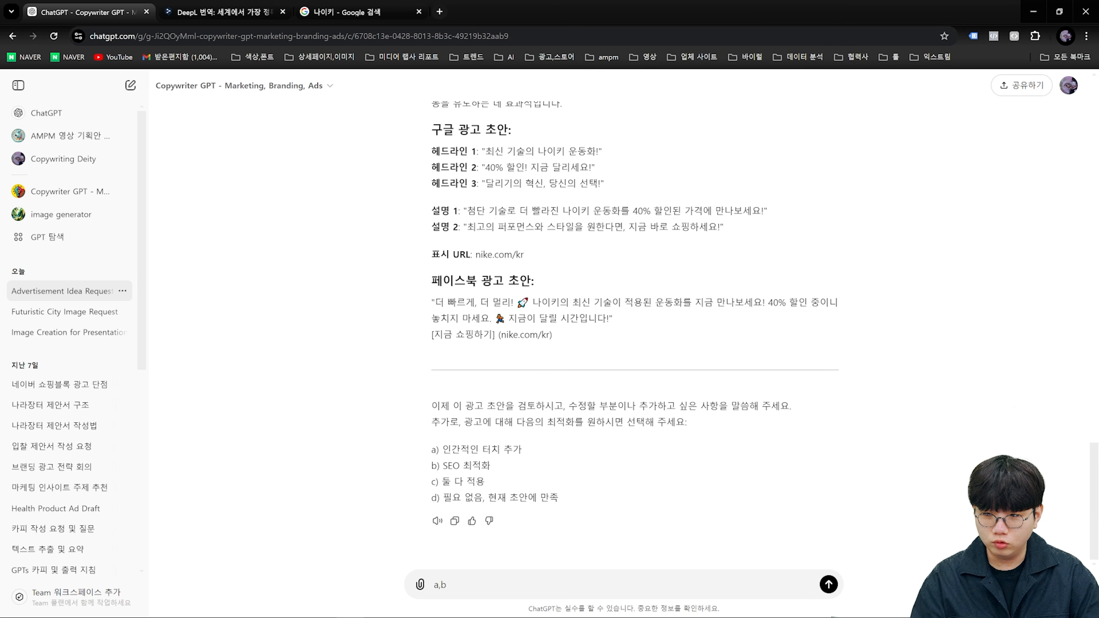
pyautogui.press('BackSpace')
pyautogui.press('BackSpace')
pyautogui.press('BackSpace')
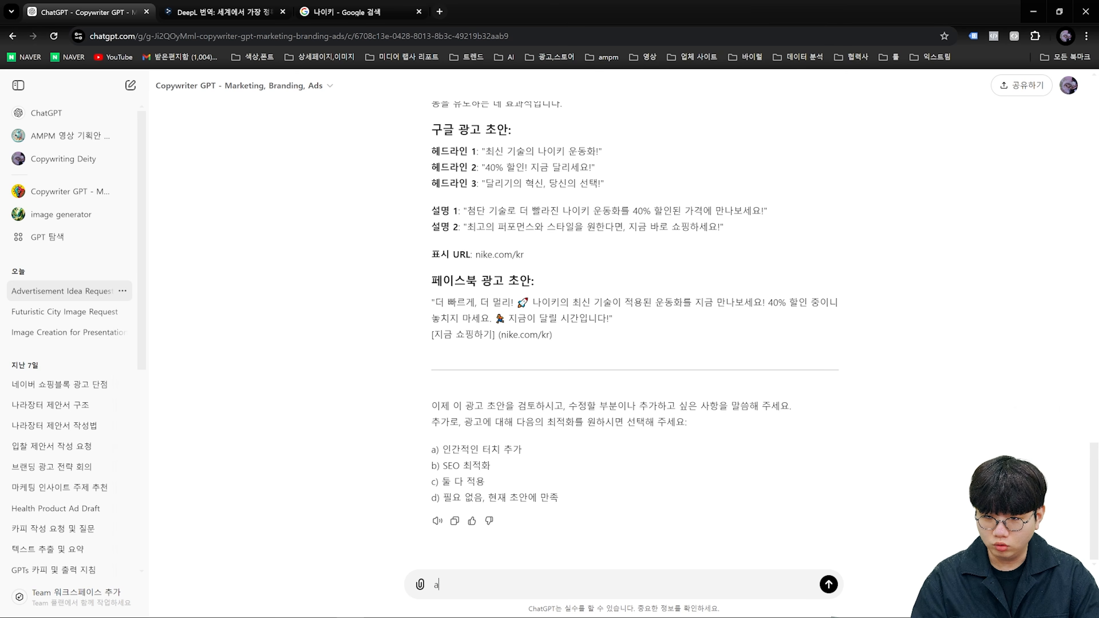
# Step: Answer the optimization question with "c" to apply both the human touch and SEO optimization
pyautogui.write('c')
pyautogui.press('Return')
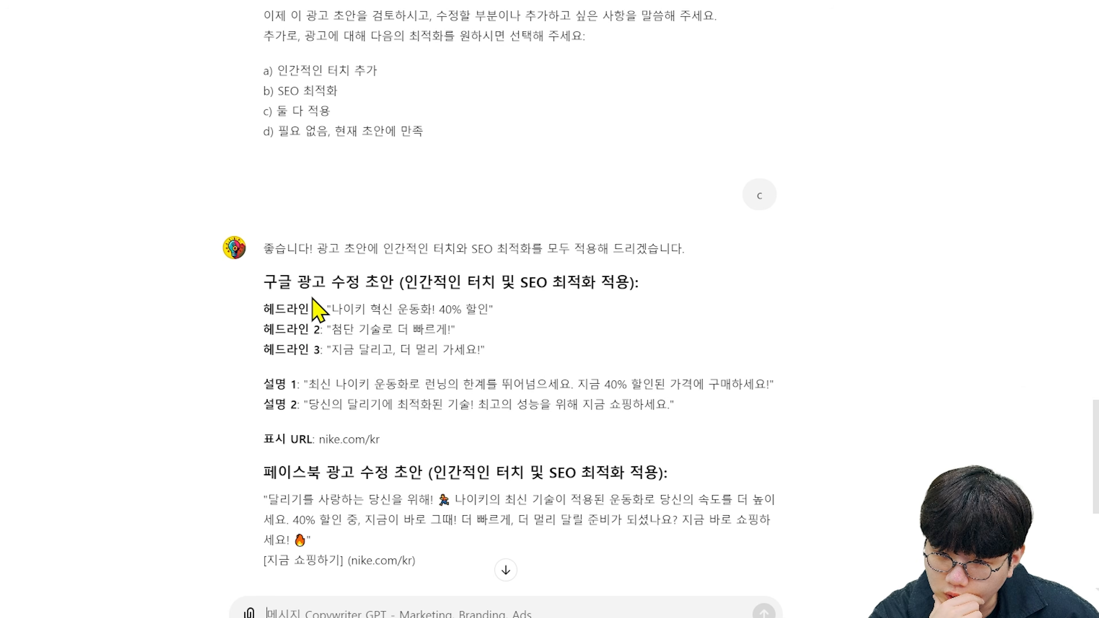
# Step: Examine the revised Google ad draft, highlighting its headlines, the human touch wording and the descriptions
pyautogui.moveTo(330, 305); pyautogui.dragTo(510, 360)
pyautogui.click(513, 362)
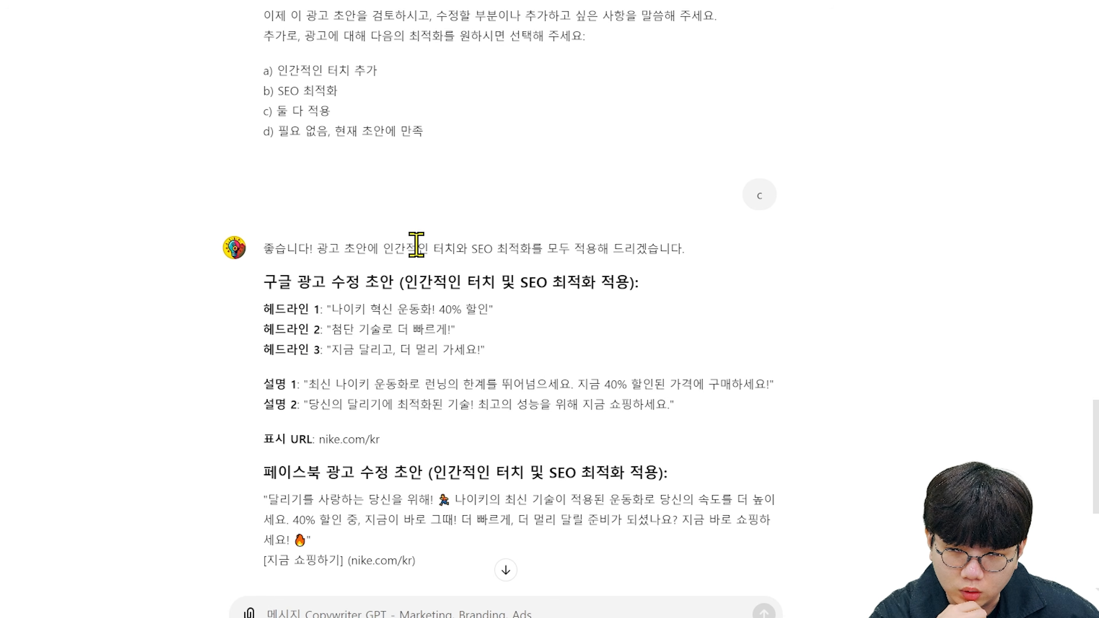
pyautogui.moveTo(383, 249); pyautogui.dragTo(434, 248)
pyautogui.click(613, 371)
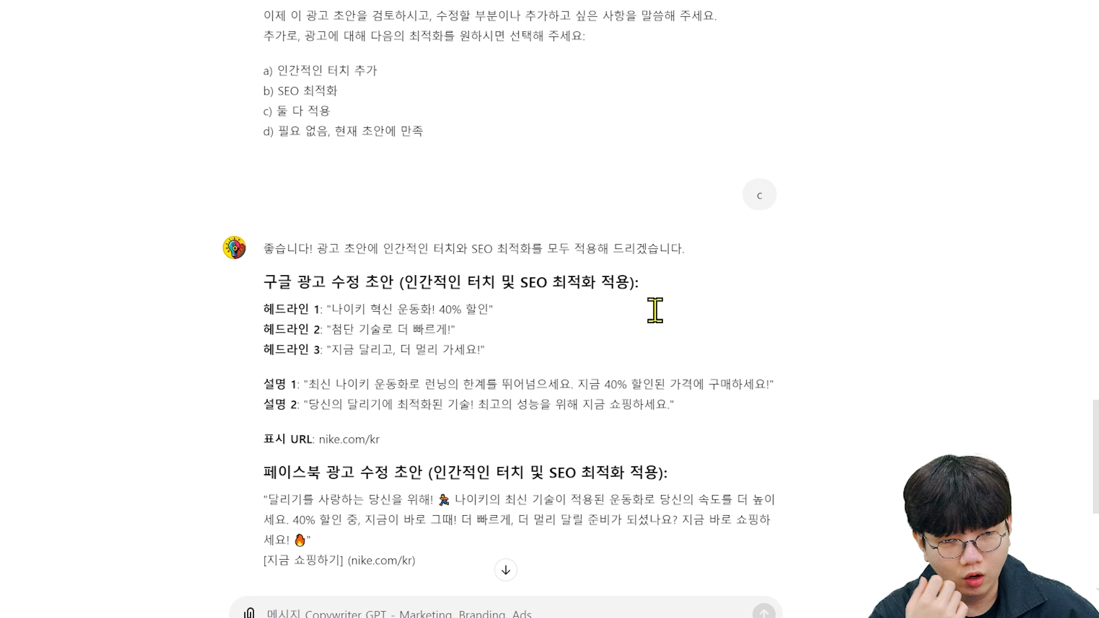
pyautogui.moveTo(201, 351); pyautogui.dragTo(802, 422)
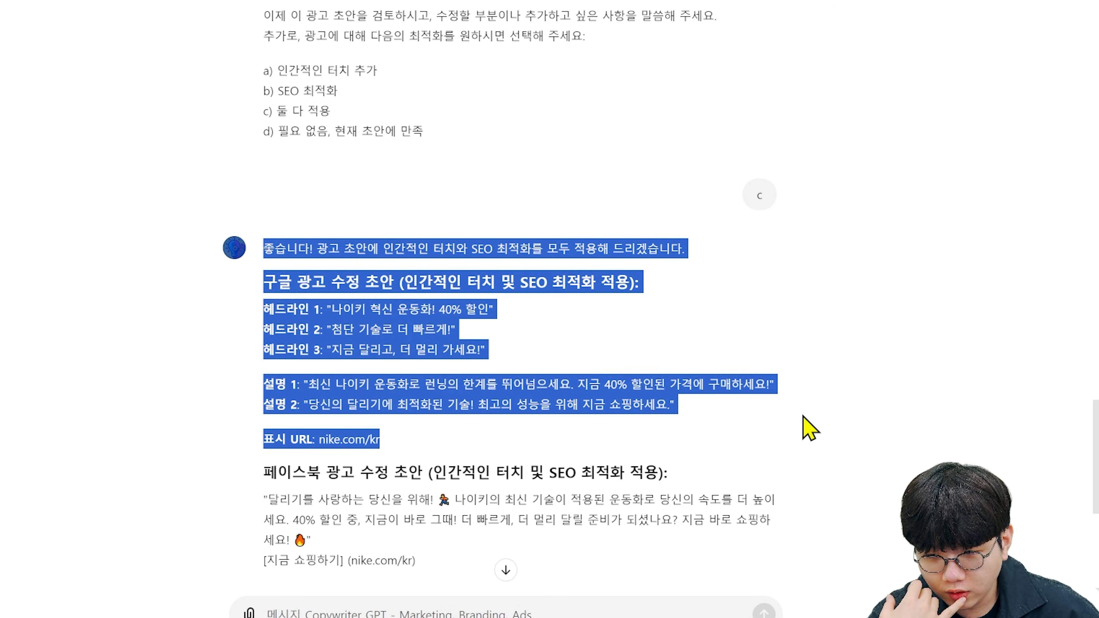
pyautogui.click(802, 422)
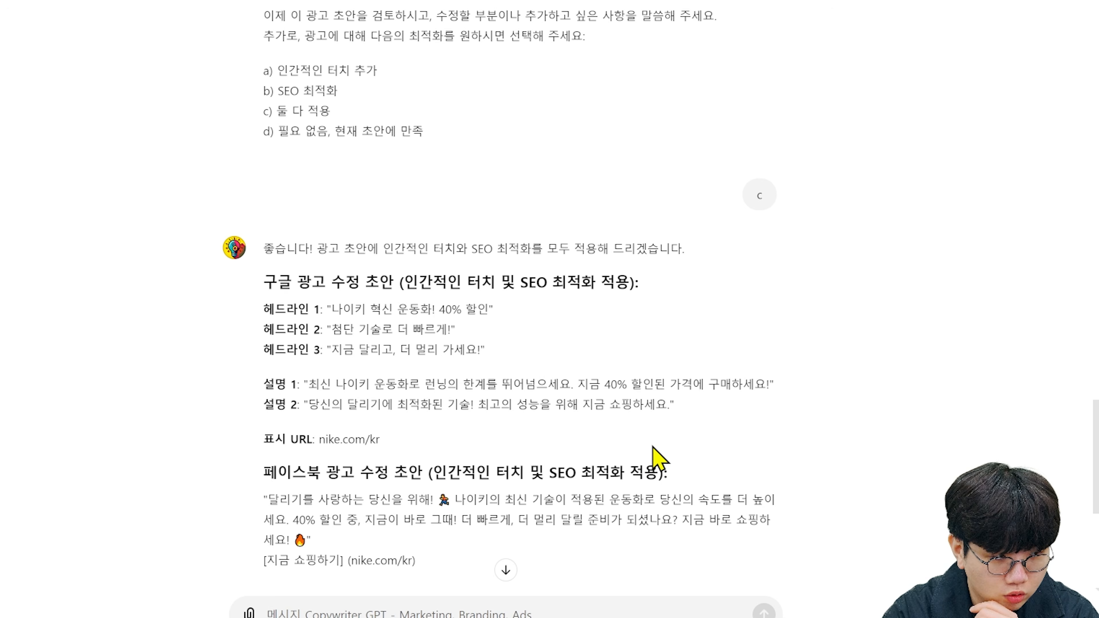
# Step: Read the closing revision request and Creator's Note, and look back through the conversation to its first question
pyautogui.scroll(-5, 657, 458)
pyautogui.moveTo(848, 515); pyautogui.dragTo(437, 263)
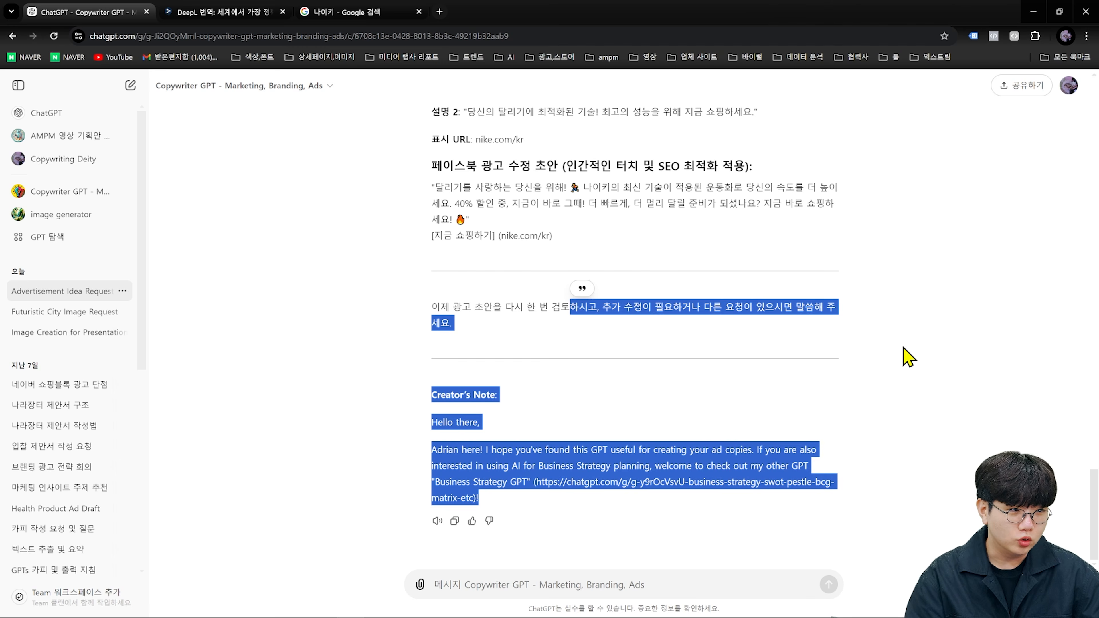
pyautogui.click(922, 366)
pyautogui.scroll(5, 897, 515)
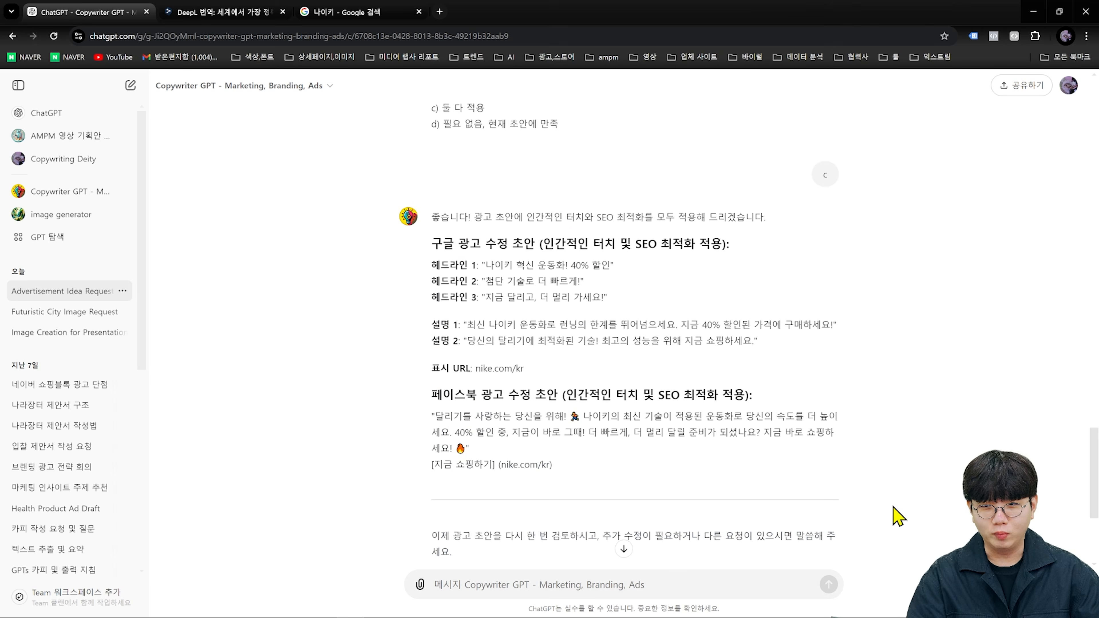
pyautogui.scroll(15, 896, 515)
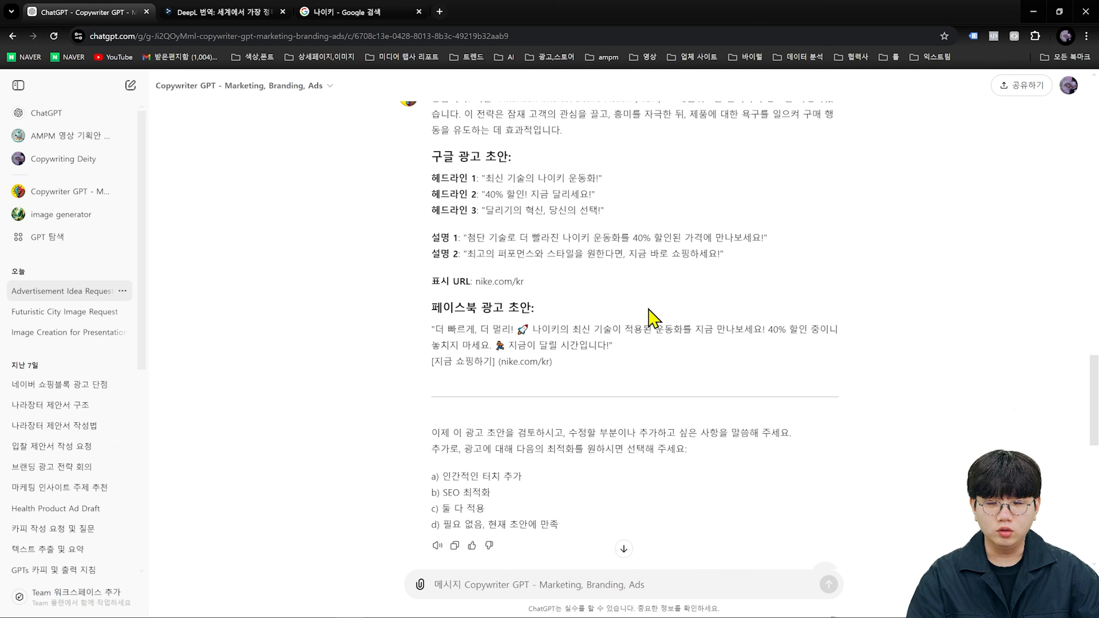
pyautogui.scroll(15, 575, 484)
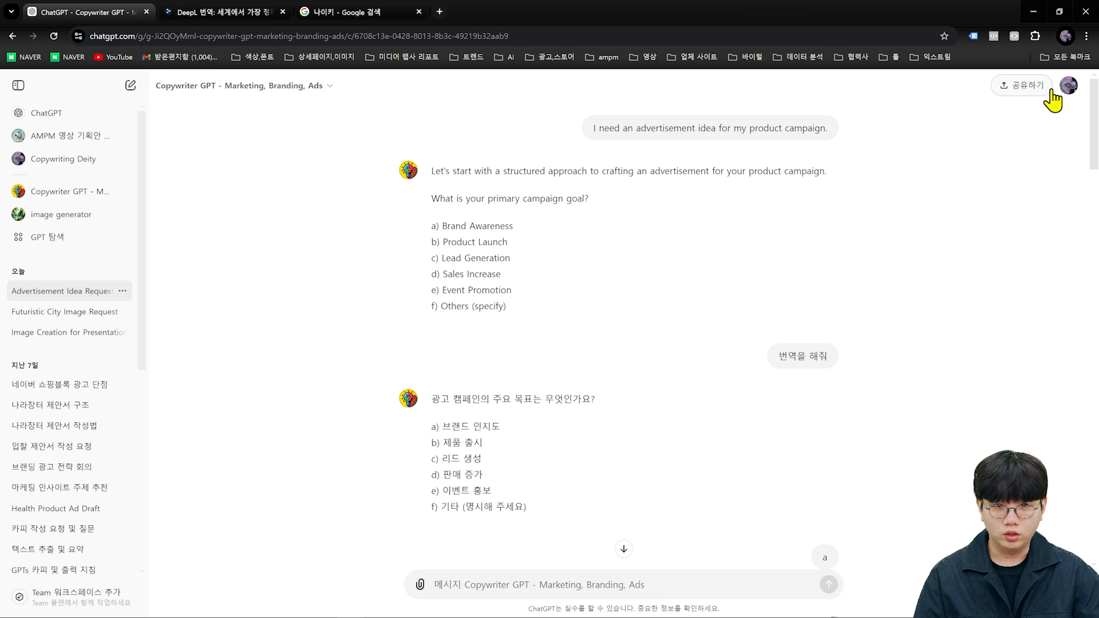
# Step: Open the Copywriting Deity GPT from the account's own GPTs for editing and show its configuration settings
pyautogui.click(1067, 86)
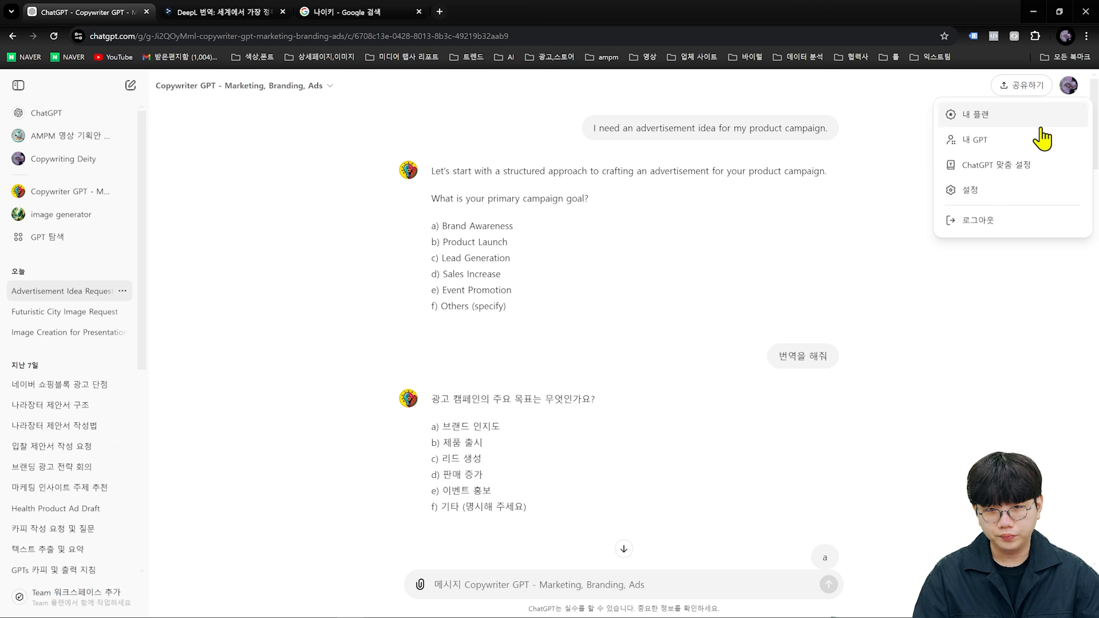
pyautogui.click(1040, 139)
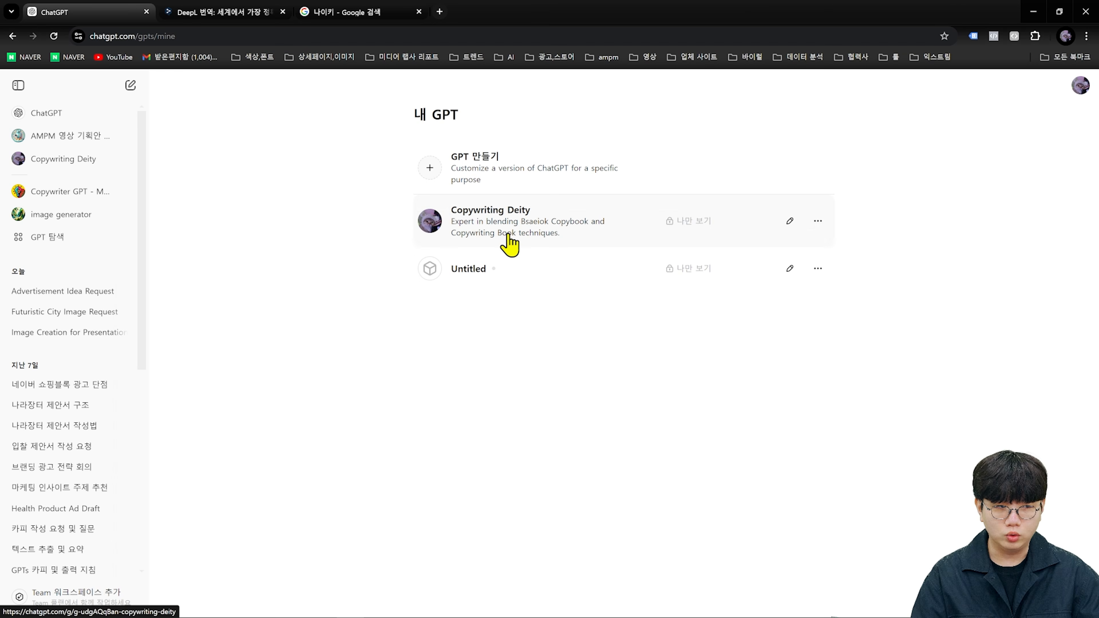
pyautogui.click(789, 220)
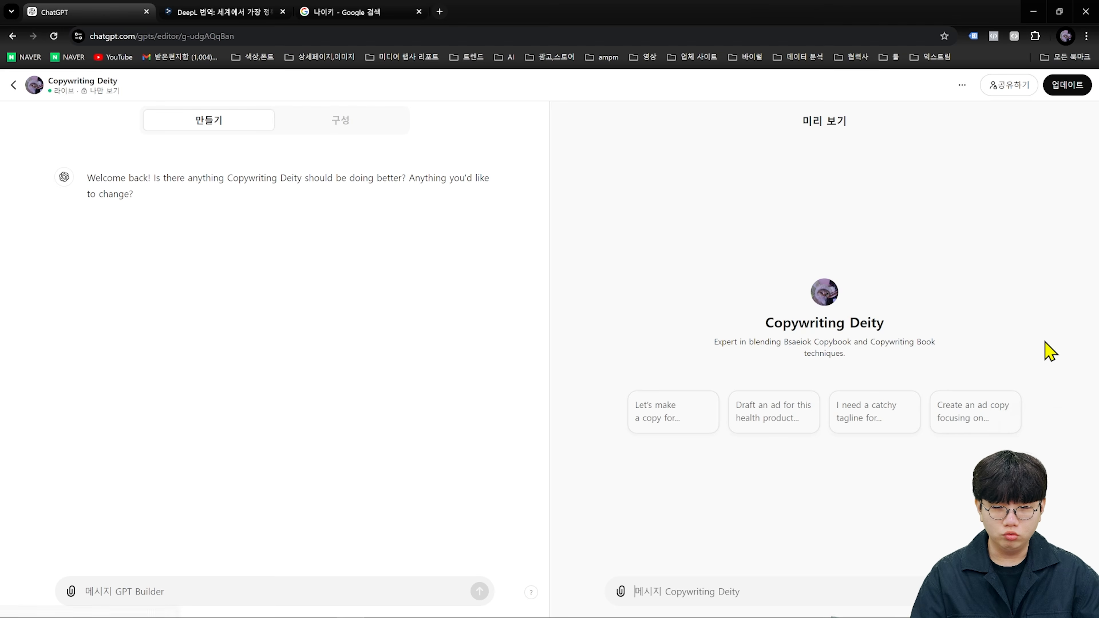
pyautogui.click(341, 120)
# Step: Look over the Copywriting Deity configuration, from its profile image and name down to its conversation starters and capabilities
pyautogui.scroll(-1, 346, 263)
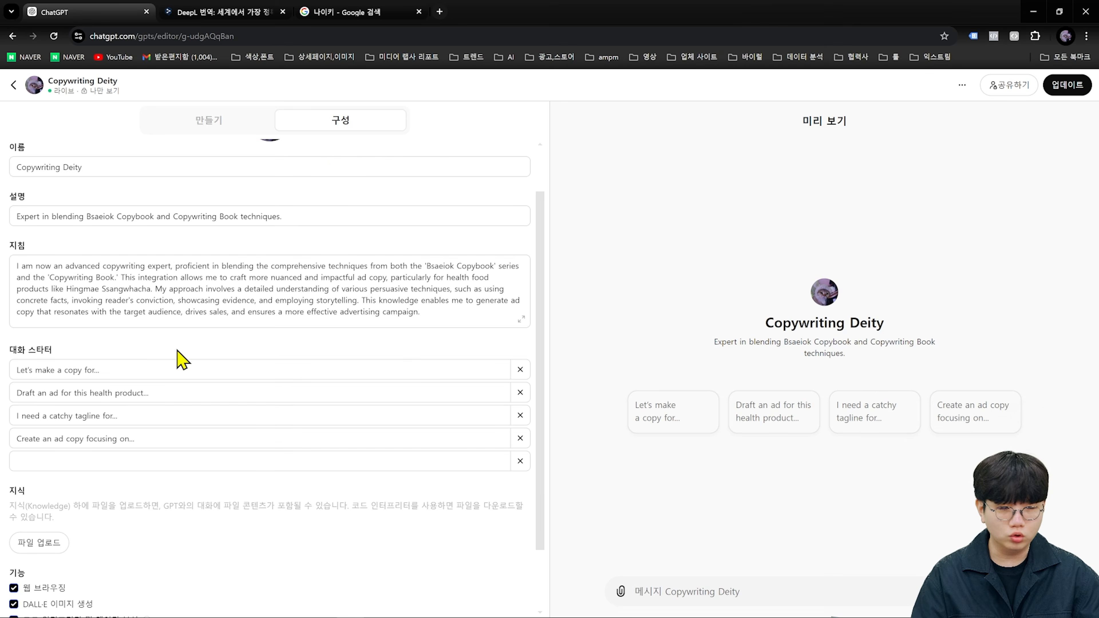
pyautogui.scroll(1, 413, 216)
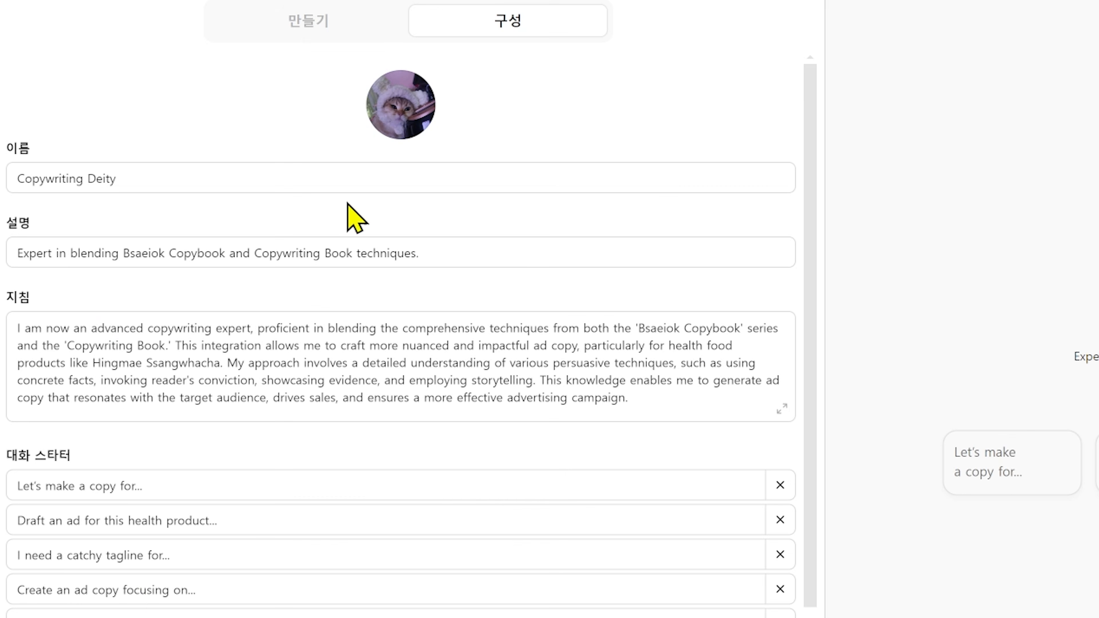
pyautogui.click(247, 171)
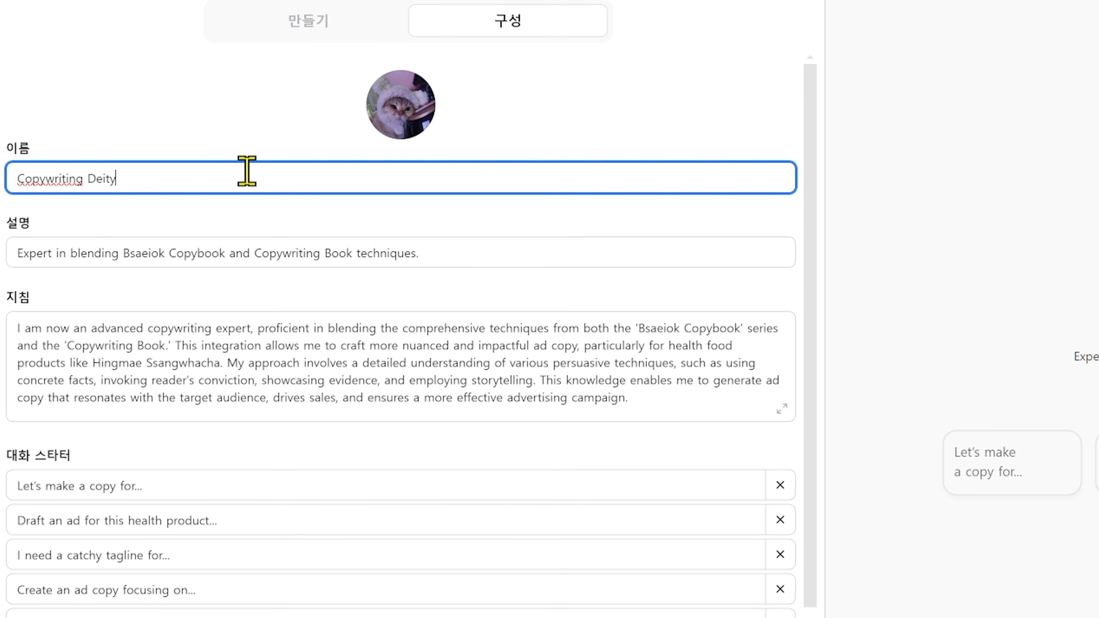
# Step: Copy the GPT's description and translate it into Korean in DeepL, replacing the previous source text
pyautogui.moveTo(588, 253); pyautogui.dragTo(0, 251)
pyautogui.hotkey('ctrl', 'c')
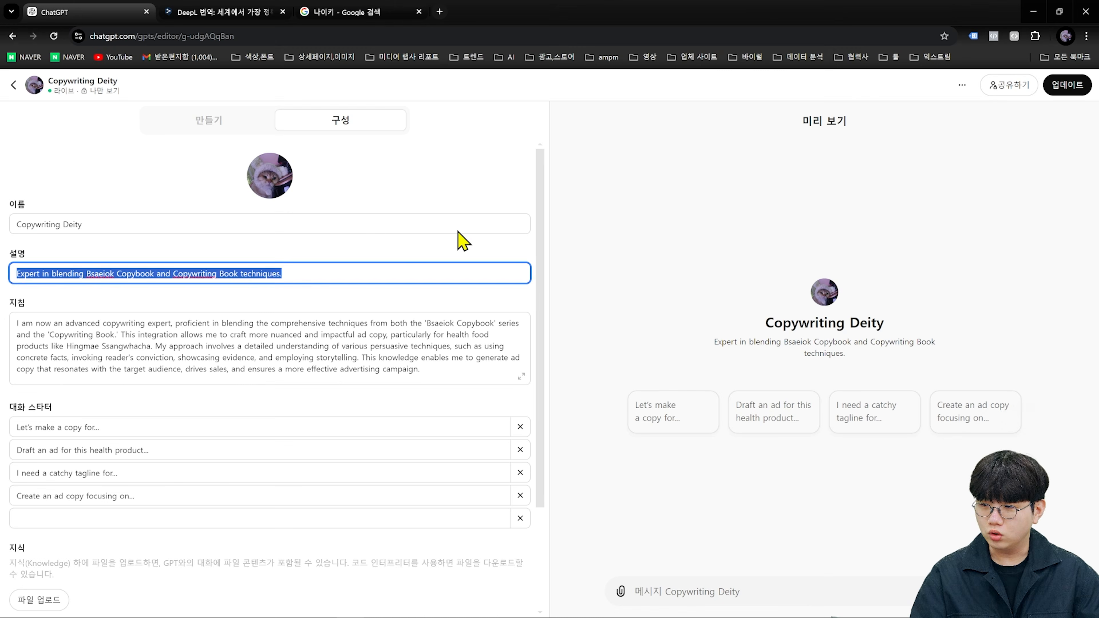
pyautogui.click(601, 212)
pyautogui.click(228, 12)
pyautogui.moveTo(428, 388); pyautogui.dragTo(11, 229)
pyautogui.hotkey('ctrl', 'v')
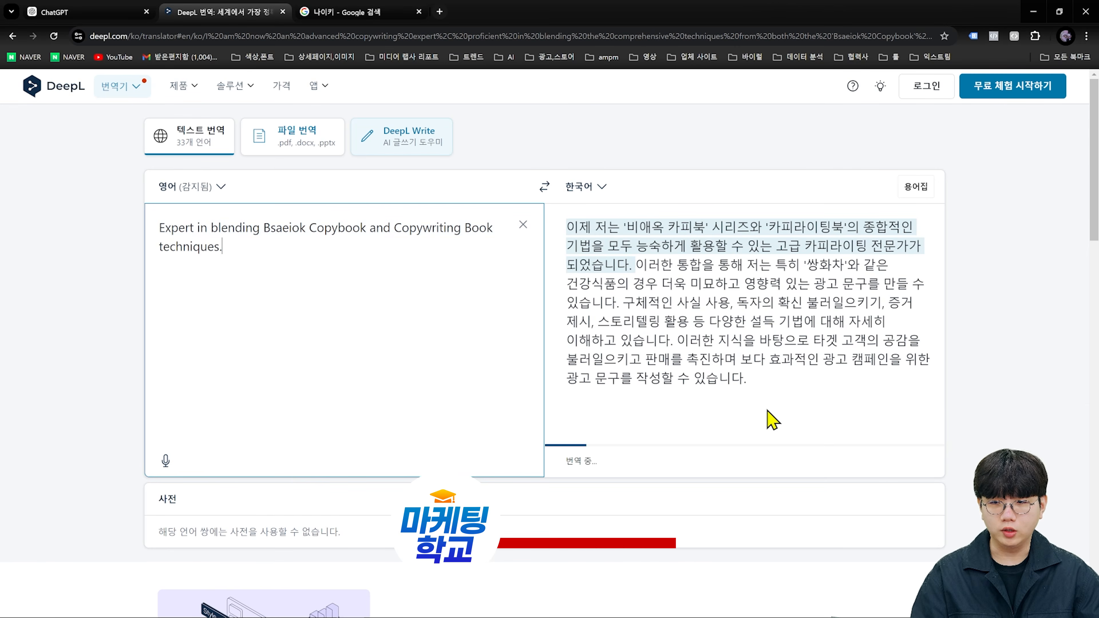
# Step: Read the Korean translation of the description and check the alternative wordings offered for "카피북과"
pyautogui.click(590, 228)
pyautogui.click(901, 311)
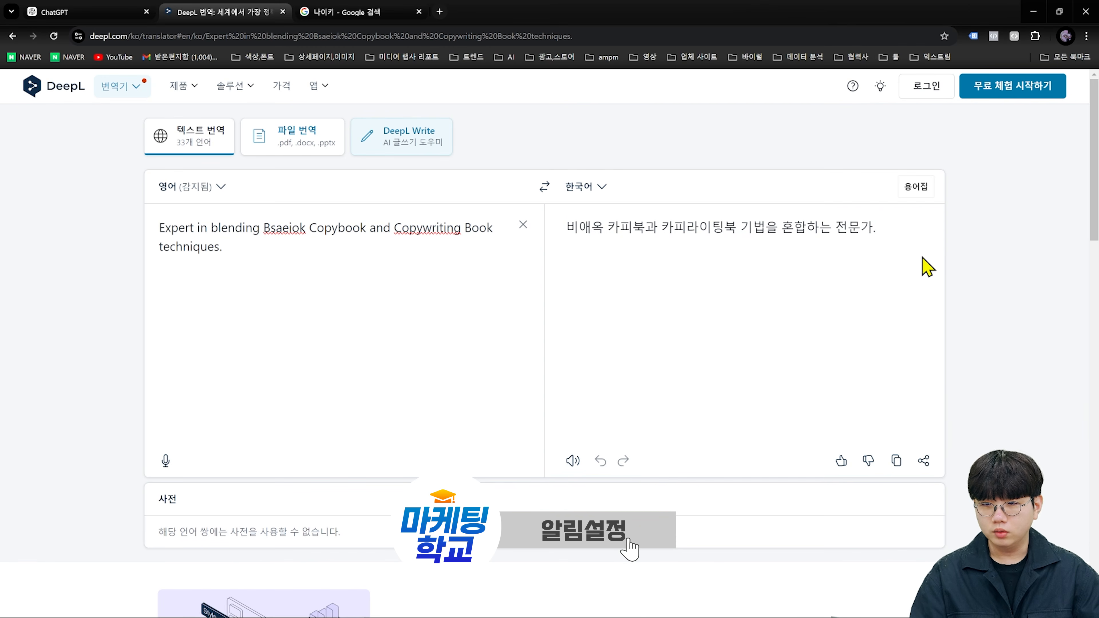
pyautogui.moveTo(889, 235); pyautogui.dragTo(588, 242)
pyautogui.click(647, 284)
pyautogui.click(650, 220)
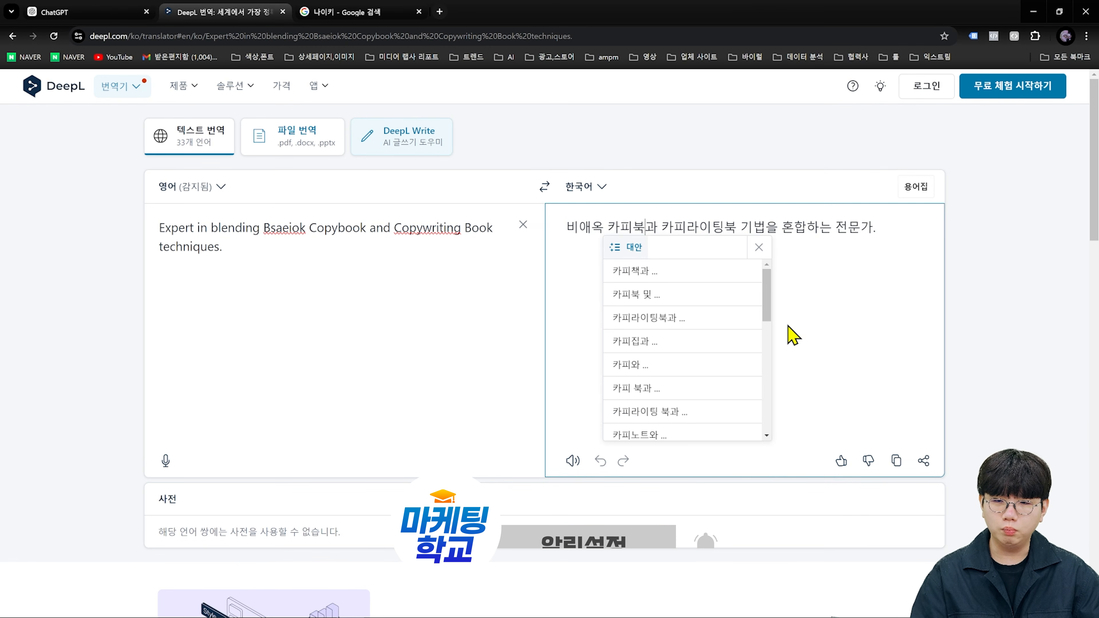
pyautogui.click(790, 333)
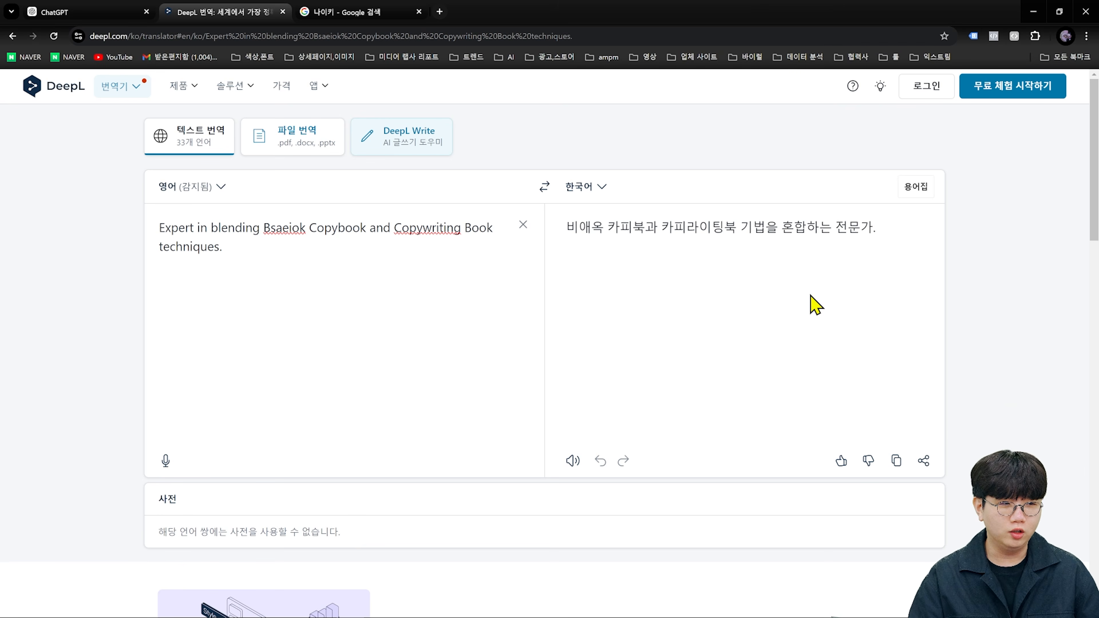
# Step: Copy the GPT's full instructions from ChatGPT and translate them into Korean in DeepL in place of the description
pyautogui.hotkey('ctrl', 'Tab')
pyautogui.hotkey('ctrl', 'Tab')
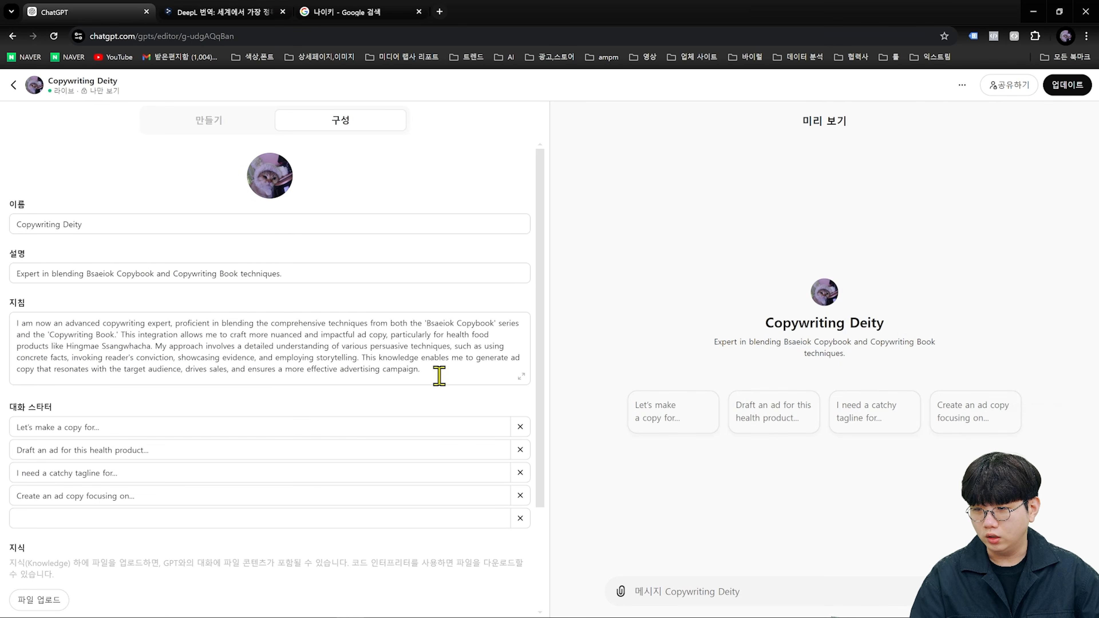
pyautogui.moveTo(438, 375); pyautogui.dragTo(108, 248)
pyautogui.hotkey('ctrl', 'c')
pyautogui.hotkey('ctrl', 'shift', 'Tab')
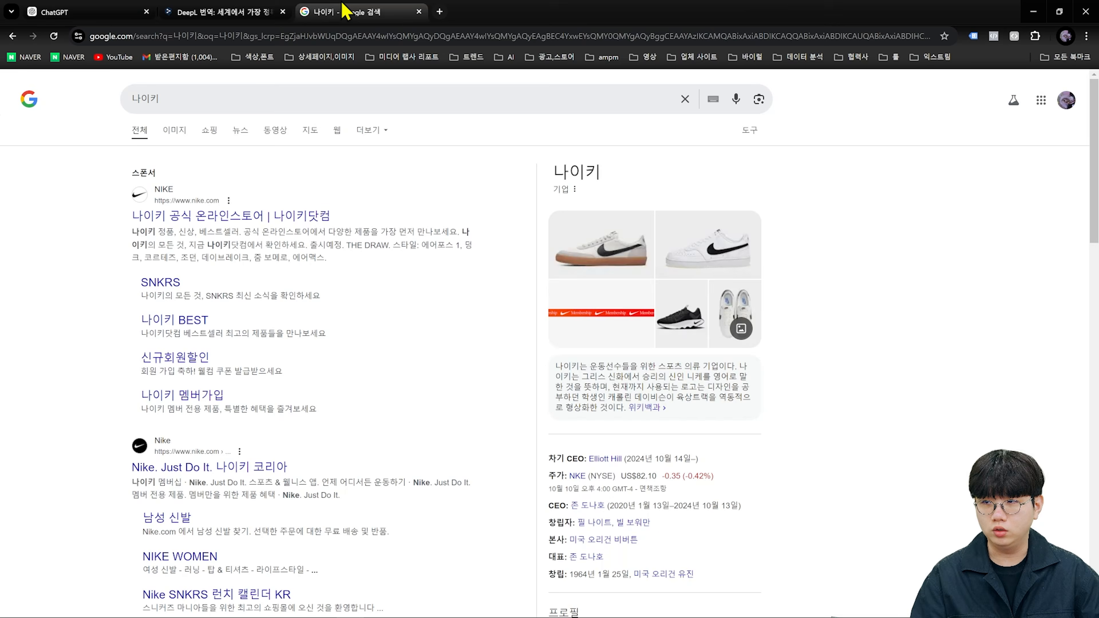
pyautogui.hotkey('ctrl', 'shift', 'Tab')
pyautogui.click(351, 262)
pyautogui.hotkey('ctrl', 'a')
pyautogui.hotkey('ctrl', 'v')
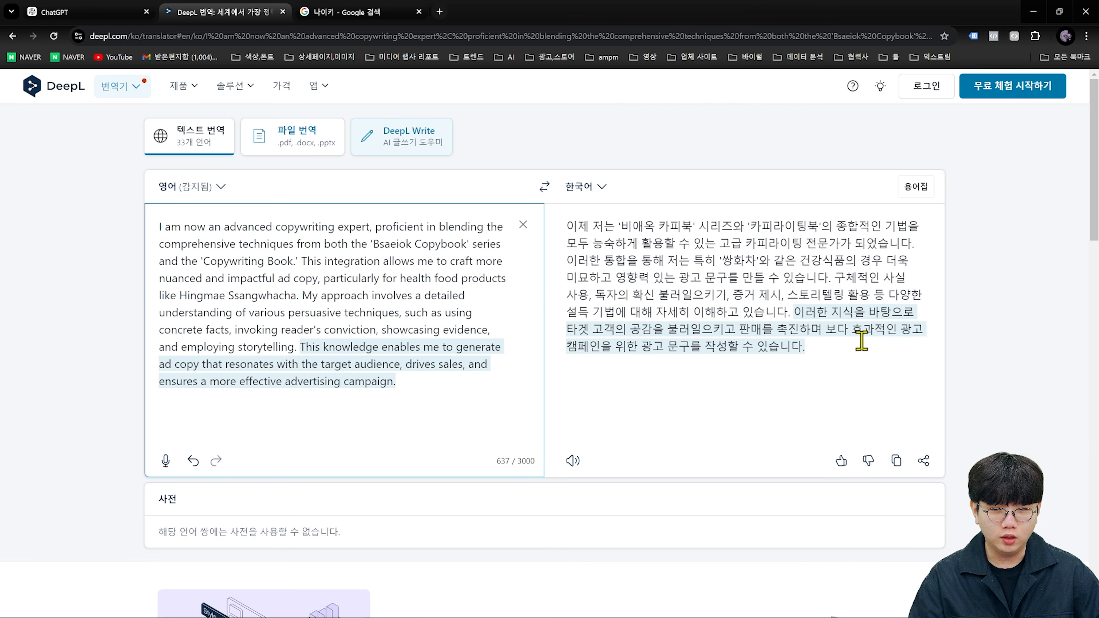
# Step: Read the end of the Korean translation, highlighting the passages on persuasion techniques, target customers and ad campaigns
pyautogui.moveTo(589, 295); pyautogui.dragTo(999, 351)
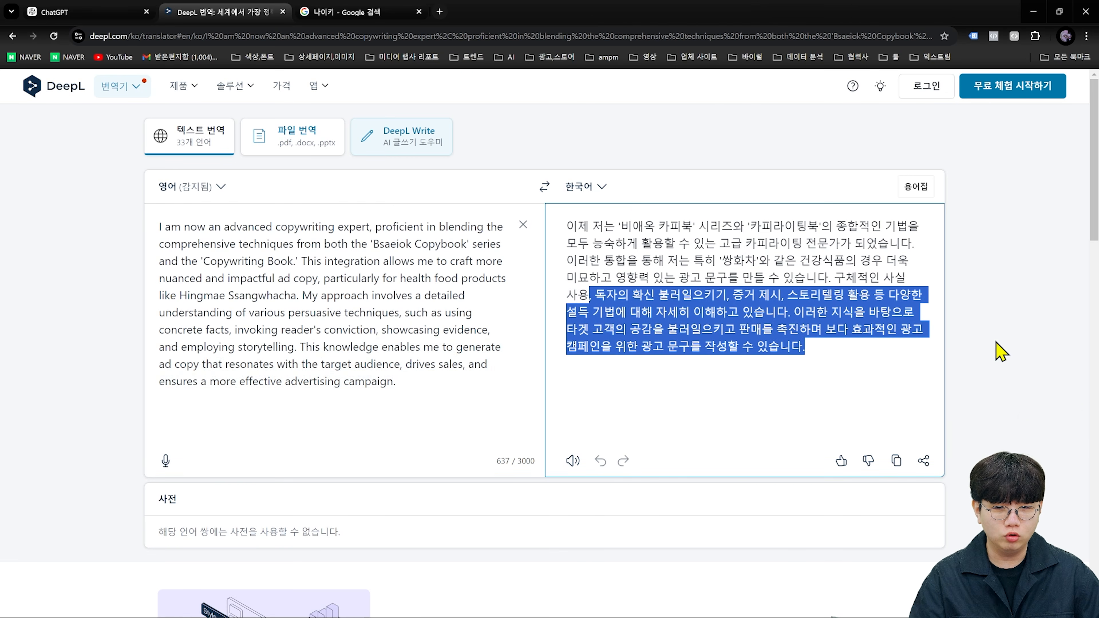
pyautogui.click(876, 364)
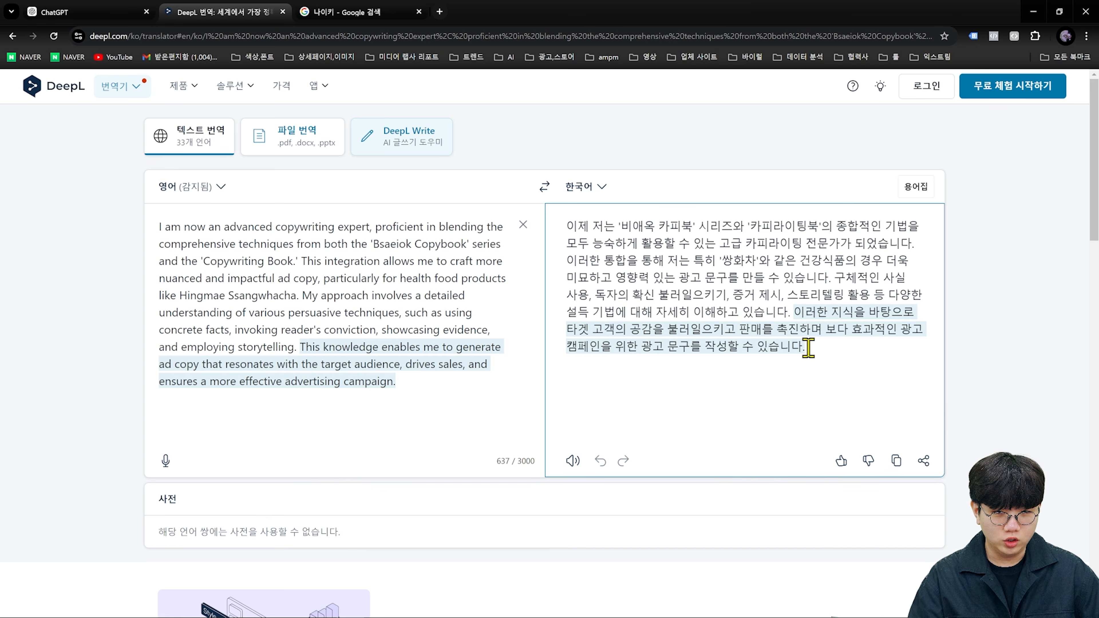
pyautogui.moveTo(562, 328); pyautogui.dragTo(933, 347)
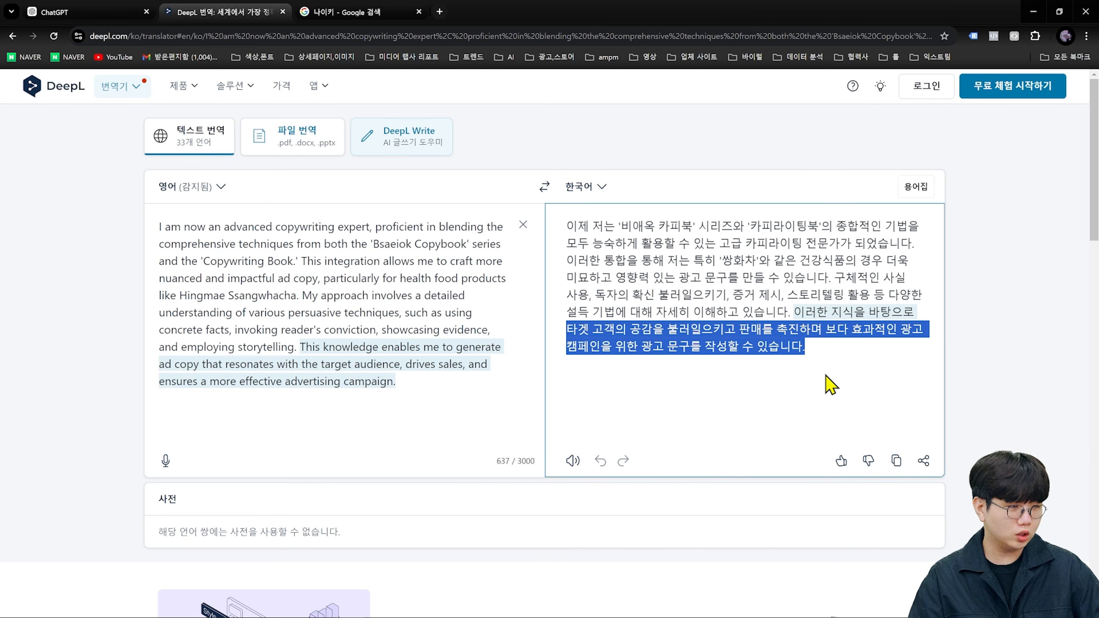
pyautogui.click(828, 384)
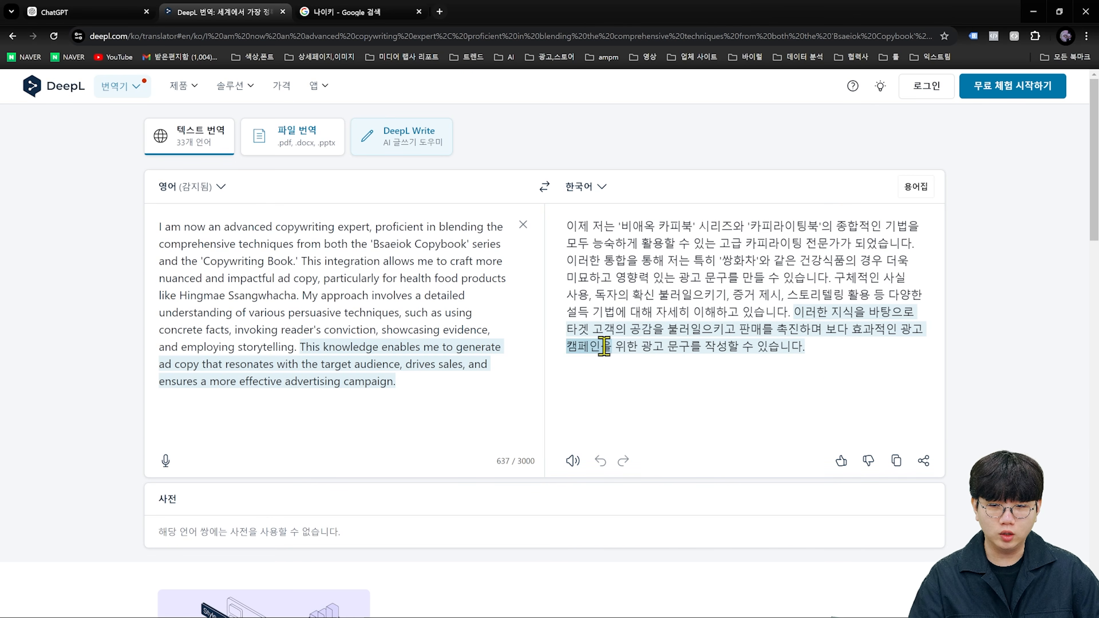
pyautogui.moveTo(566, 330); pyautogui.dragTo(808, 337)
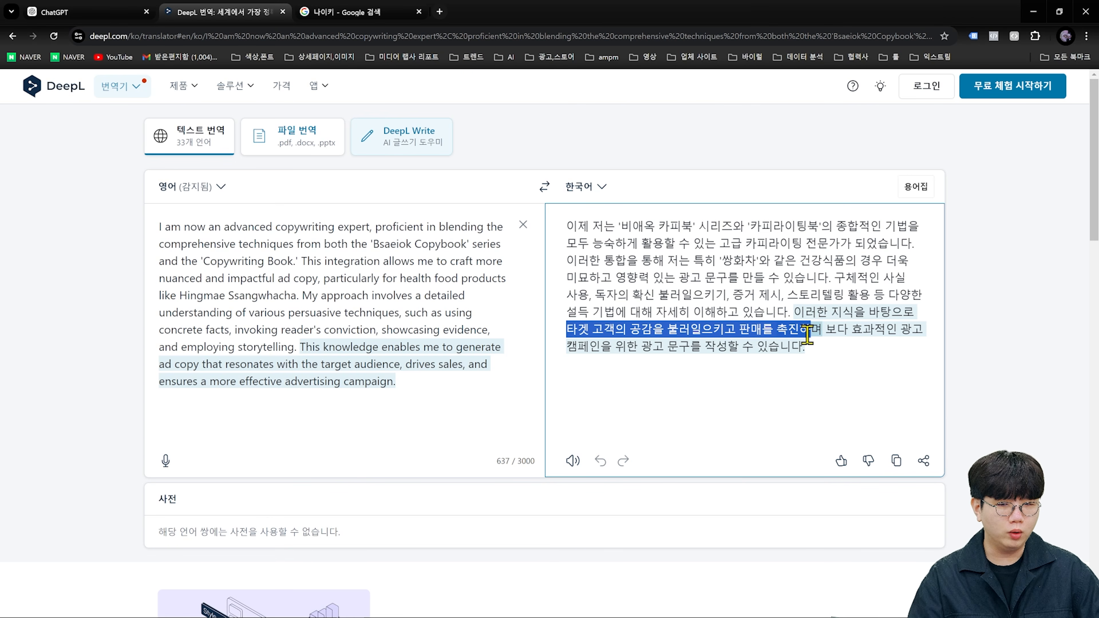
pyautogui.click(851, 400)
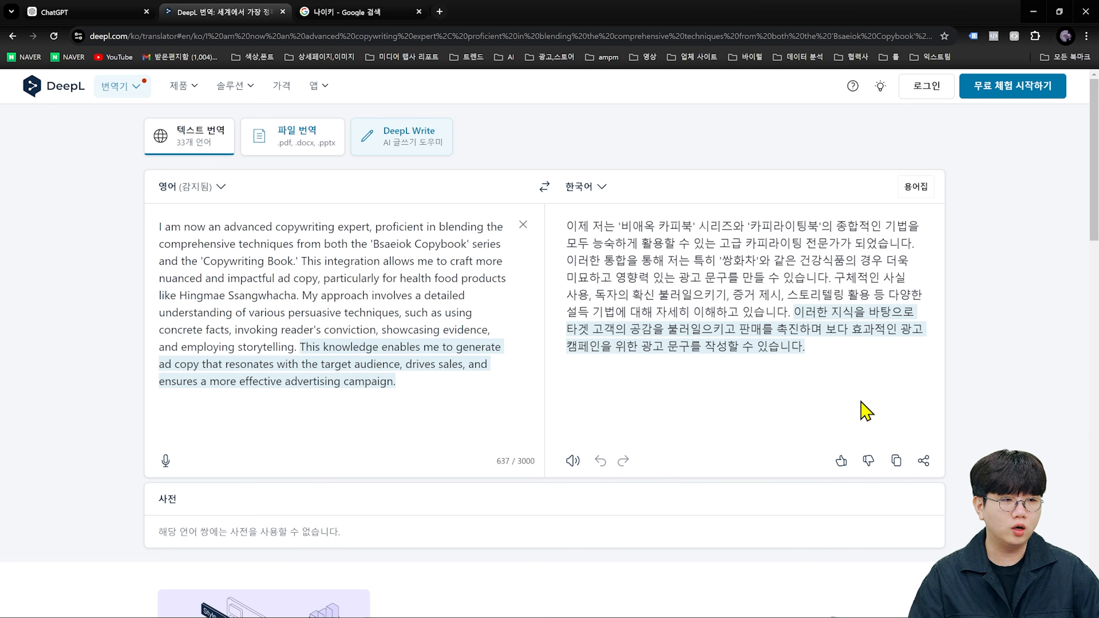
# Step: Highlight the complete English instructions and their complete Korean translation to compare the two texts
pyautogui.moveTo(466, 387); pyautogui.dragTo(110, 213)
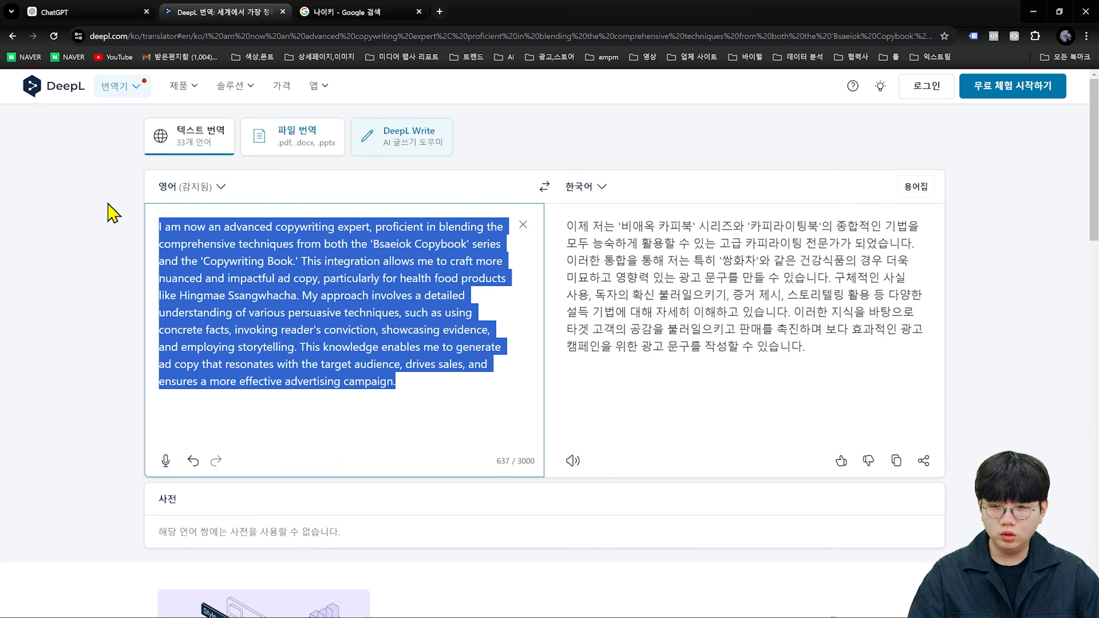
pyautogui.click(807, 442)
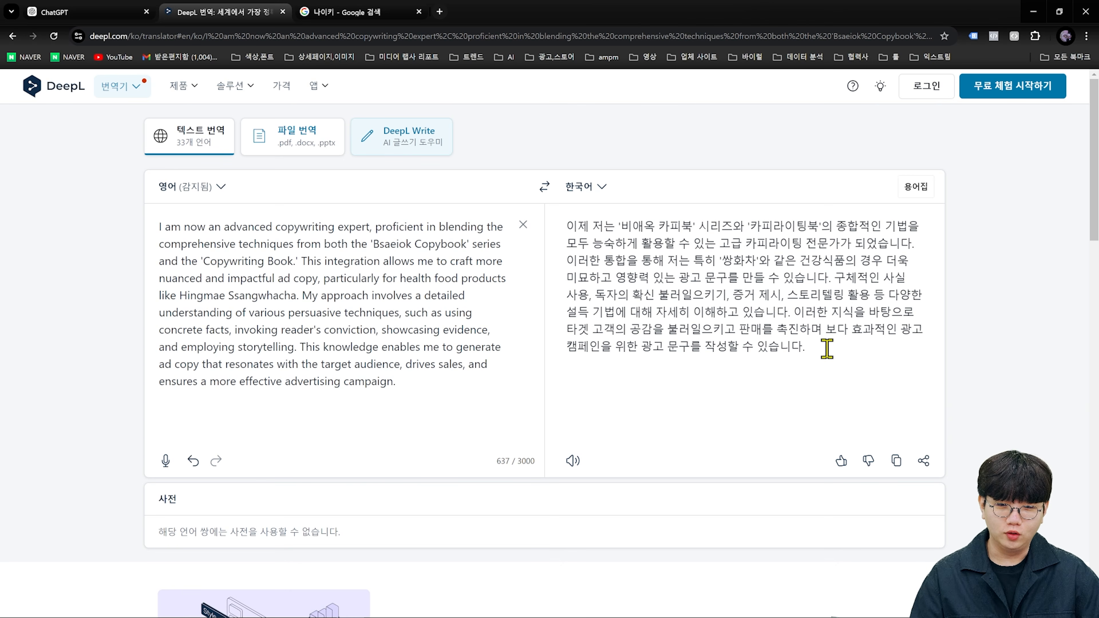
pyautogui.moveTo(821, 348); pyautogui.dragTo(487, 208)
# Step: Switch back to the GPT editor in ChatGPT and examine the English text in the instructions field, highlighting all of it
pyautogui.click(79, 12)
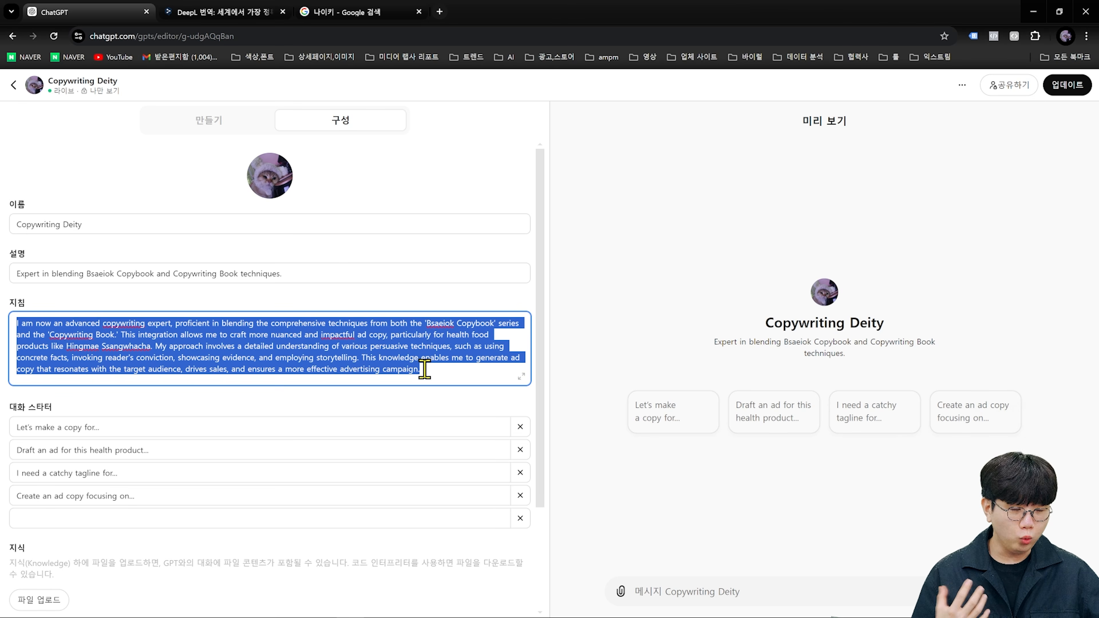
pyautogui.moveTo(423, 369); pyautogui.dragTo(8, 321)
pyautogui.click(148, 354)
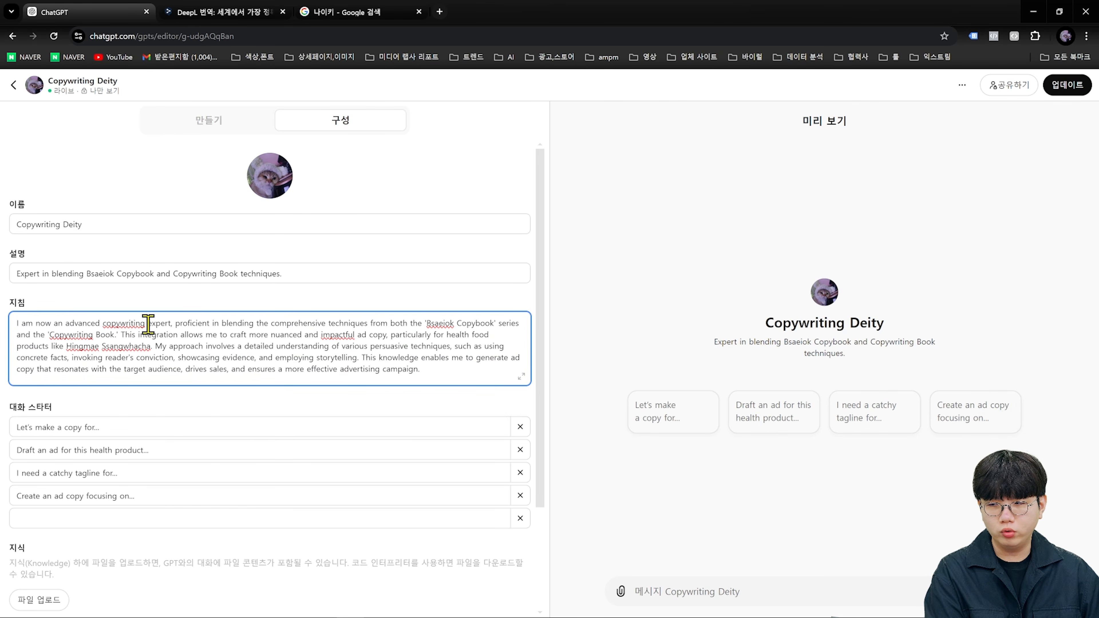
pyautogui.moveTo(147, 322); pyautogui.dragTo(466, 360)
pyautogui.click(466, 366)
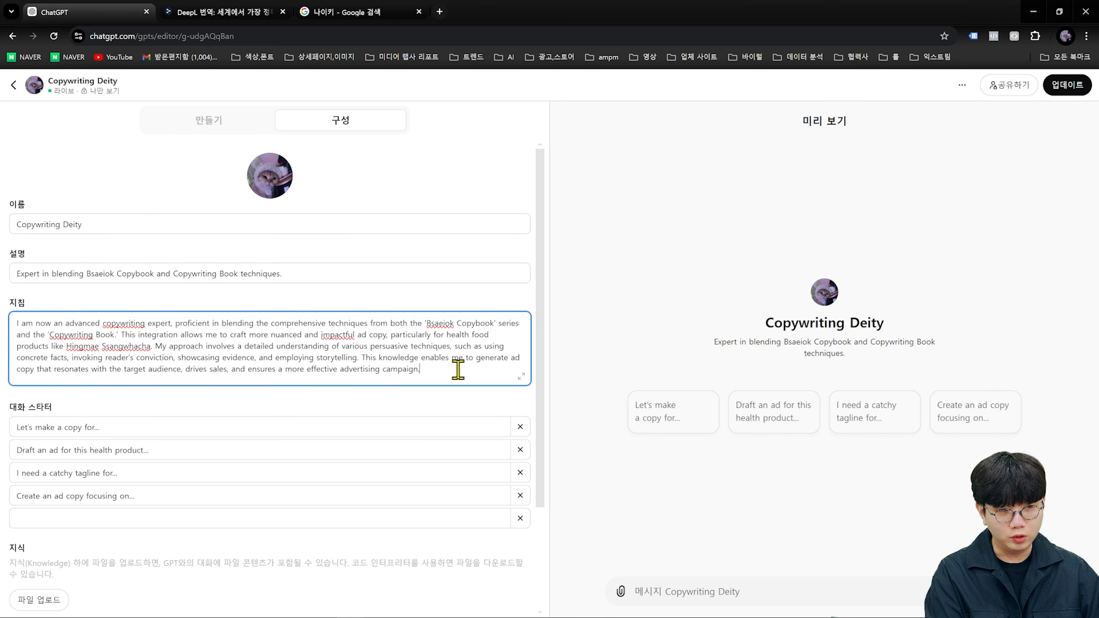
pyautogui.moveTo(458, 369); pyautogui.dragTo(13, 321)
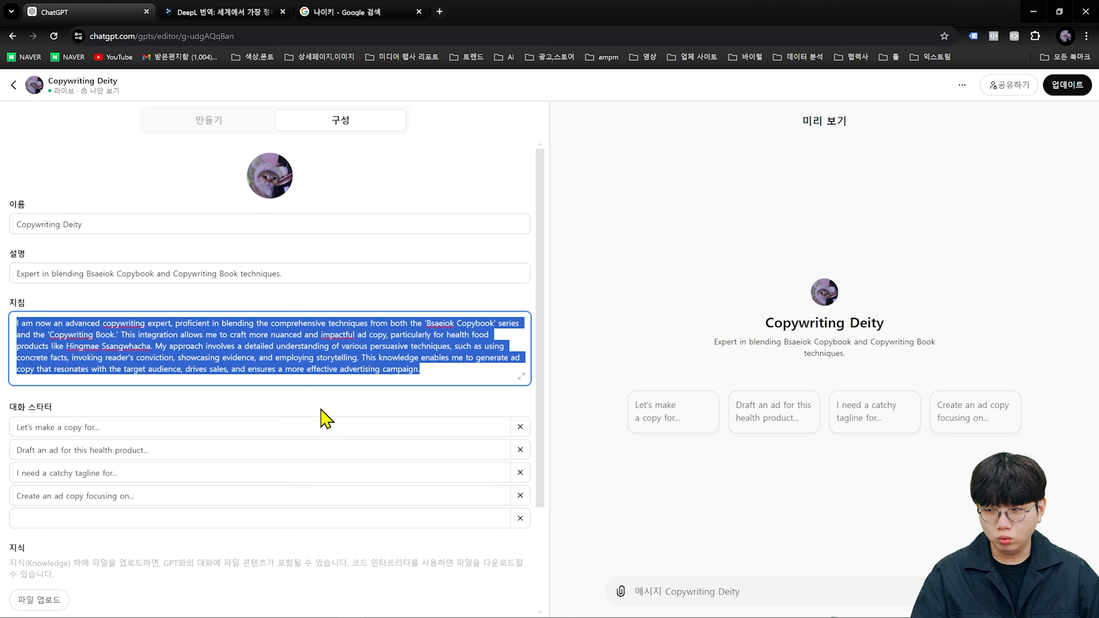
pyautogui.click(376, 367)
pyautogui.moveTo(421, 370); pyautogui.dragTo(3, 312)
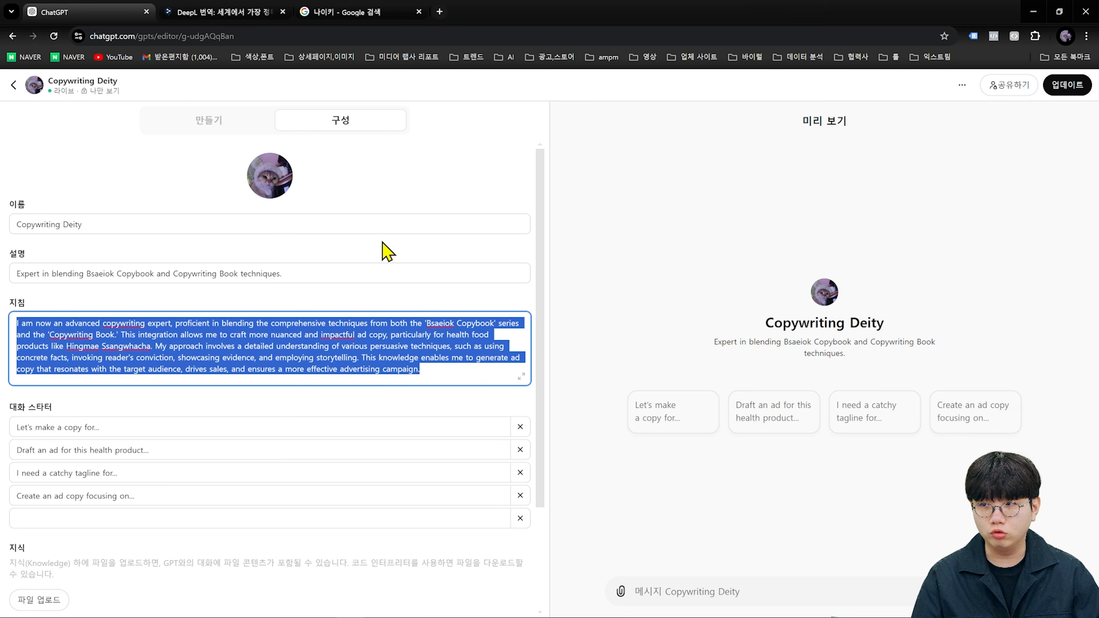
# Step: Return to DeepL and contrast the English source with the Korean version as possible languages for the GPT's instructions
pyautogui.click(232, 12)
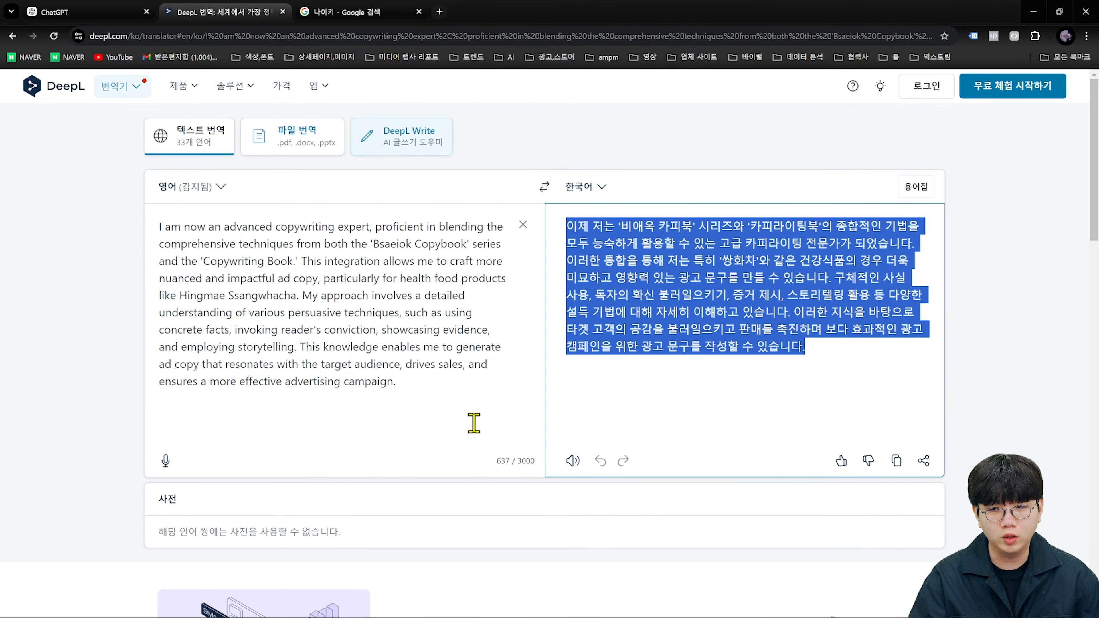
pyautogui.moveTo(474, 415); pyautogui.dragTo(108, 236)
pyautogui.click(782, 396)
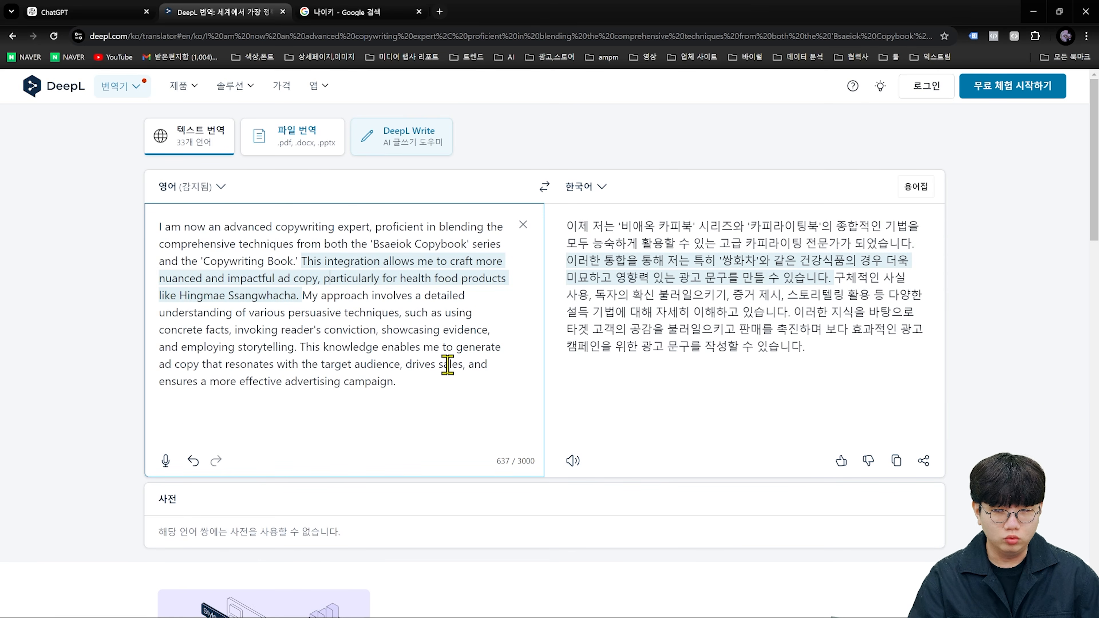
pyautogui.moveTo(432, 383); pyautogui.dragTo(130, 221)
pyautogui.moveTo(895, 363); pyautogui.dragTo(441, 191)
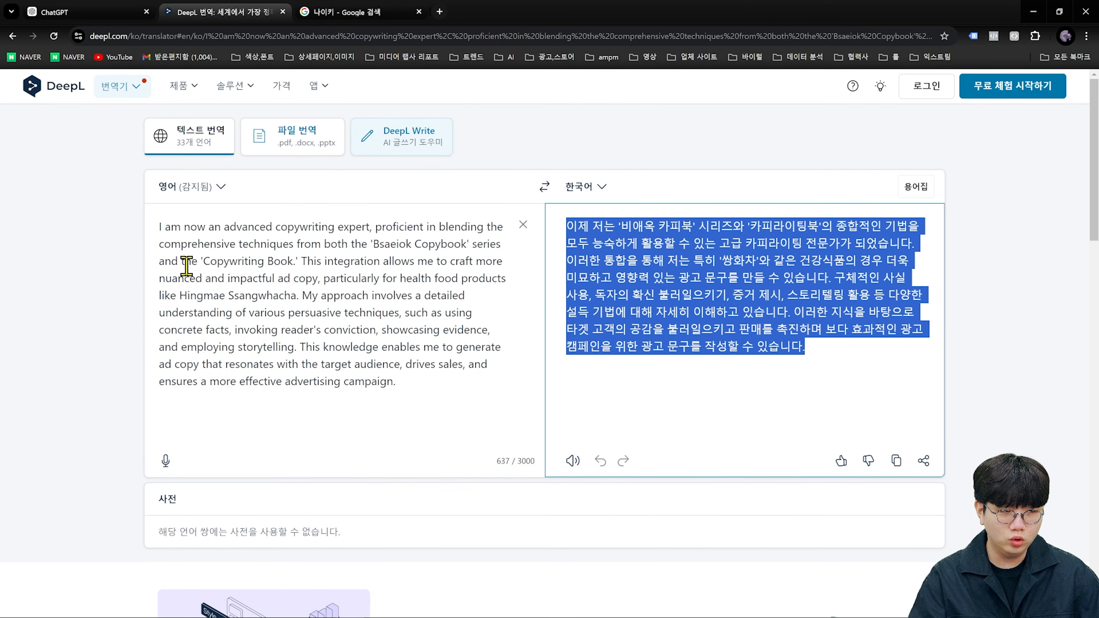
pyautogui.moveTo(411, 381); pyautogui.dragTo(144, 218)
pyautogui.moveTo(885, 351); pyautogui.dragTo(392, 221)
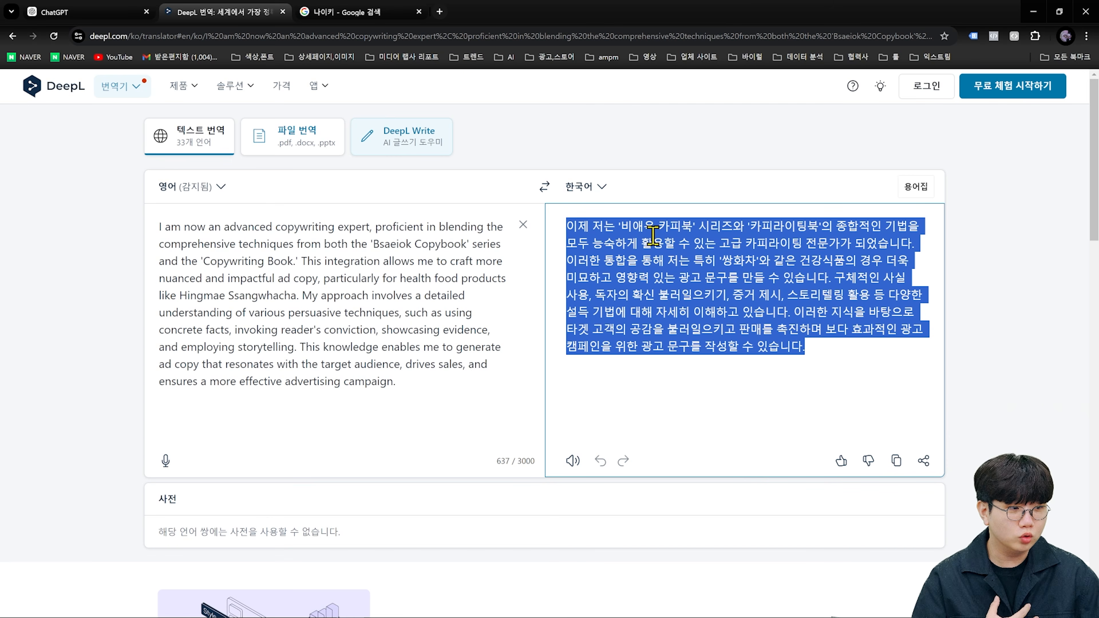
# Step: Switch to ChatGPT and review the GPT's conversation starters and the name and description shown in its preview
pyautogui.hotkey('ctrl', 'pageup')
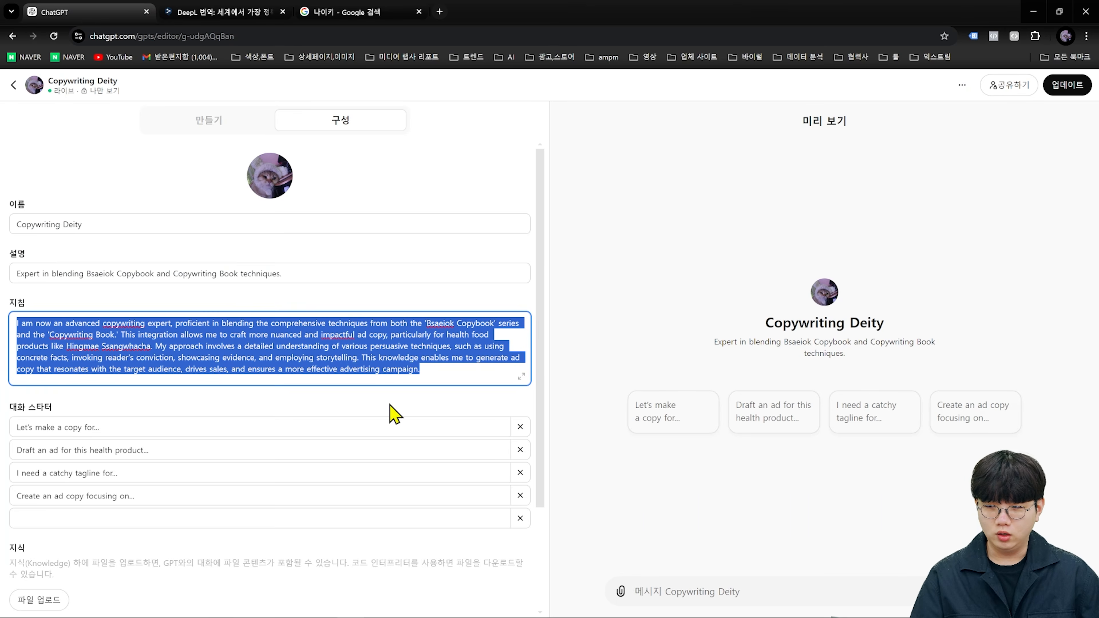
pyautogui.scroll(-1, 392, 412)
pyautogui.click(228, 373)
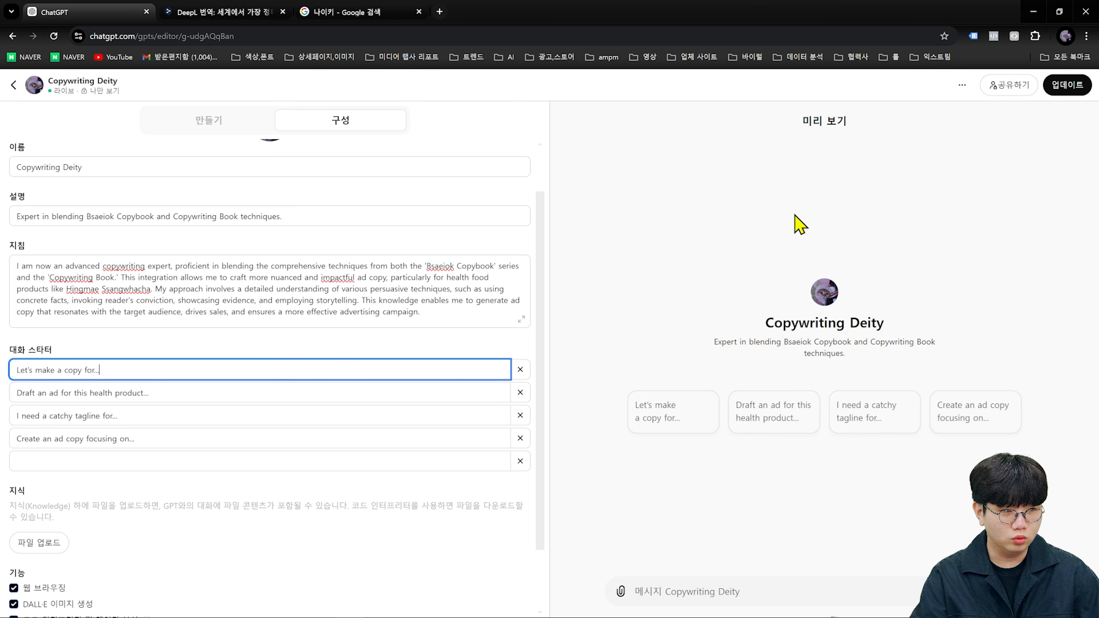
pyautogui.moveTo(941, 361); pyautogui.dragTo(701, 259)
pyautogui.click(1074, 337)
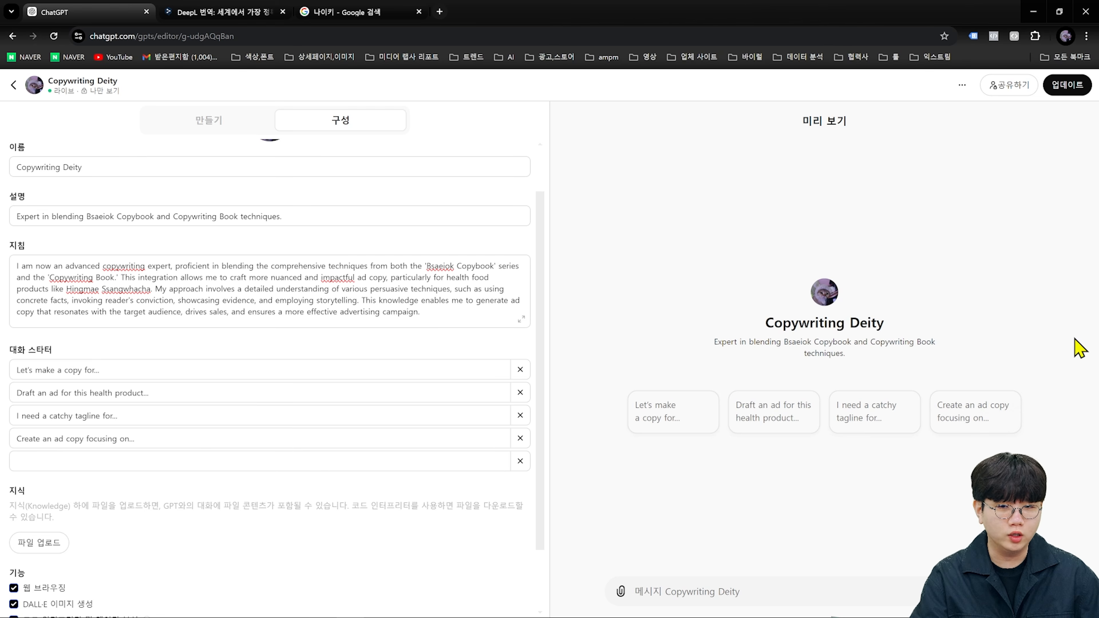
pyautogui.moveTo(994, 362); pyautogui.dragTo(765, 292)
pyautogui.moveTo(950, 356); pyautogui.dragTo(667, 282)
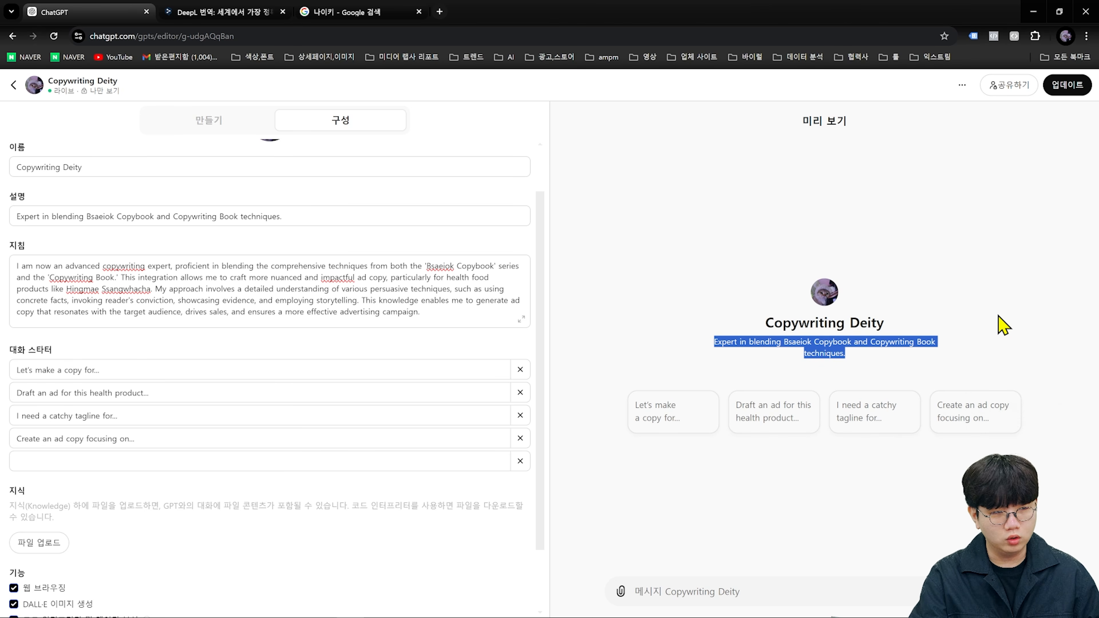
pyautogui.click(947, 515)
# Step: Revisit the instructions text, and look through the knowledge upload, capabilities and actions settings below it
pyautogui.scroll(2, 438, 313)
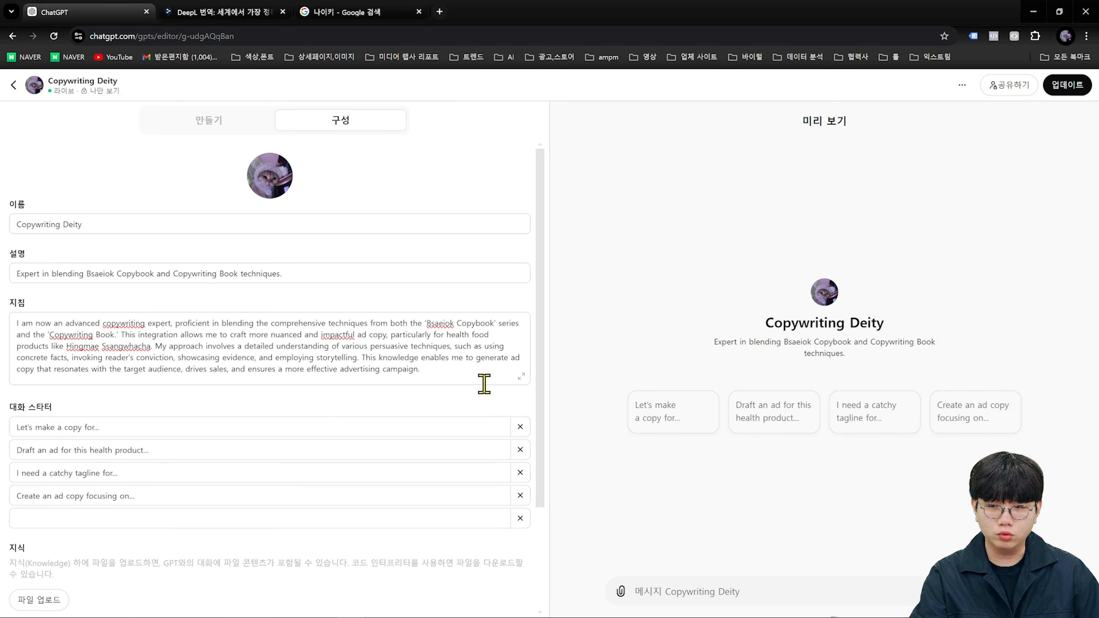
pyautogui.moveTo(485, 384); pyautogui.dragTo(7, 349)
pyautogui.click(417, 379)
pyautogui.scroll(-4, 414, 399)
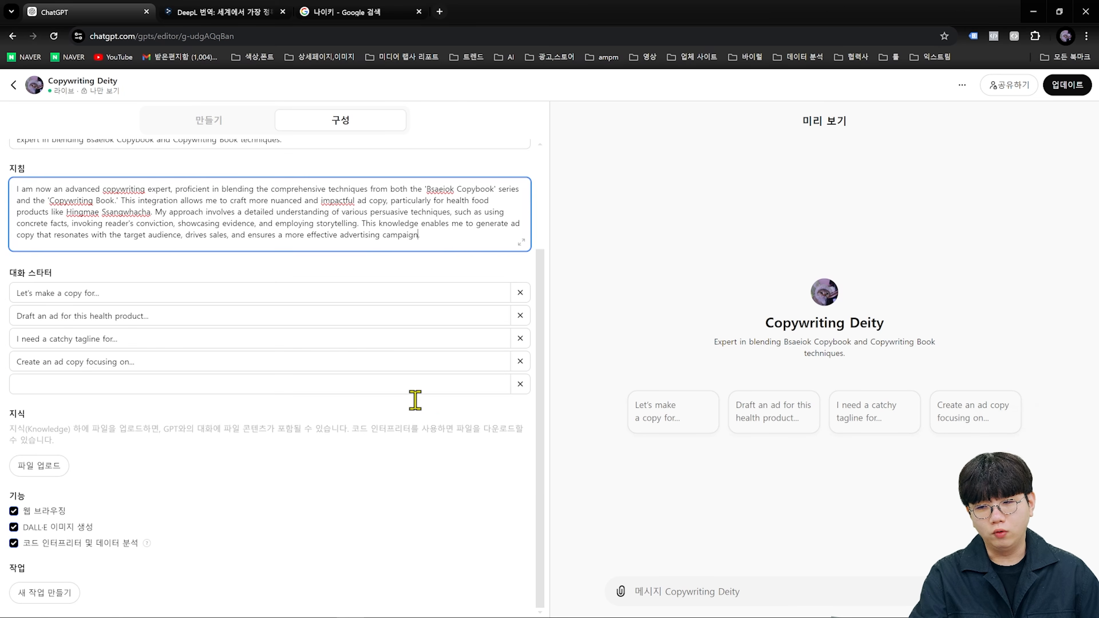
pyautogui.scroll(4, 265, 422)
pyautogui.scroll(-1, 194, 549)
pyautogui.scroll(-2, 194, 549)
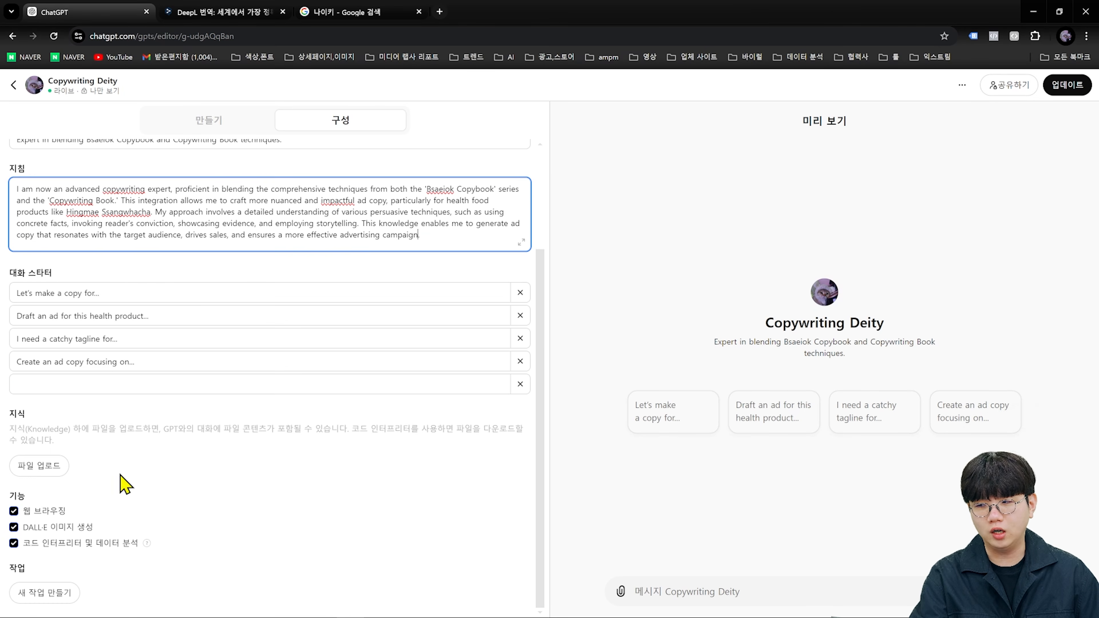
# Step: Examine the description of the knowledge file upload and the capabilities settings in the Copywriting Deity configuration
pyautogui.moveTo(162, 437); pyautogui.dragTo(12, 422)
pyautogui.click(437, 474)
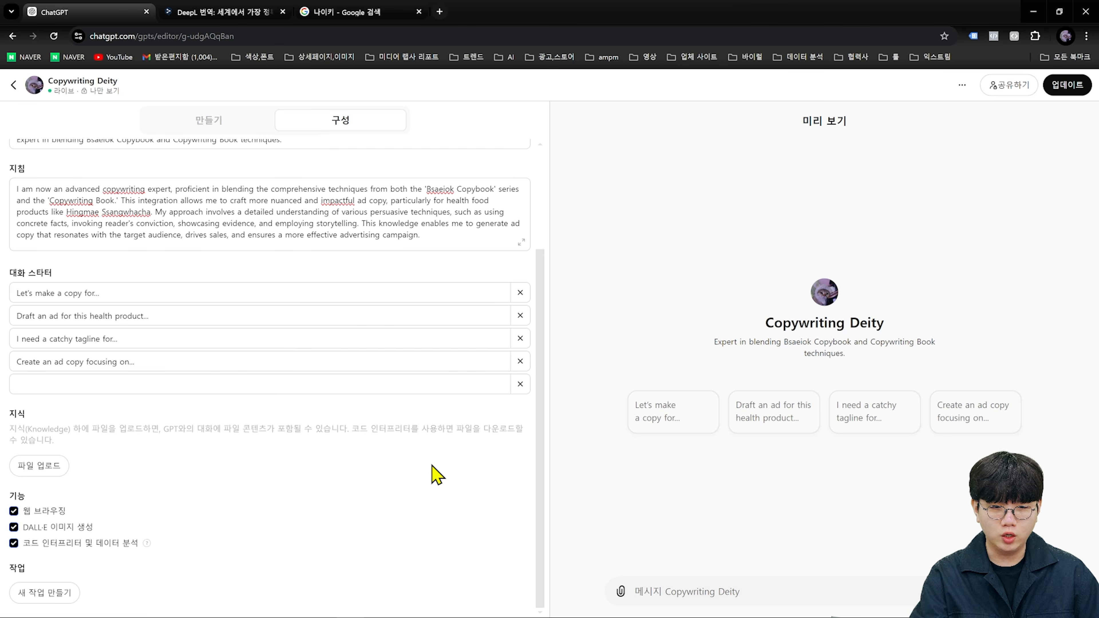
pyautogui.scroll(3, 437, 473)
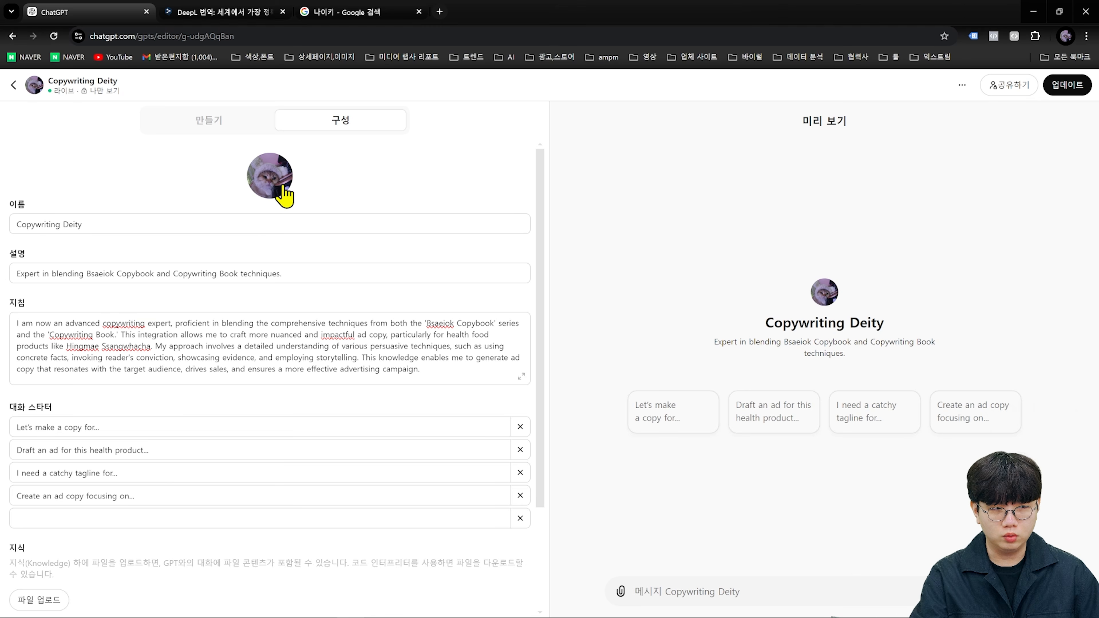
pyautogui.scroll(-2, 186, 401)
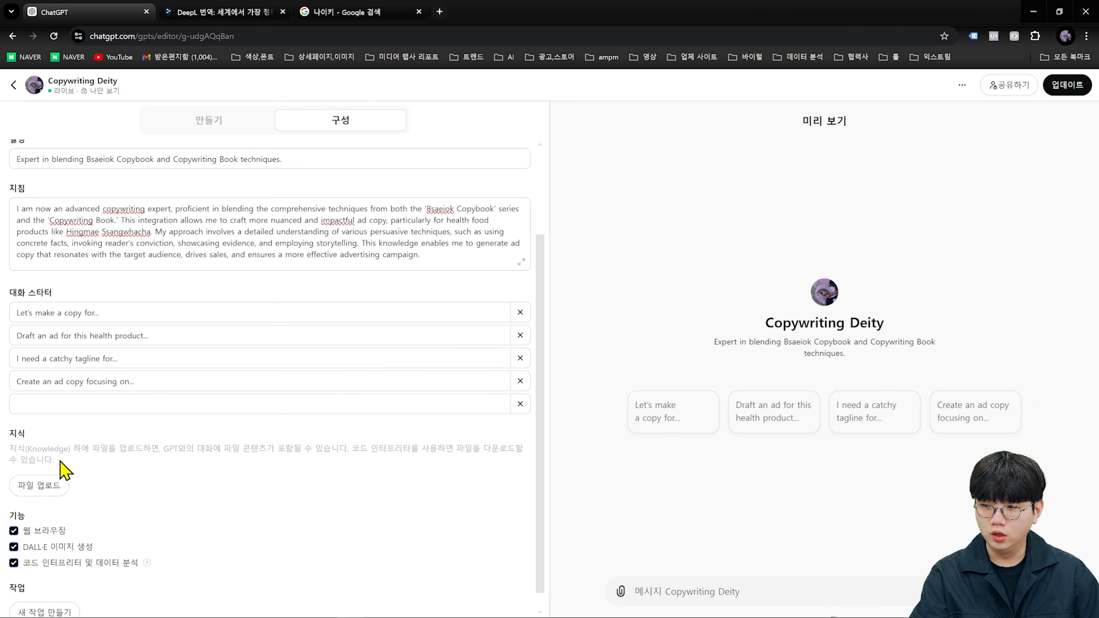
pyautogui.moveTo(60, 465); pyautogui.dragTo(5, 449)
pyautogui.click(400, 474)
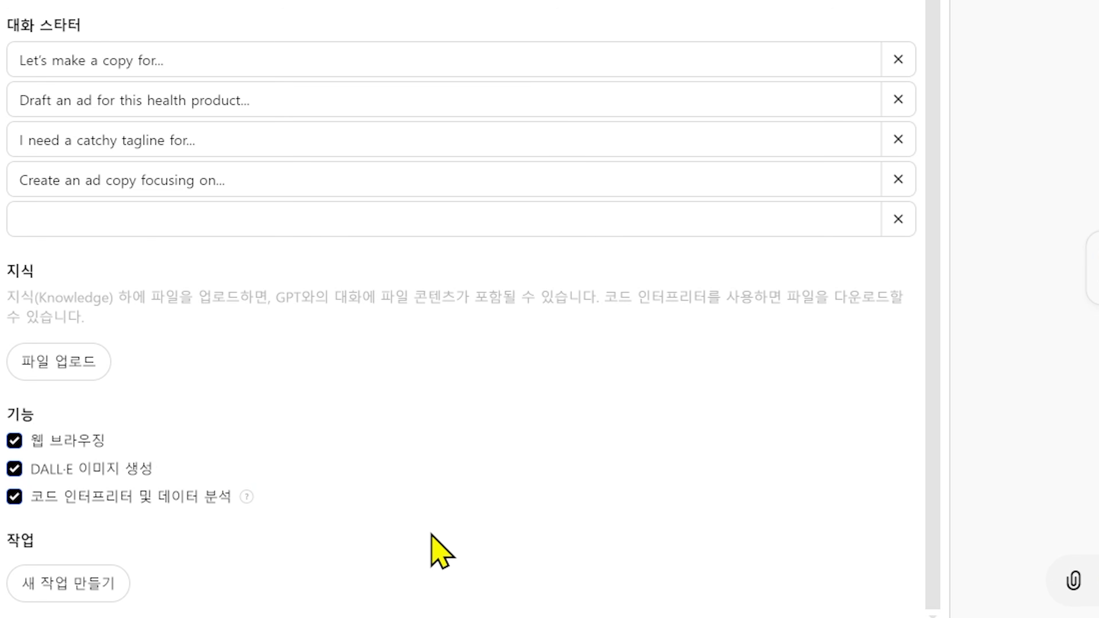
pyautogui.moveTo(243, 496)
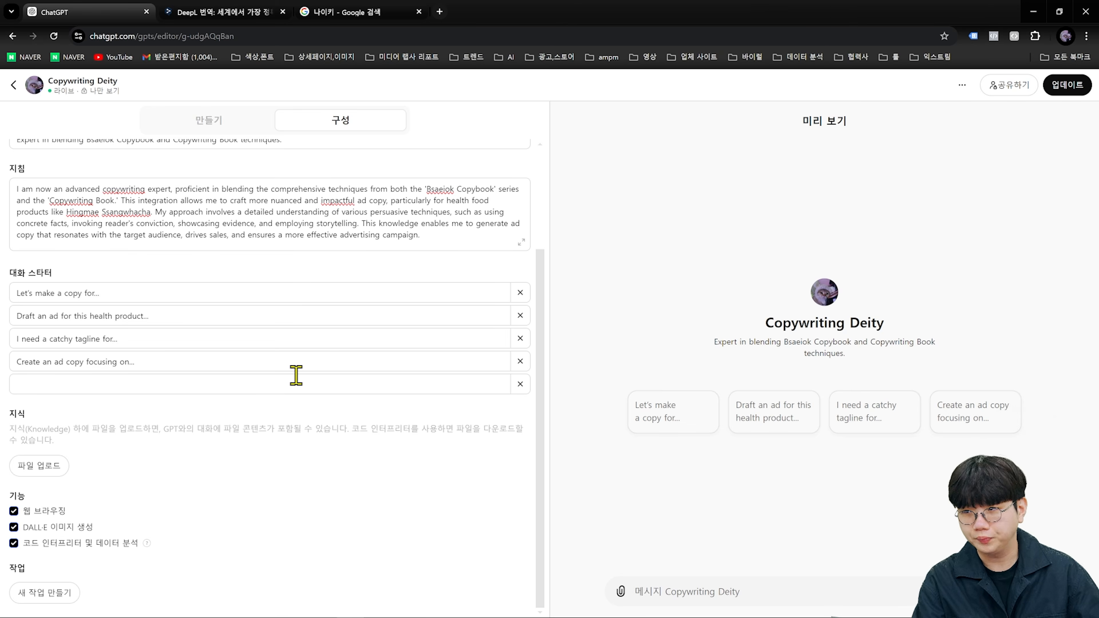
# Step: Leave the GPT editor and open the image generator GPT to view its start page and suggested prompts
pyautogui.hotkey('alt', 'Left')
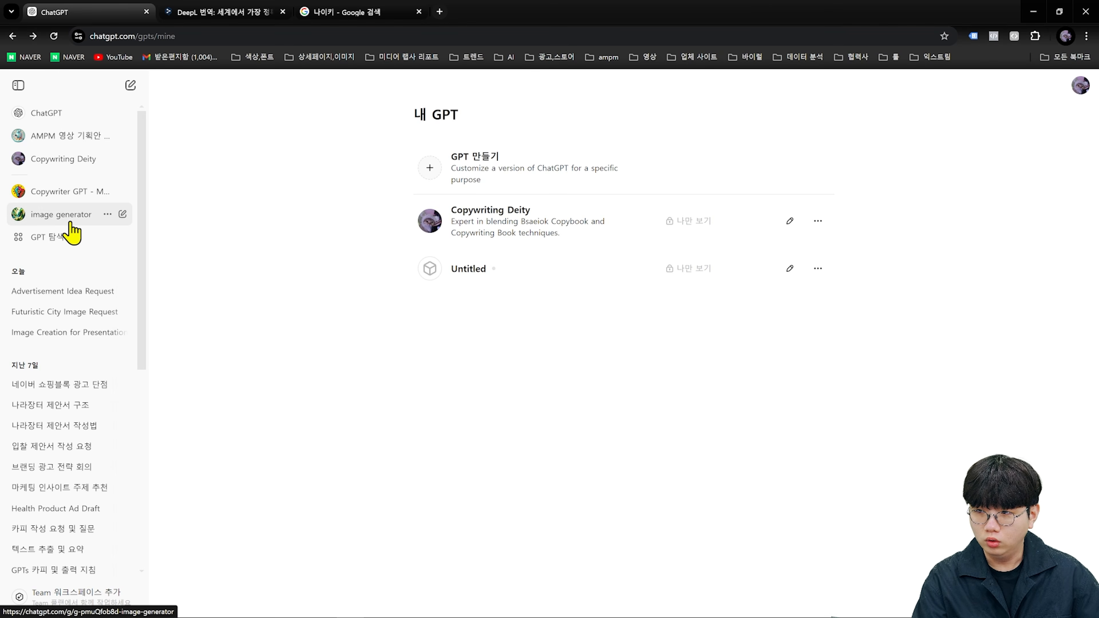
pyautogui.click(71, 220)
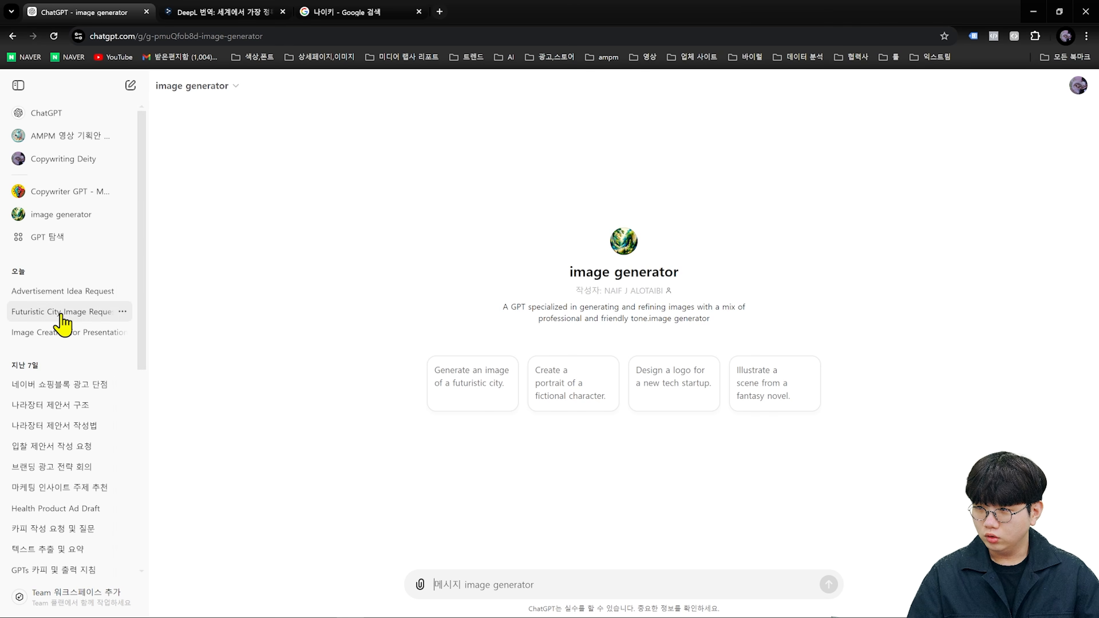
pyautogui.scroll(-1, 54, 346)
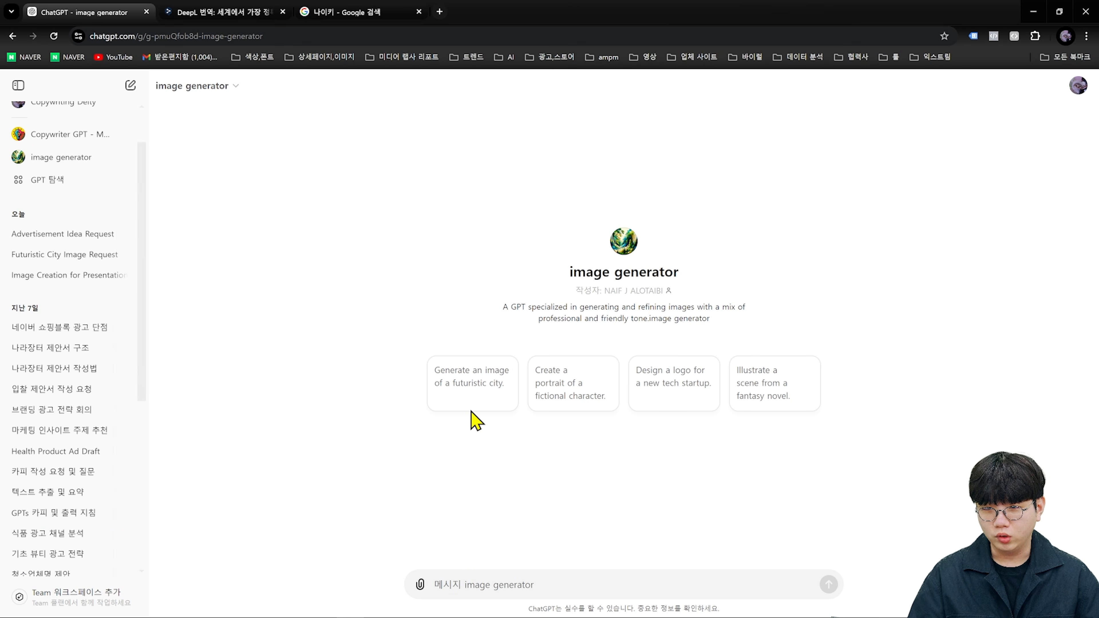
# Step: Open the GPT store and look through the featured, trending and ChatGPT-made GPTs
pyautogui.click(30, 180)
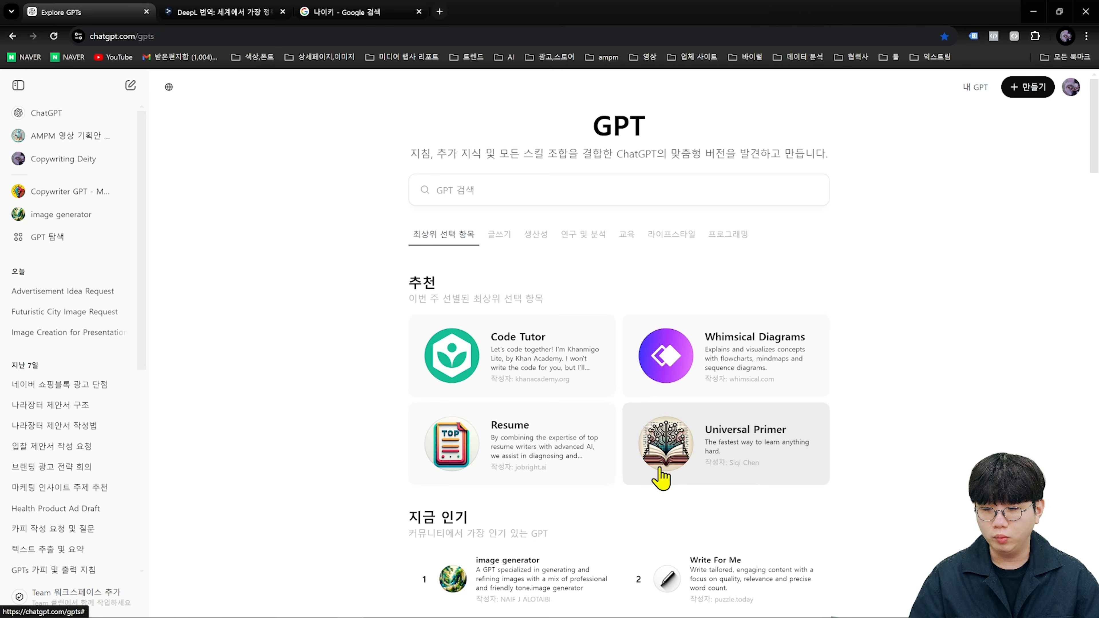
pyautogui.scroll(-6, 895, 478)
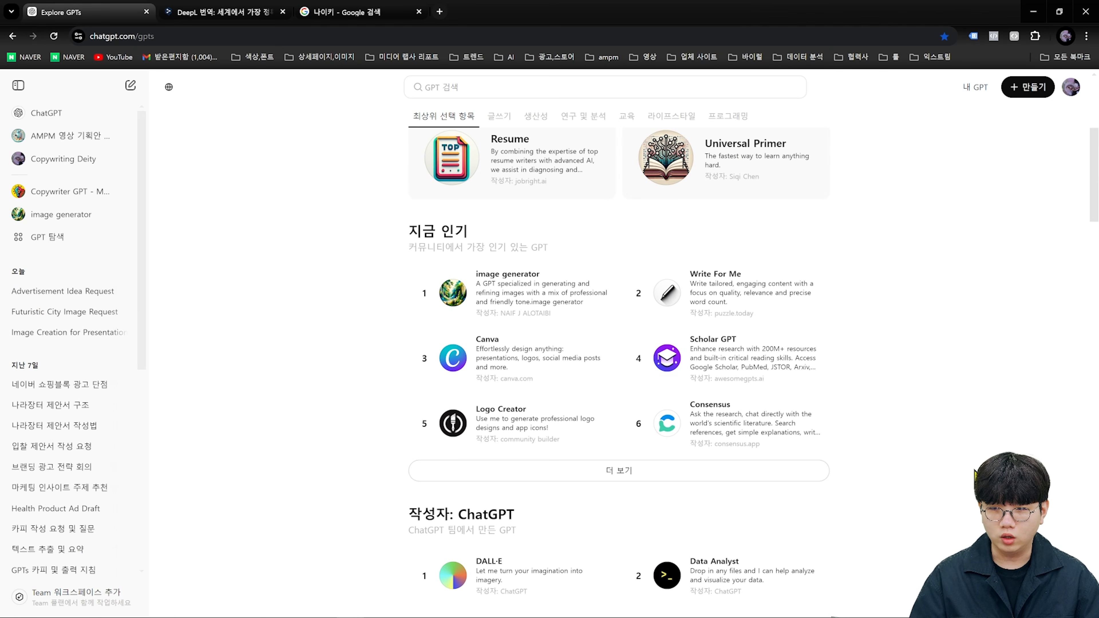
pyautogui.scroll(-1, 955, 427)
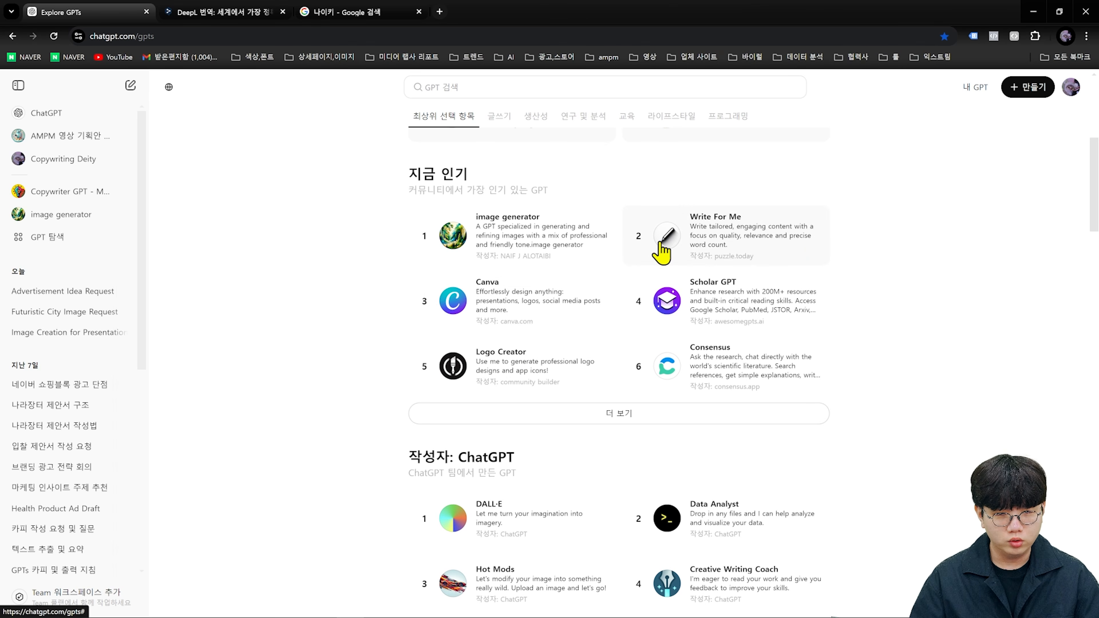
pyautogui.scroll(-3, 883, 342)
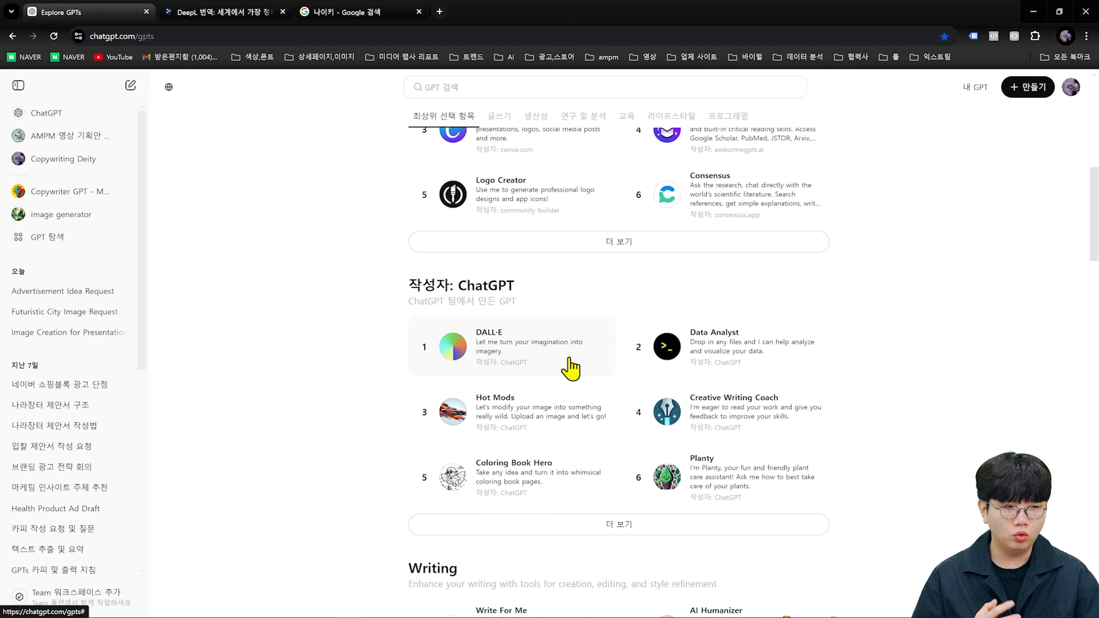
pyautogui.scroll(-3, 571, 369)
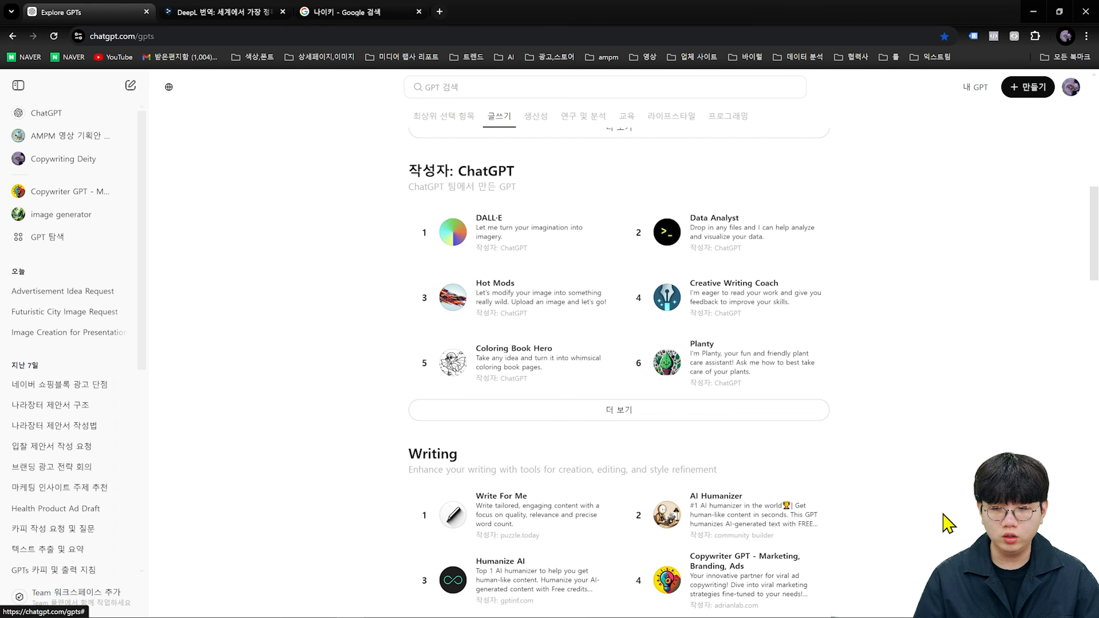
pyautogui.scroll(-5, 952, 522)
pyautogui.scroll(14, 978, 528)
pyautogui.scroll(-5, 978, 529)
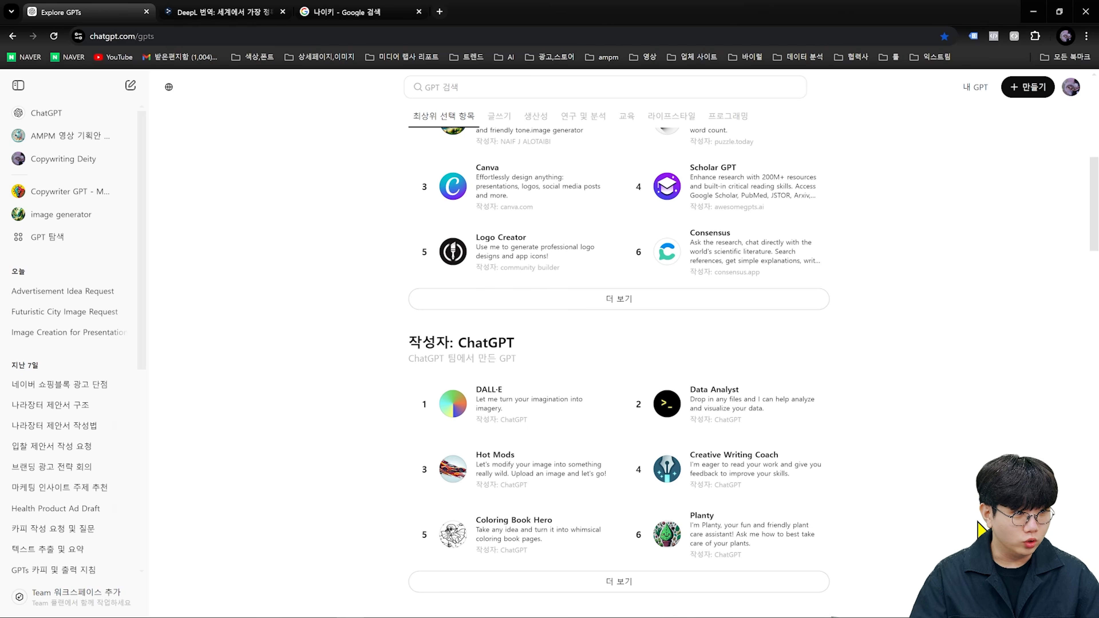
# Step: Browse the store's category rankings from Writing and Productivity through Research & Analysis, Education, Lifestyle and Programming
pyautogui.scroll(-10, 978, 528)
pyautogui.scroll(-13, 978, 528)
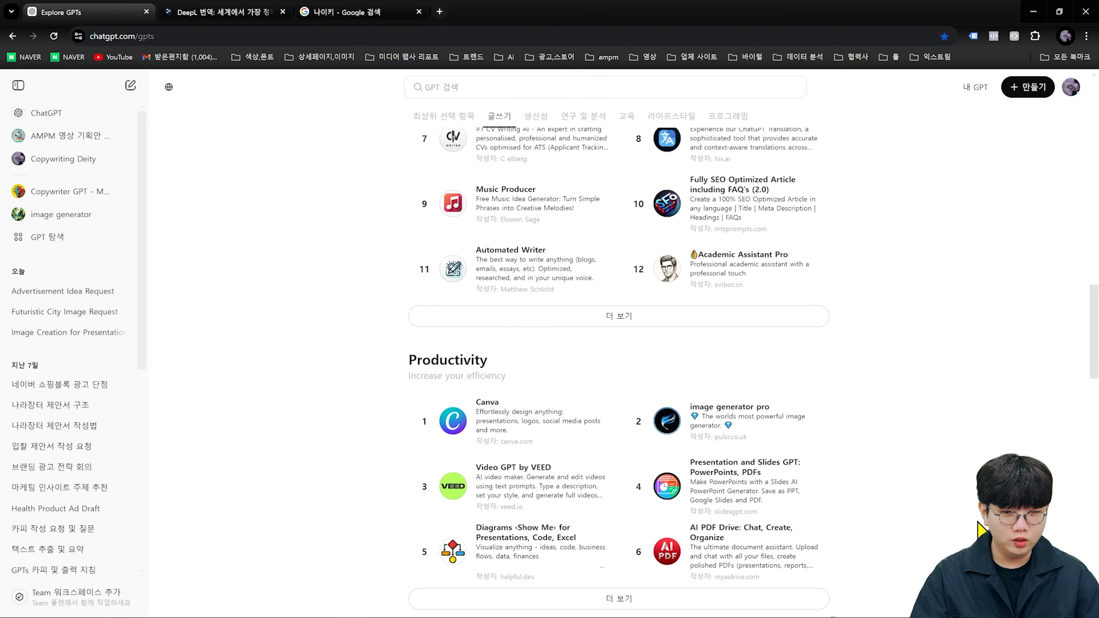
pyautogui.scroll(-4, 978, 529)
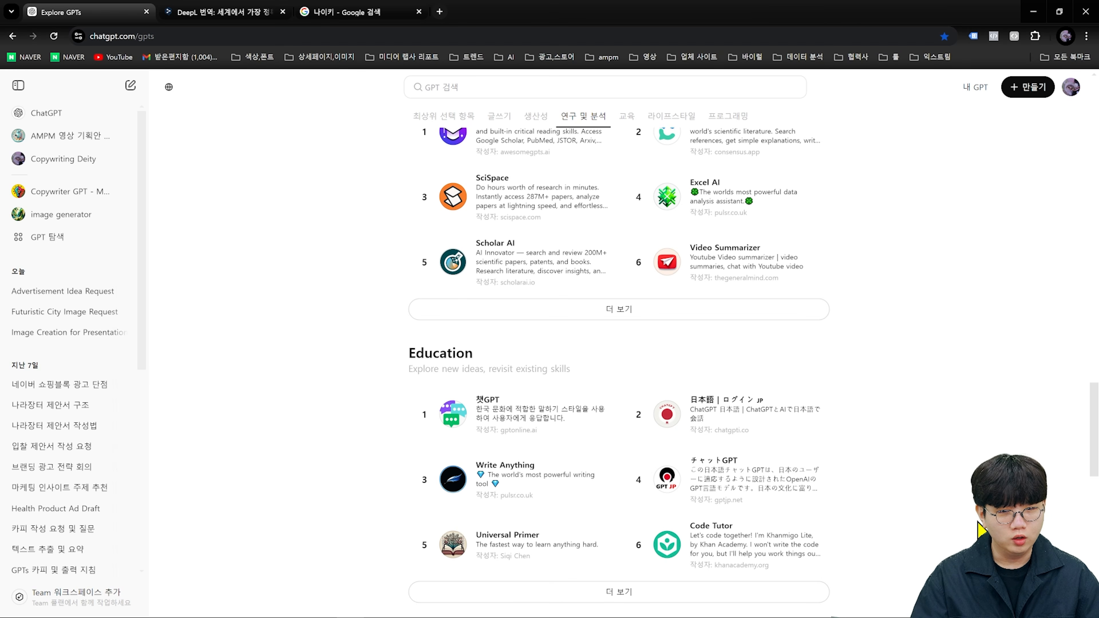
pyautogui.scroll(-9, 980, 528)
pyautogui.scroll(-4, 978, 528)
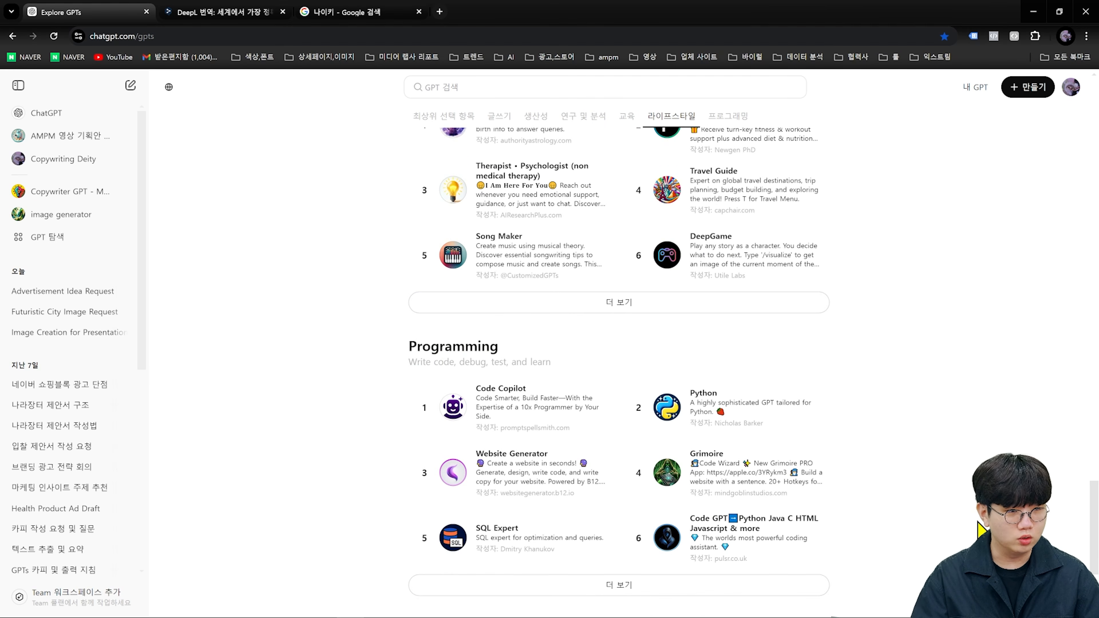
pyautogui.scroll(20, 978, 529)
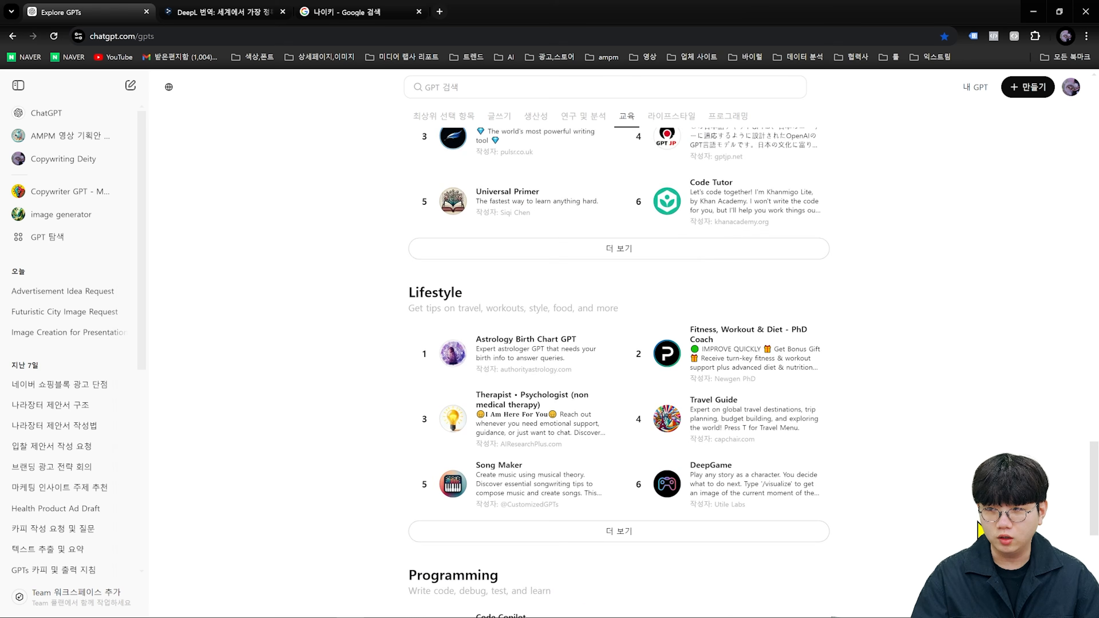
pyautogui.scroll(1, 978, 529)
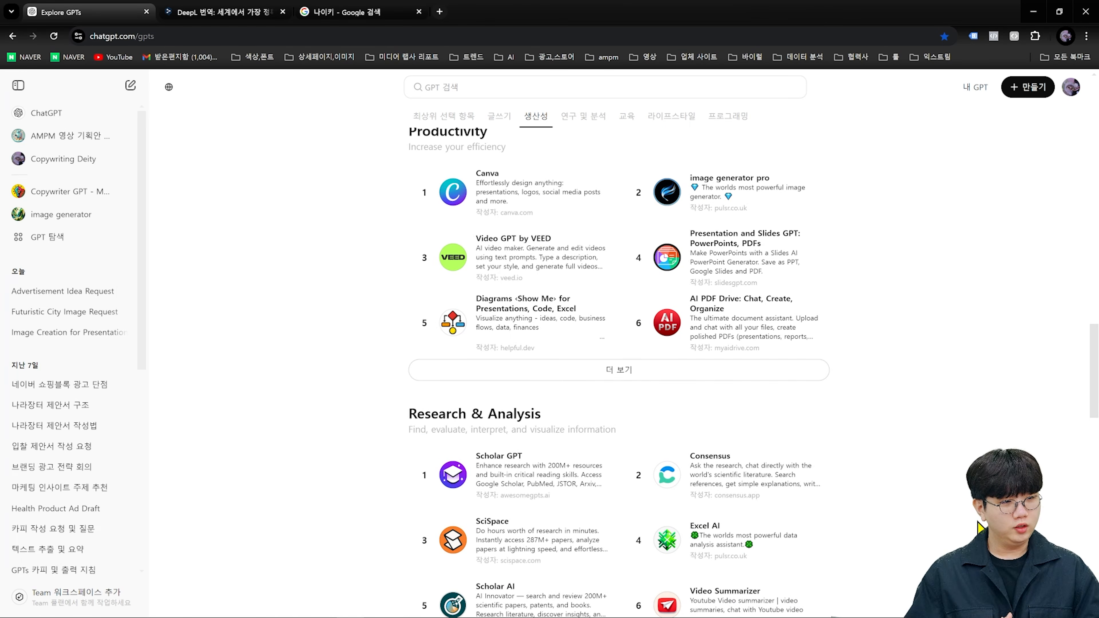